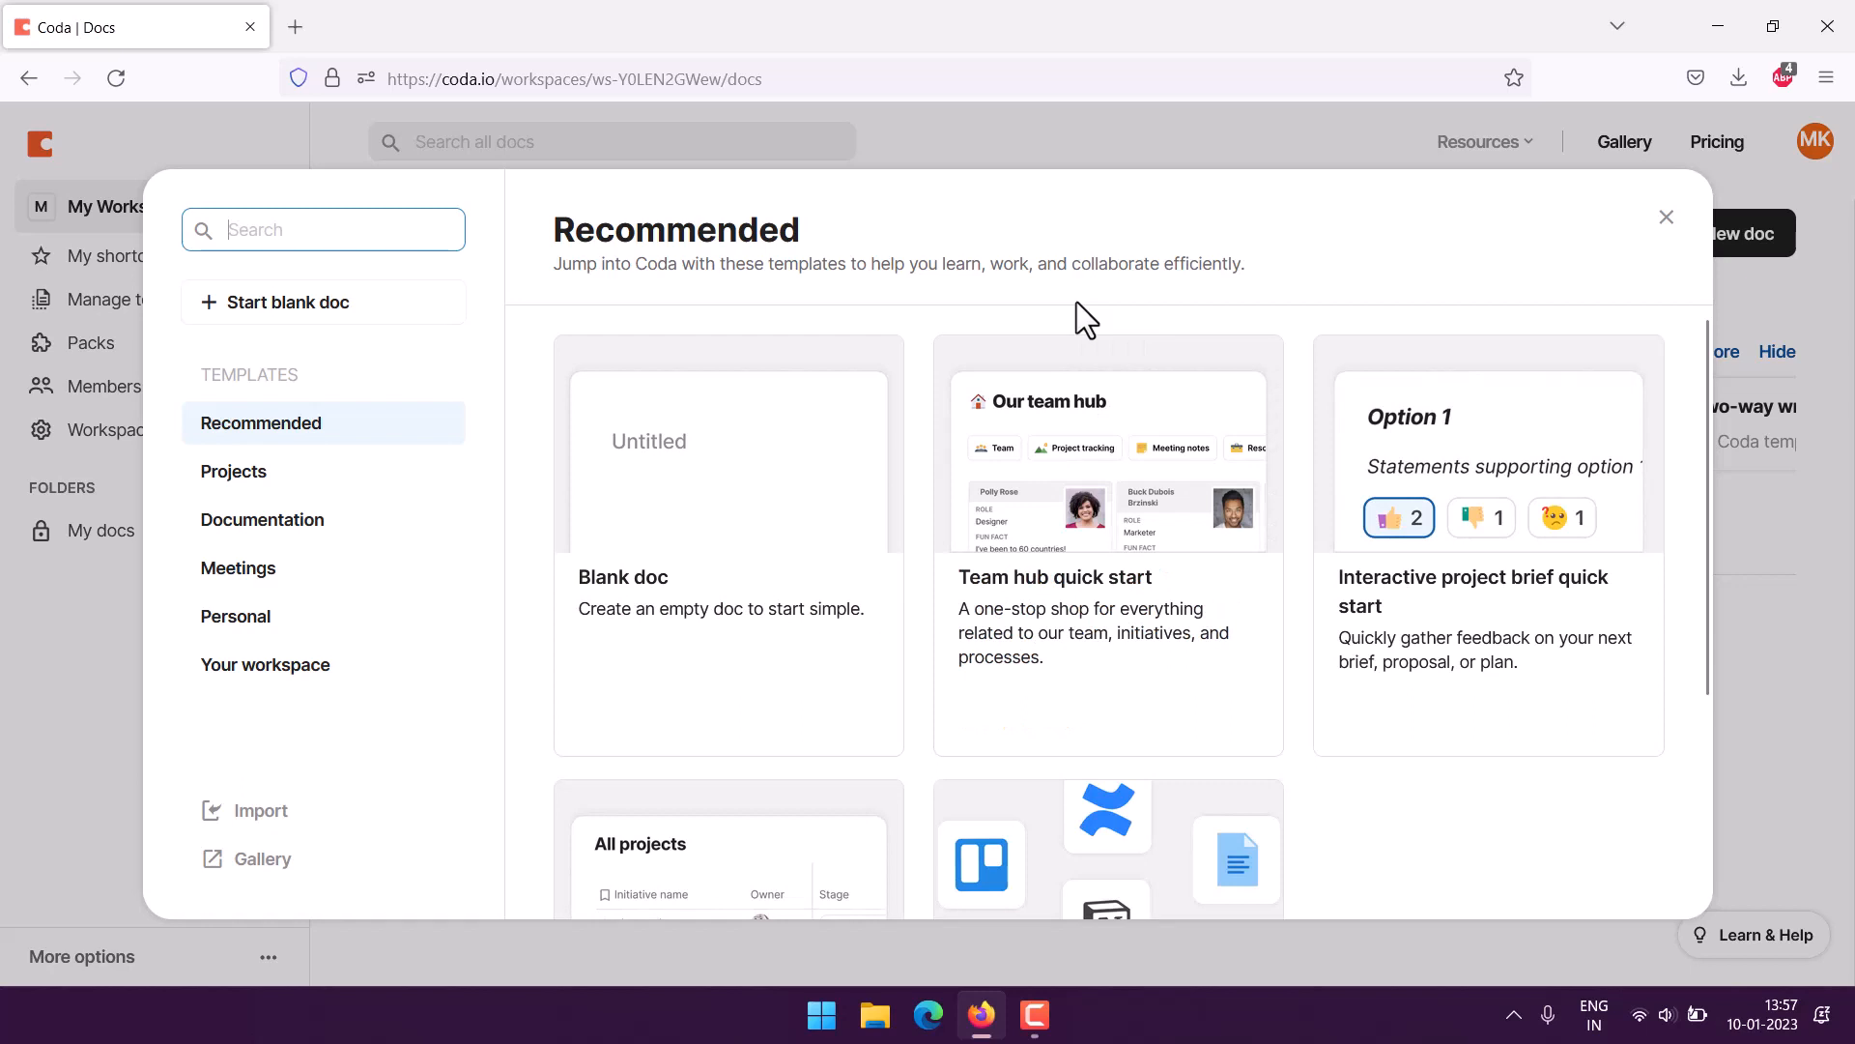
- Start a blank doc and title its page "Purchase Order tracker"
left_click(333, 319)
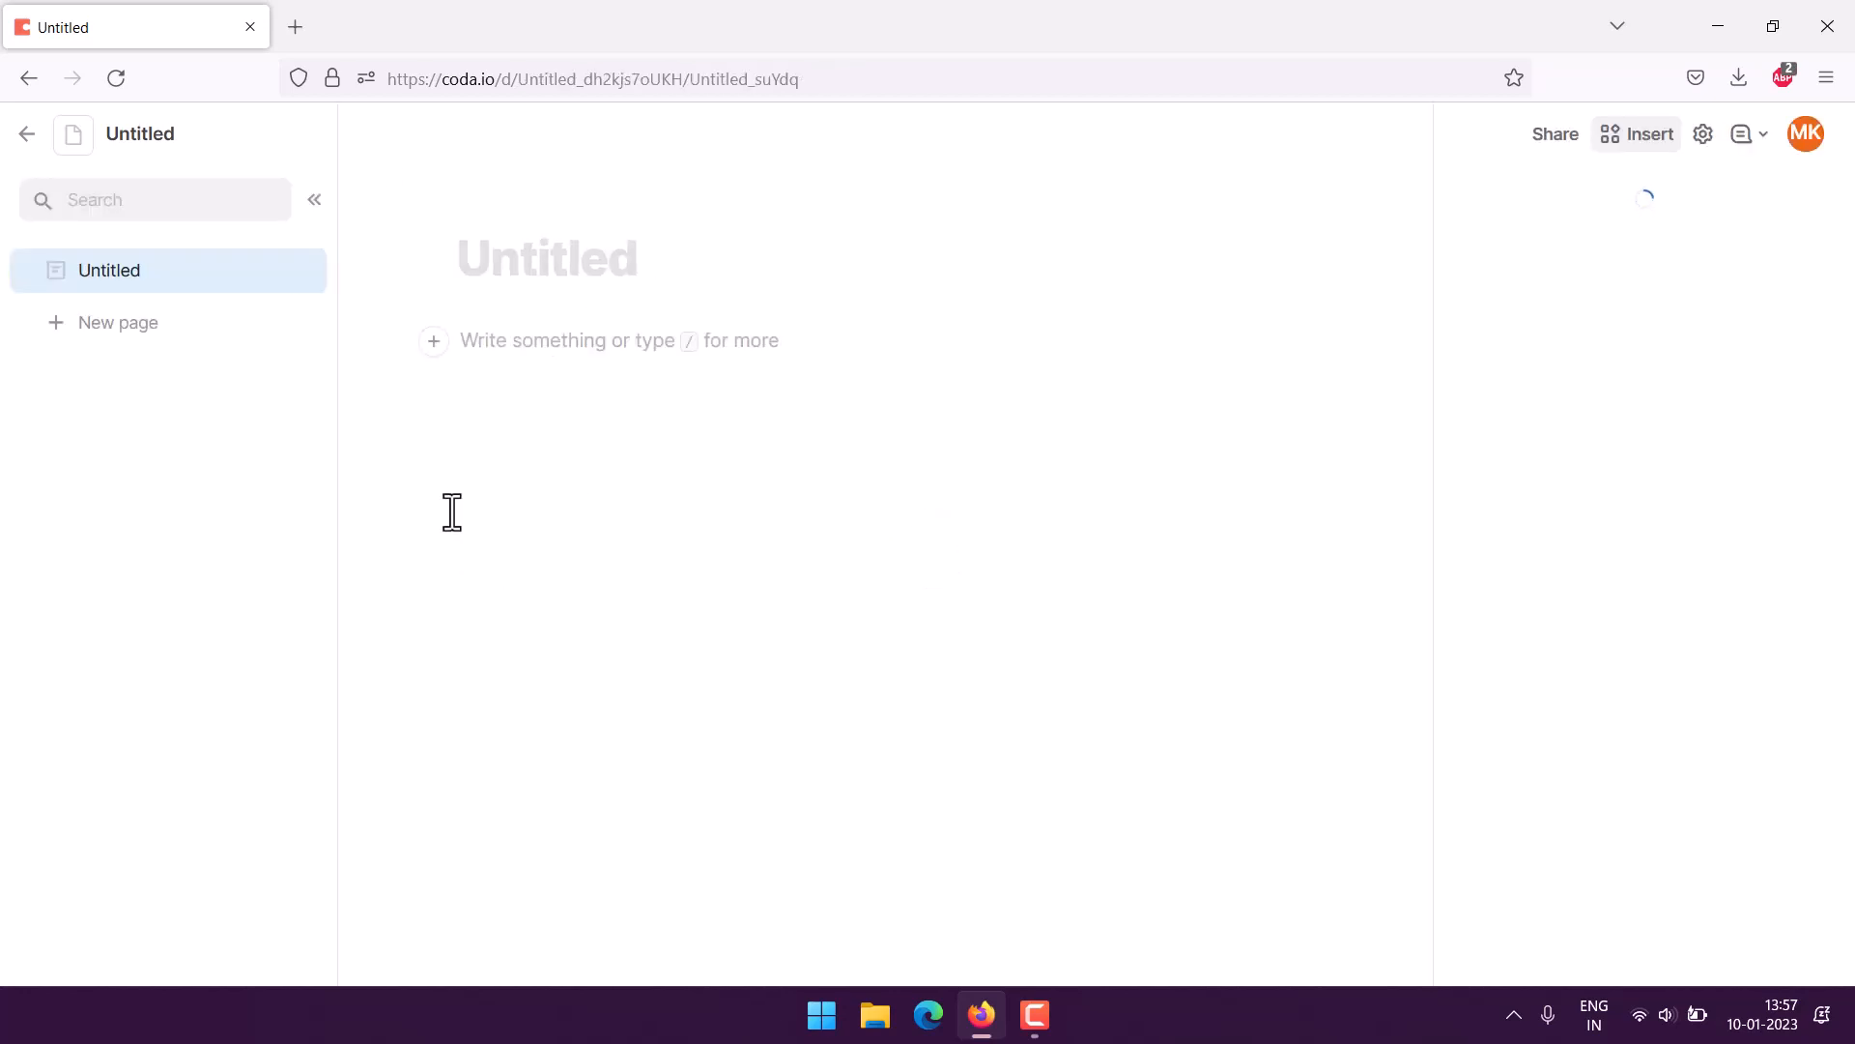
type("Pu")
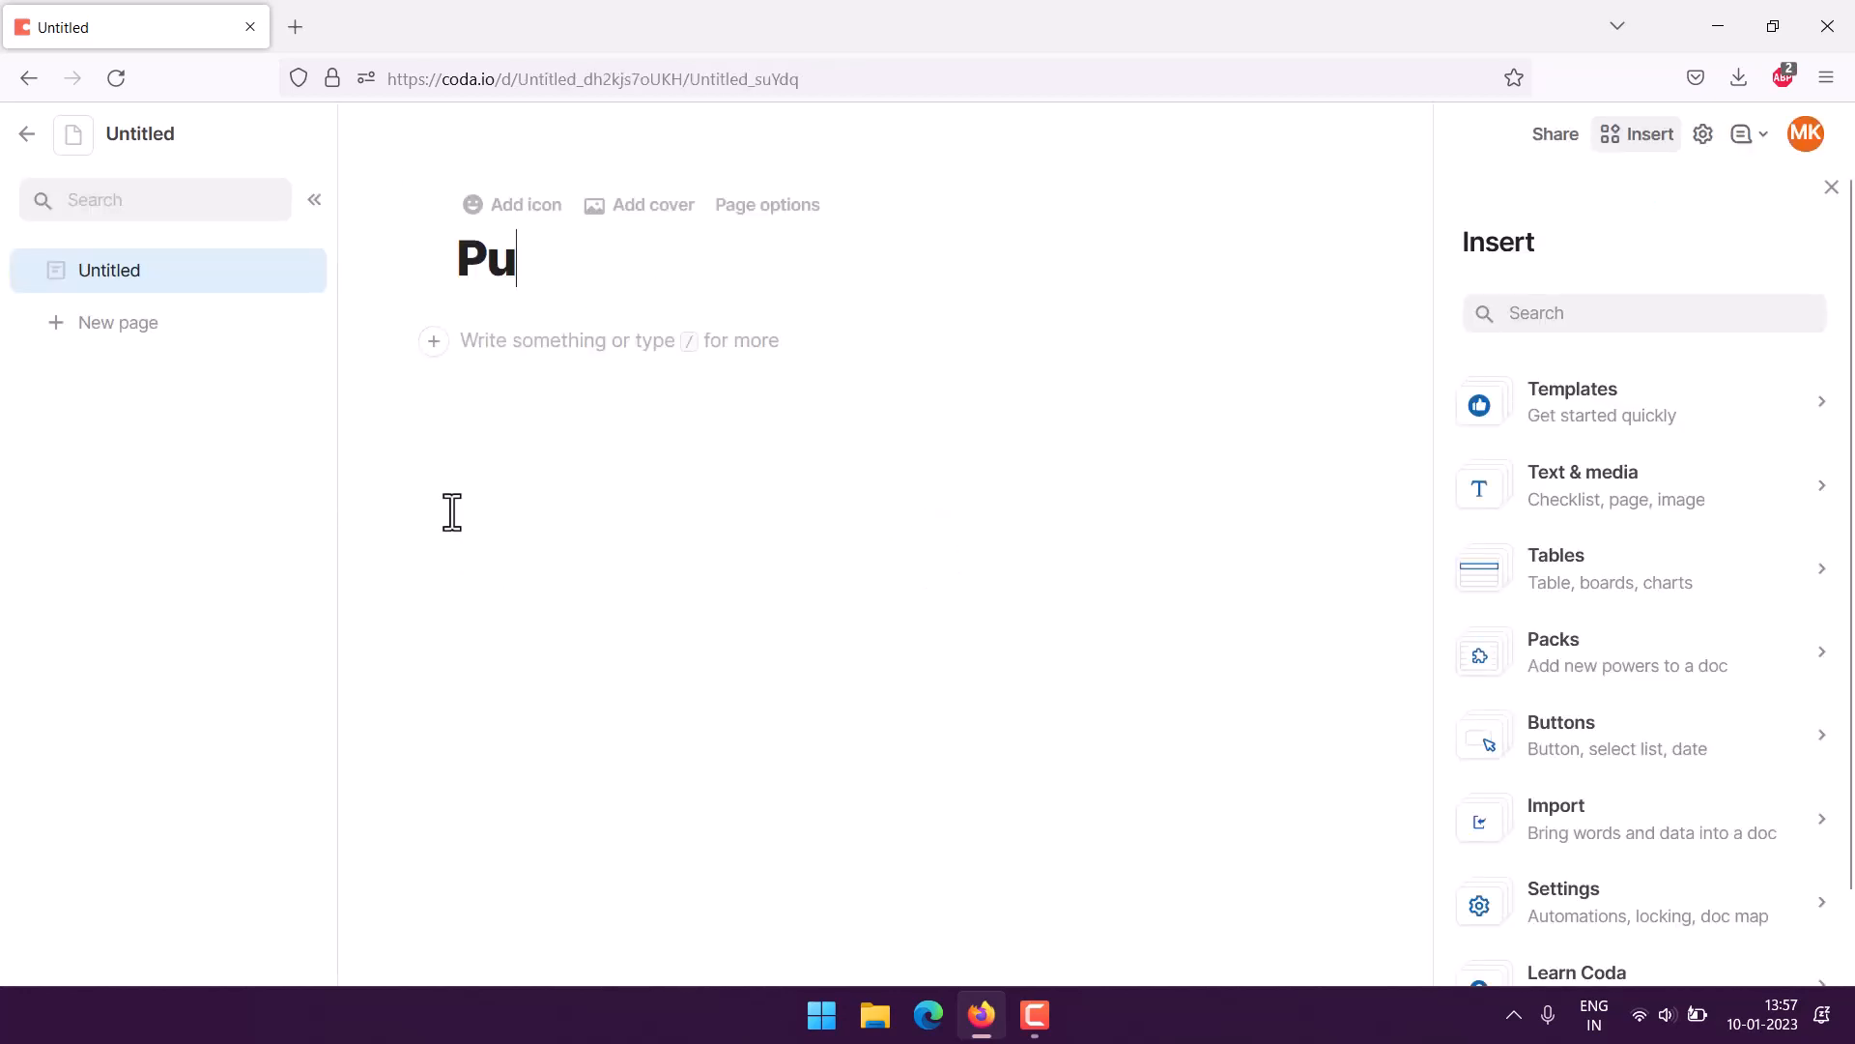
type("rchase Order")
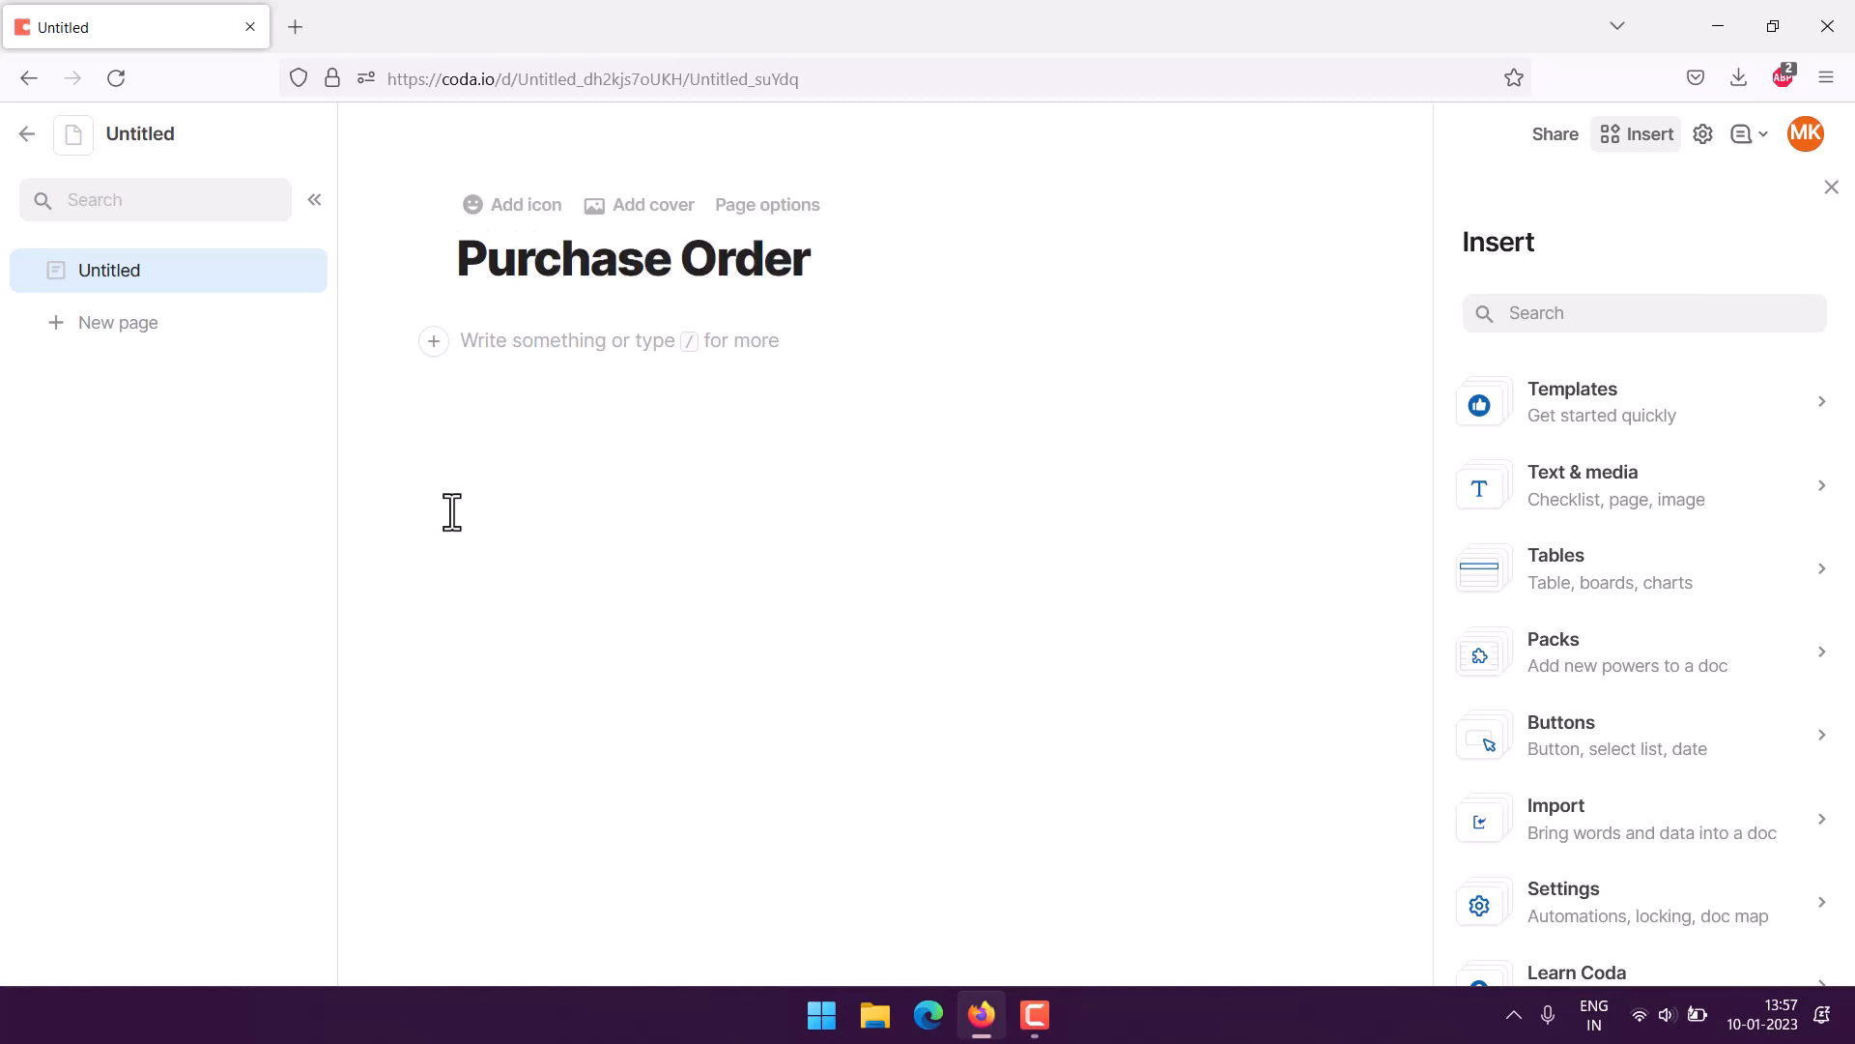
type(" tracker")
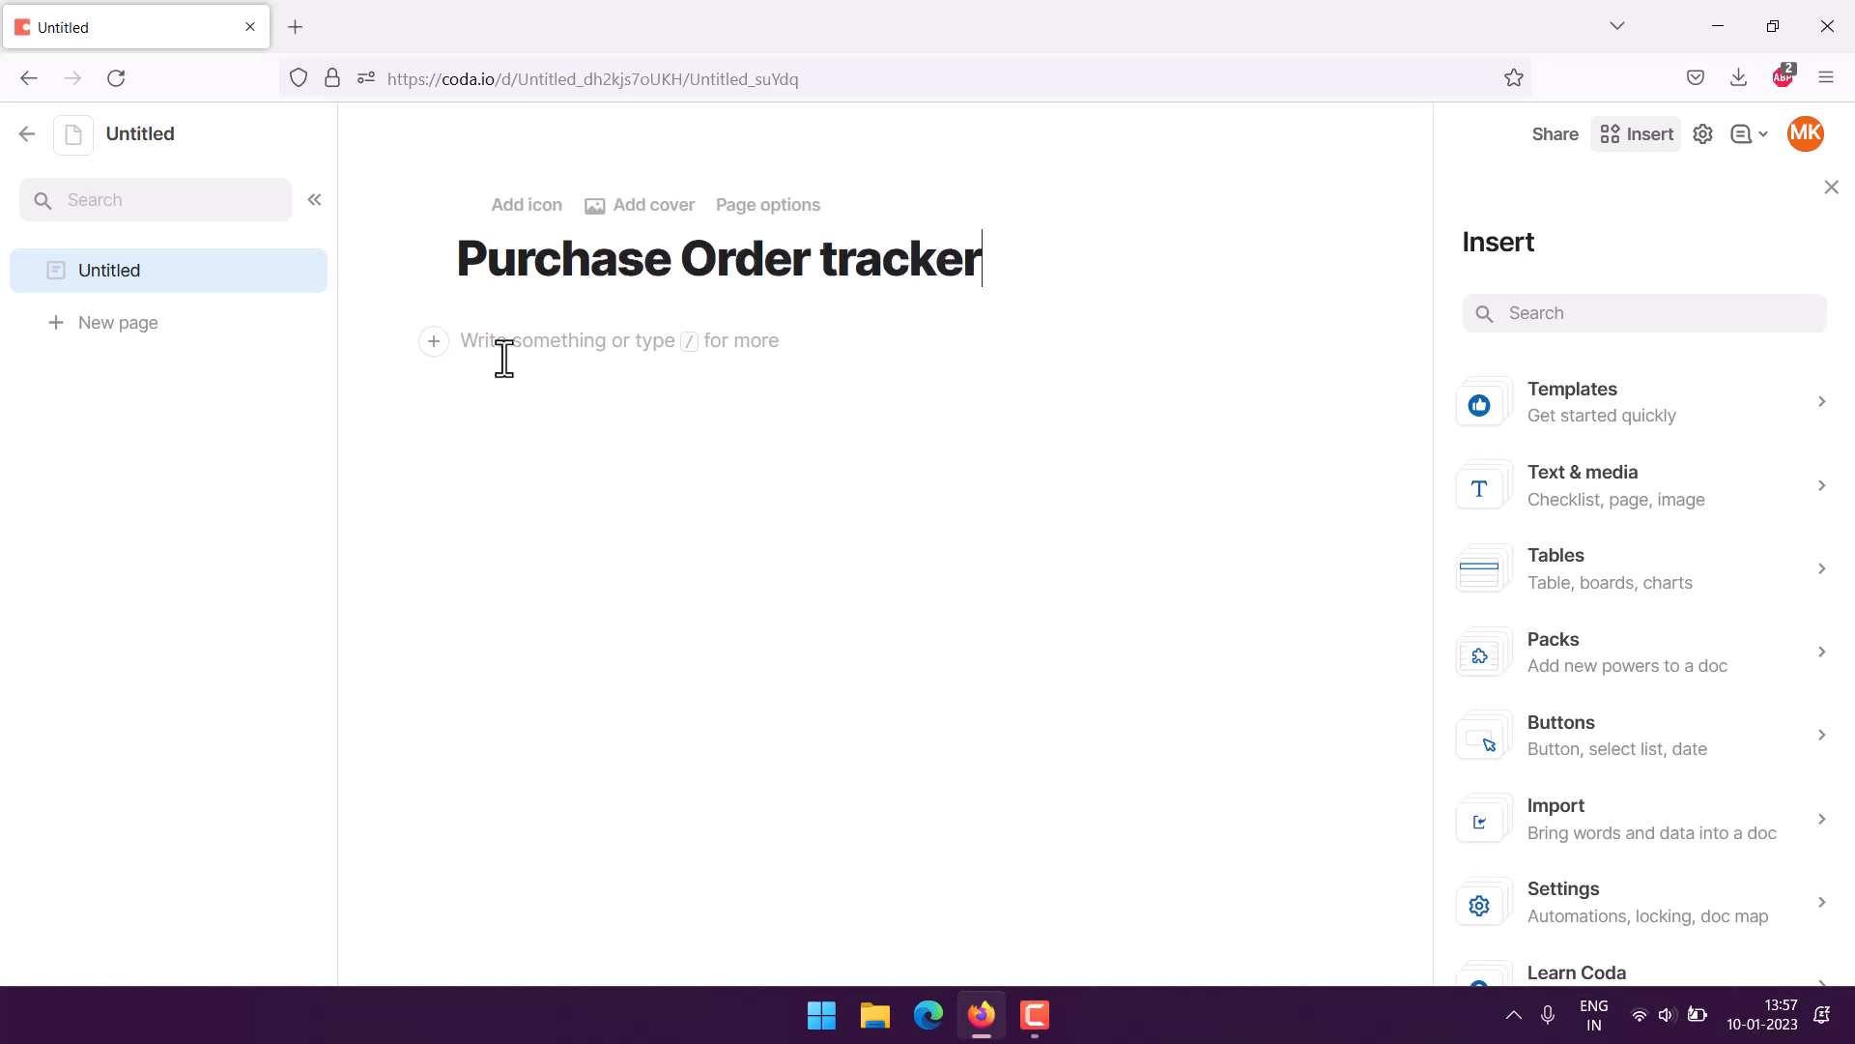
- Insert a table below the page title and name it "Purchase Order"
left_click(497, 339)
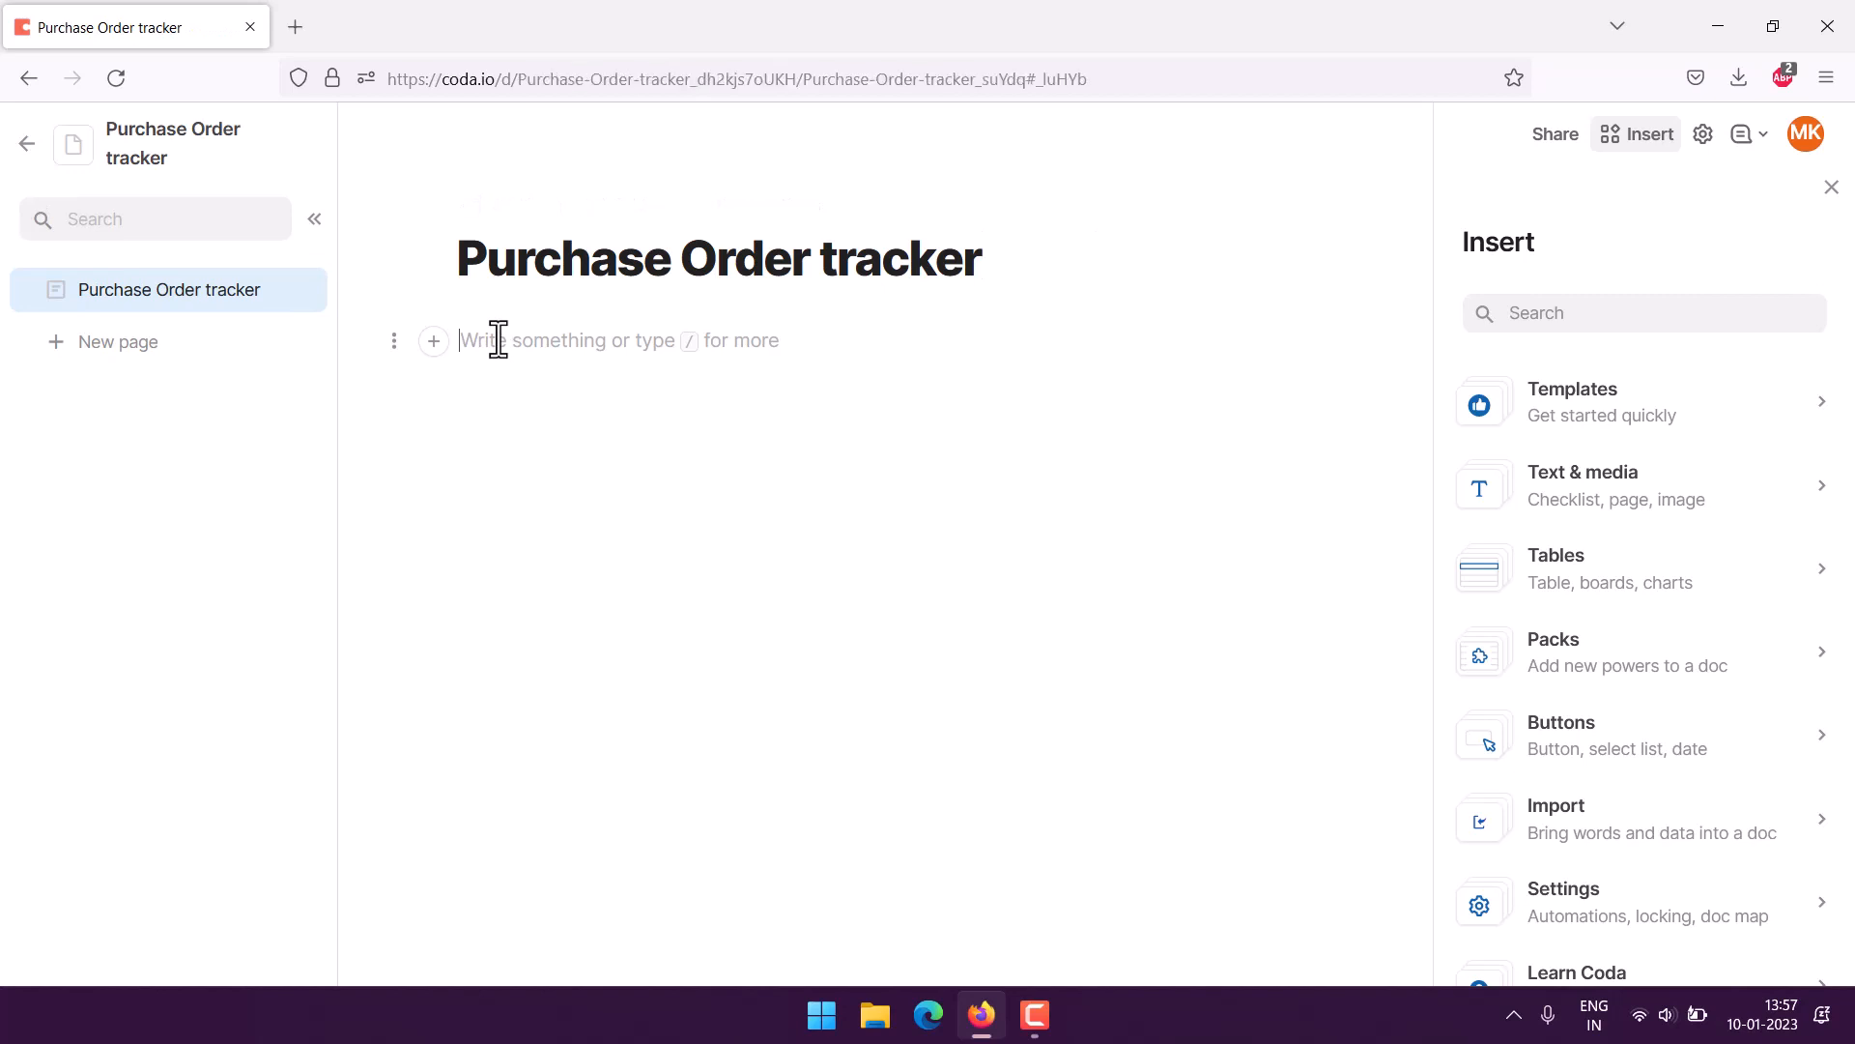
type("/")
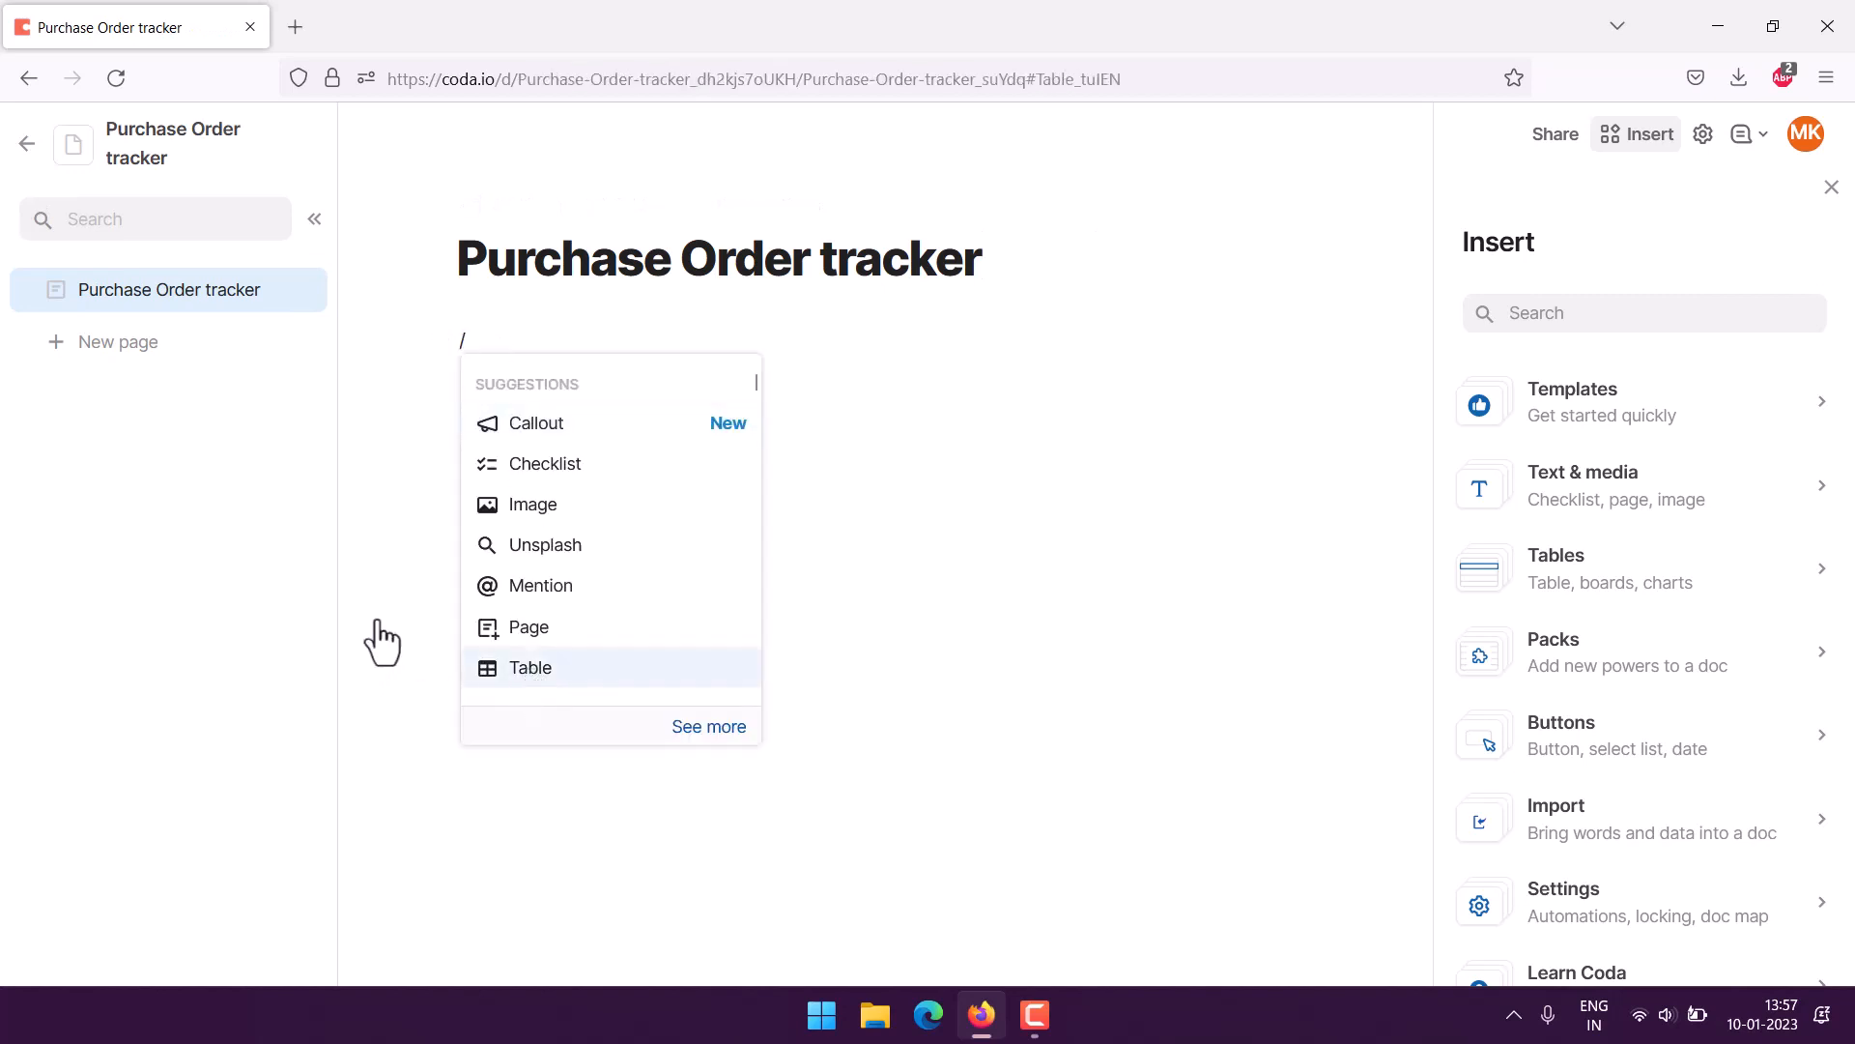
key("Return")
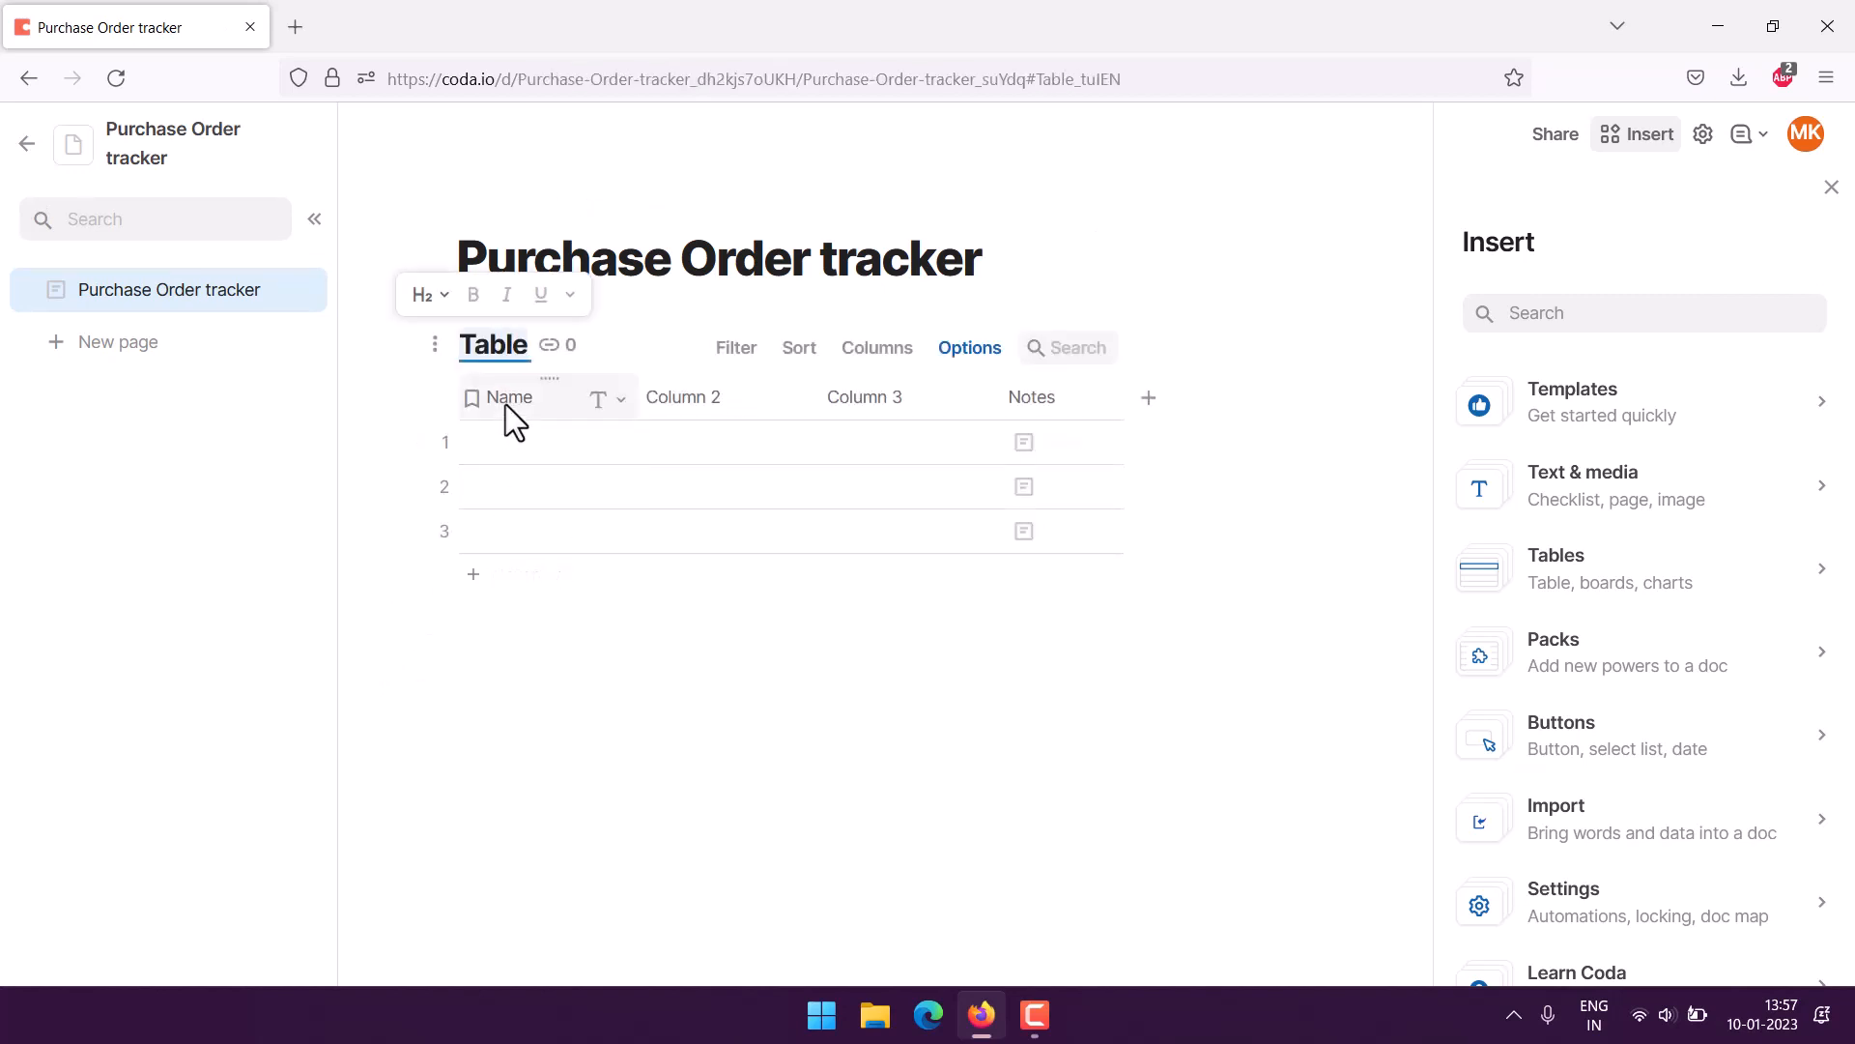
left_click(467, 344)
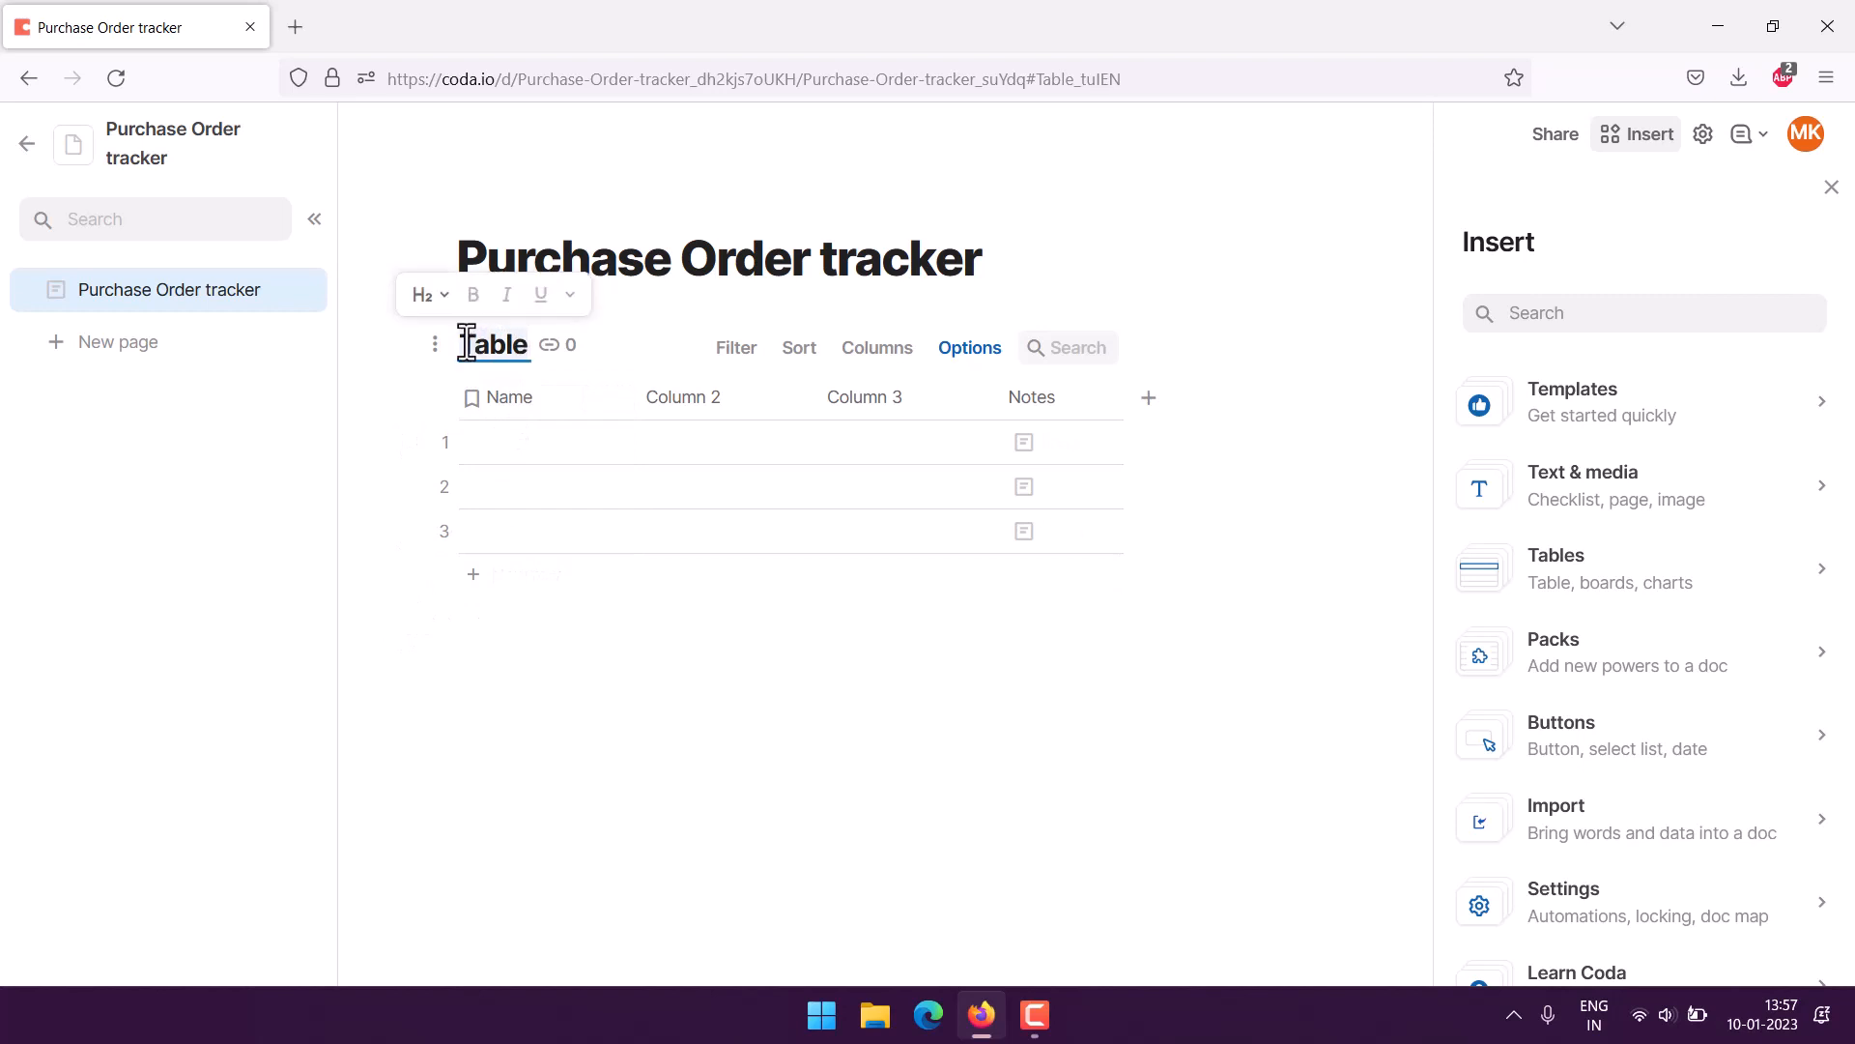
type("Purchase")
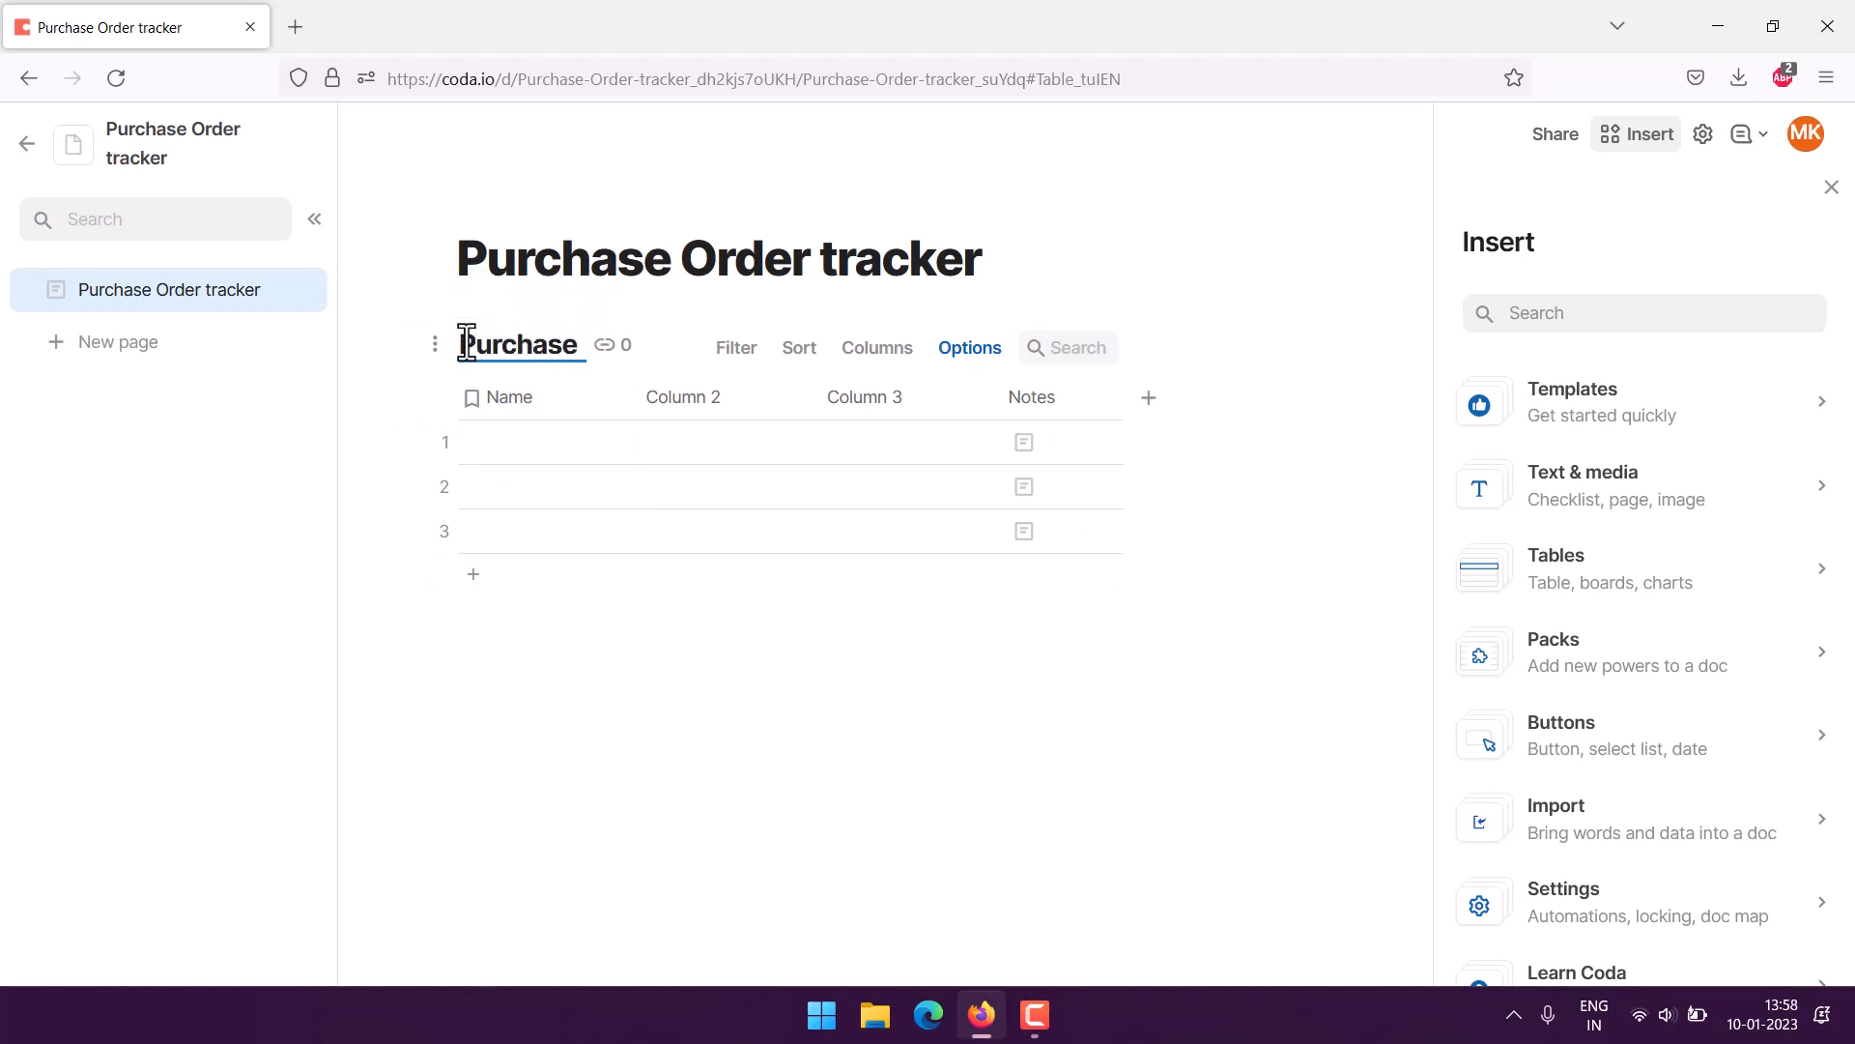
type(" Order")
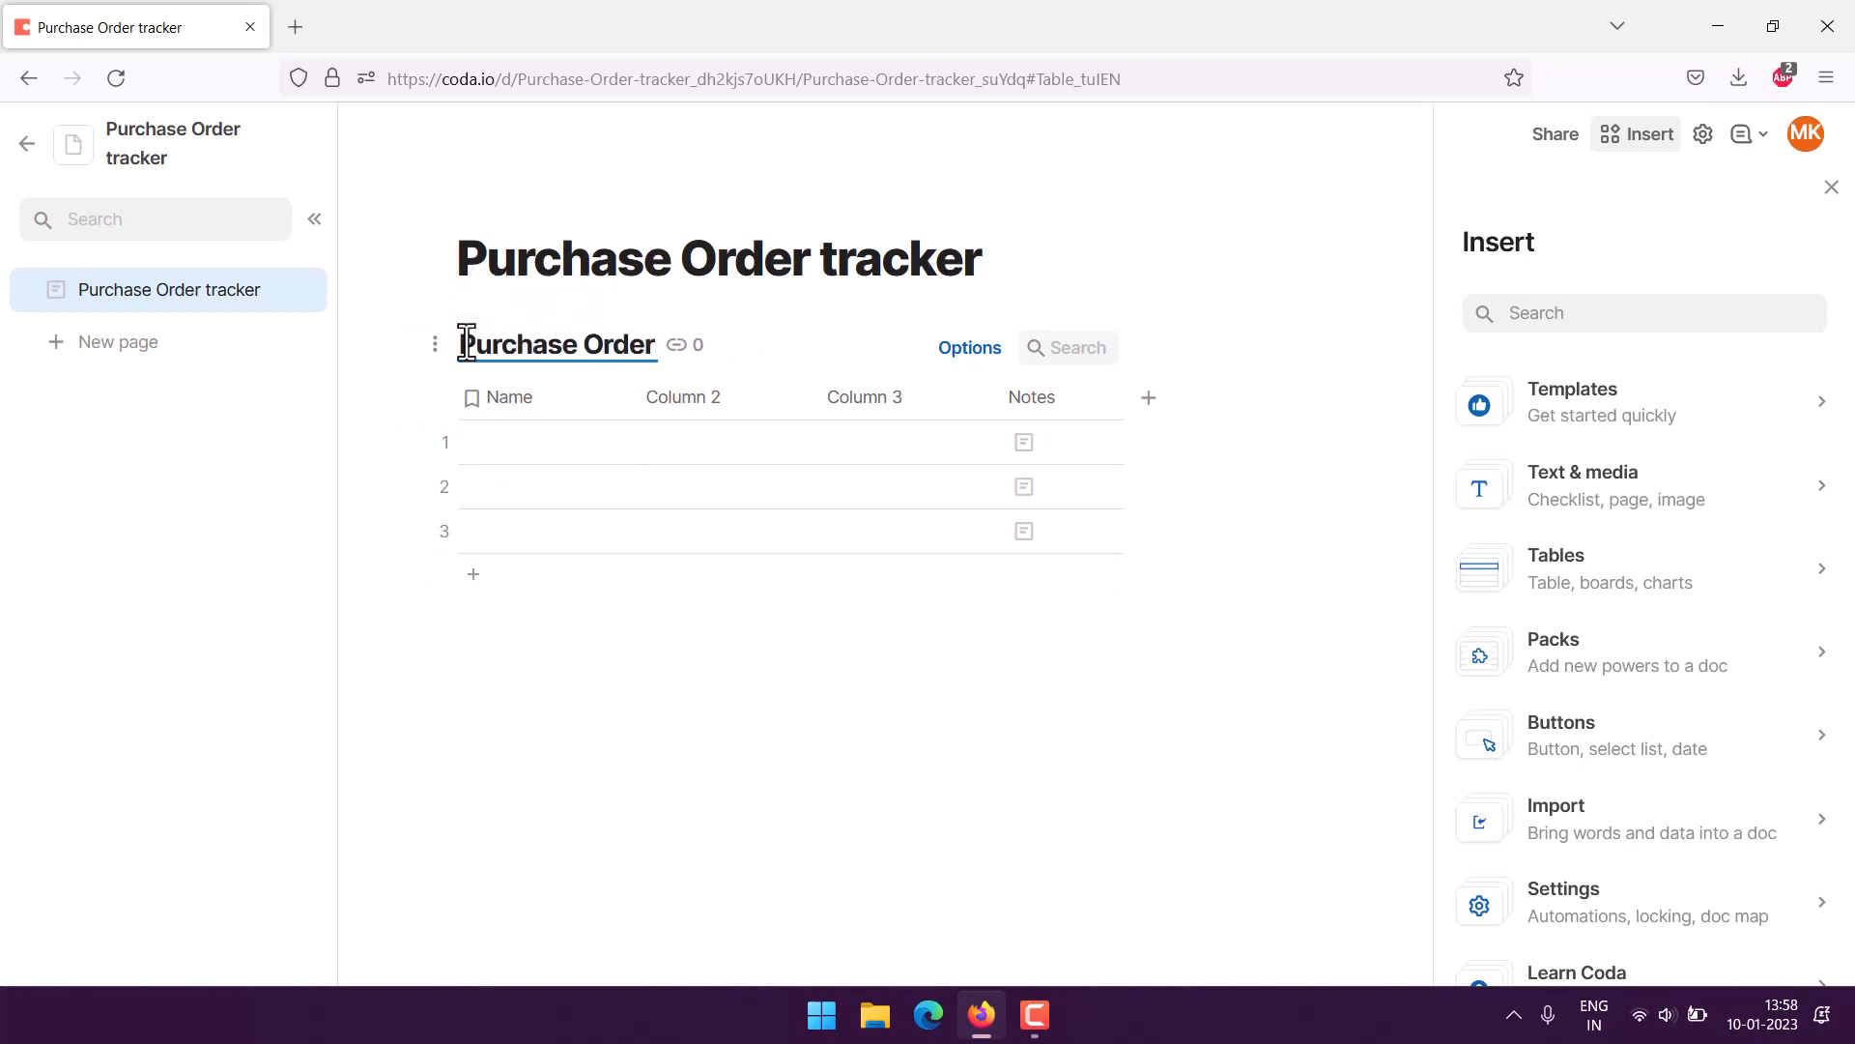
left_click(967, 371)
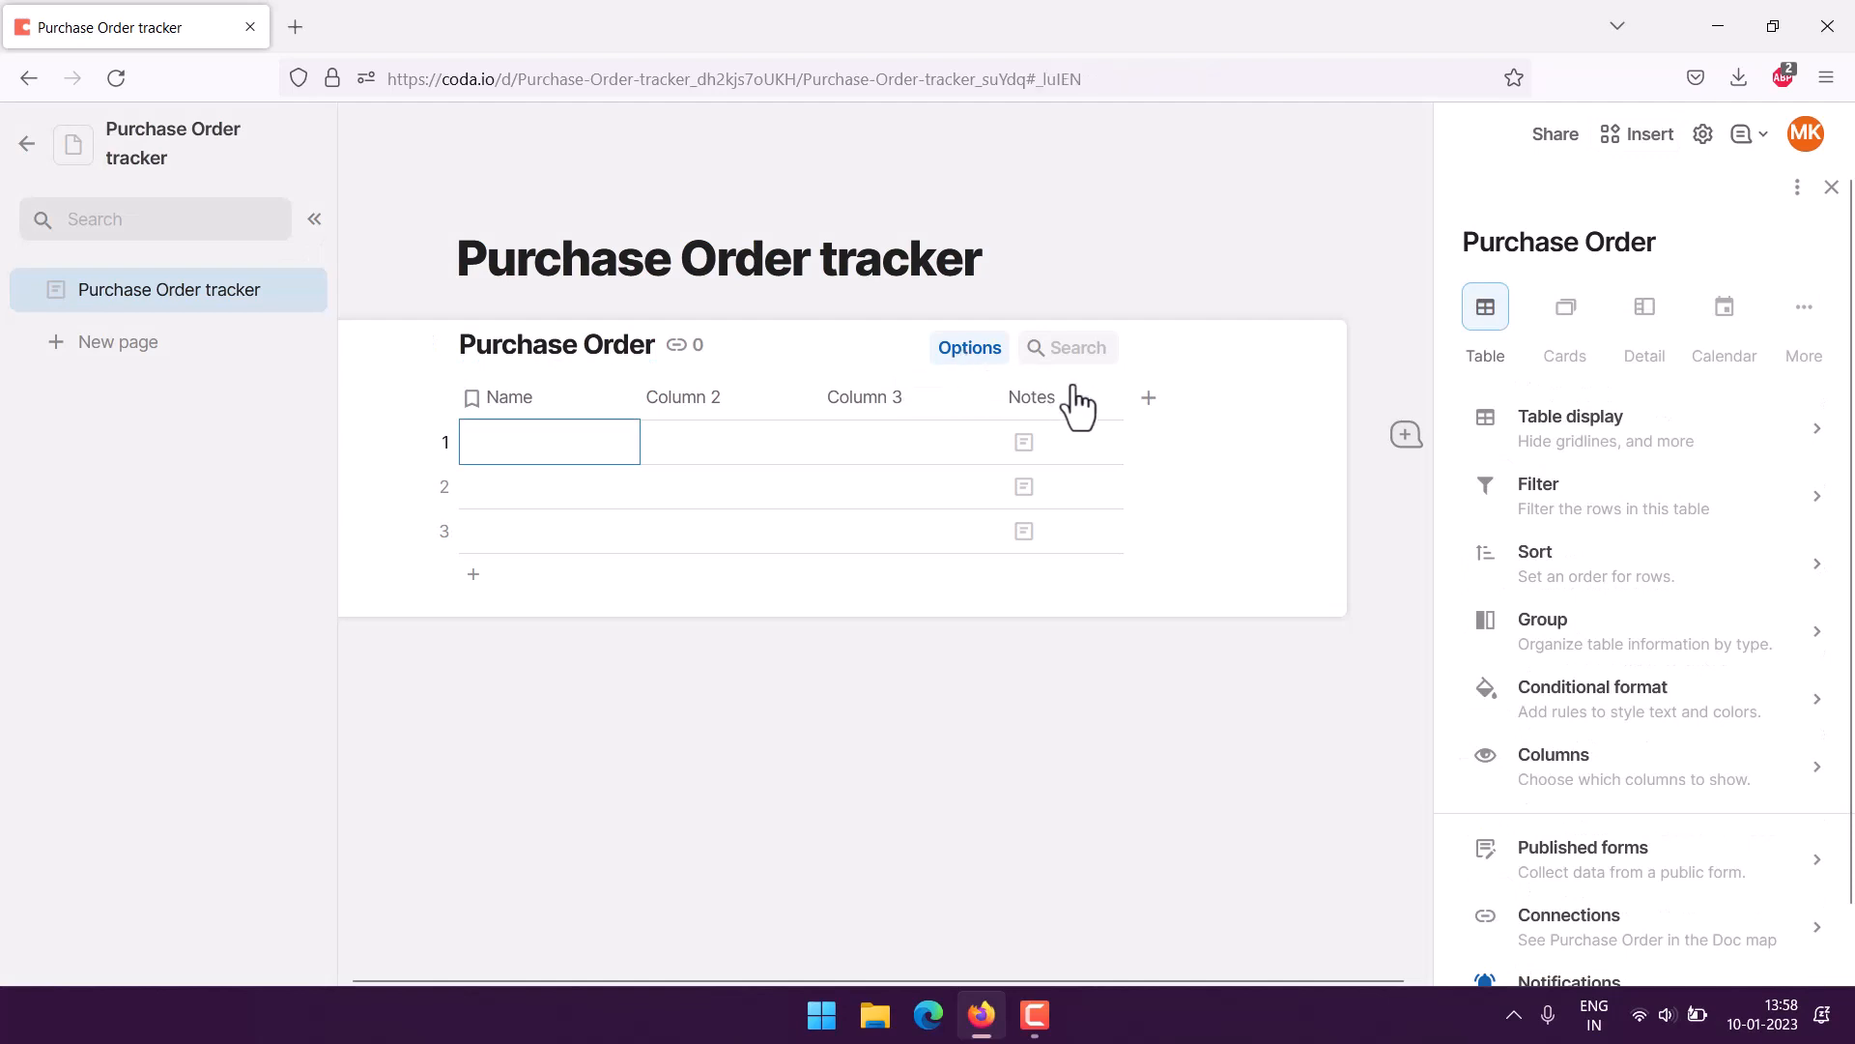
left_click(1074, 385)
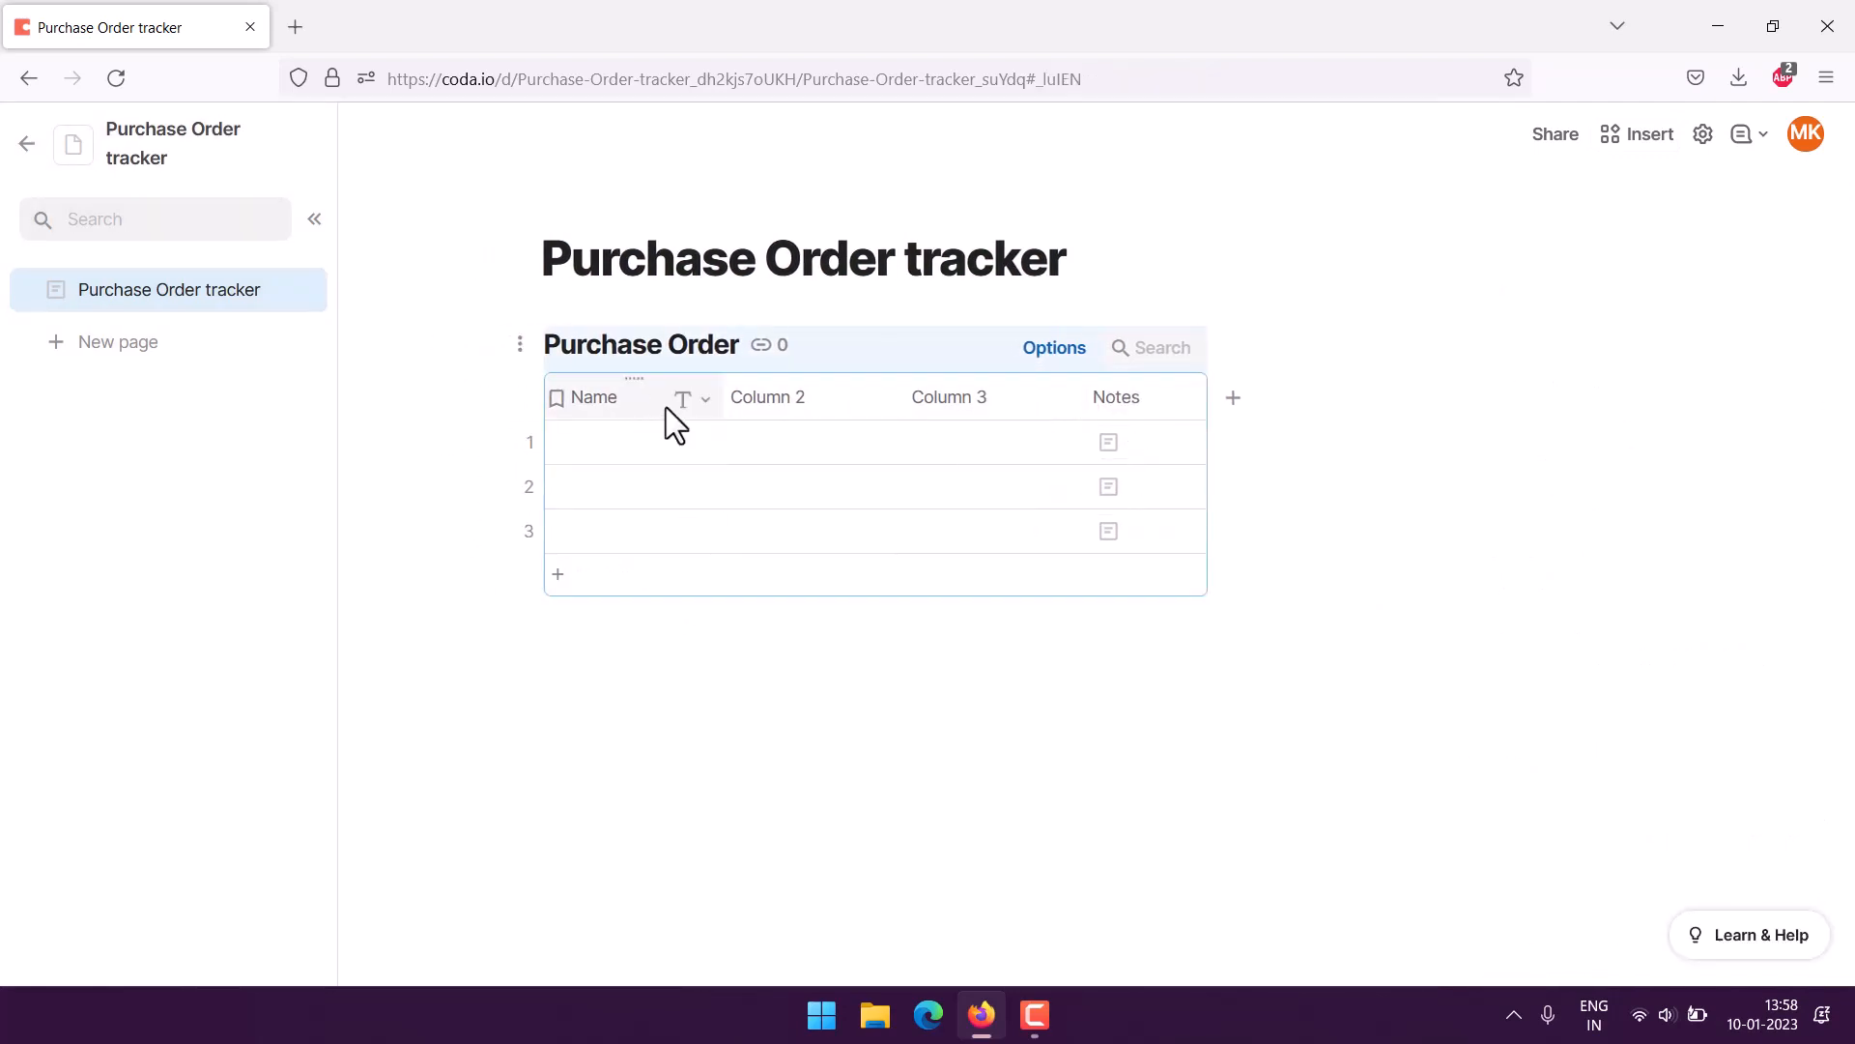
- Delete the Name and Column 2 columns from the Purchase Order table
left_click(694, 400)
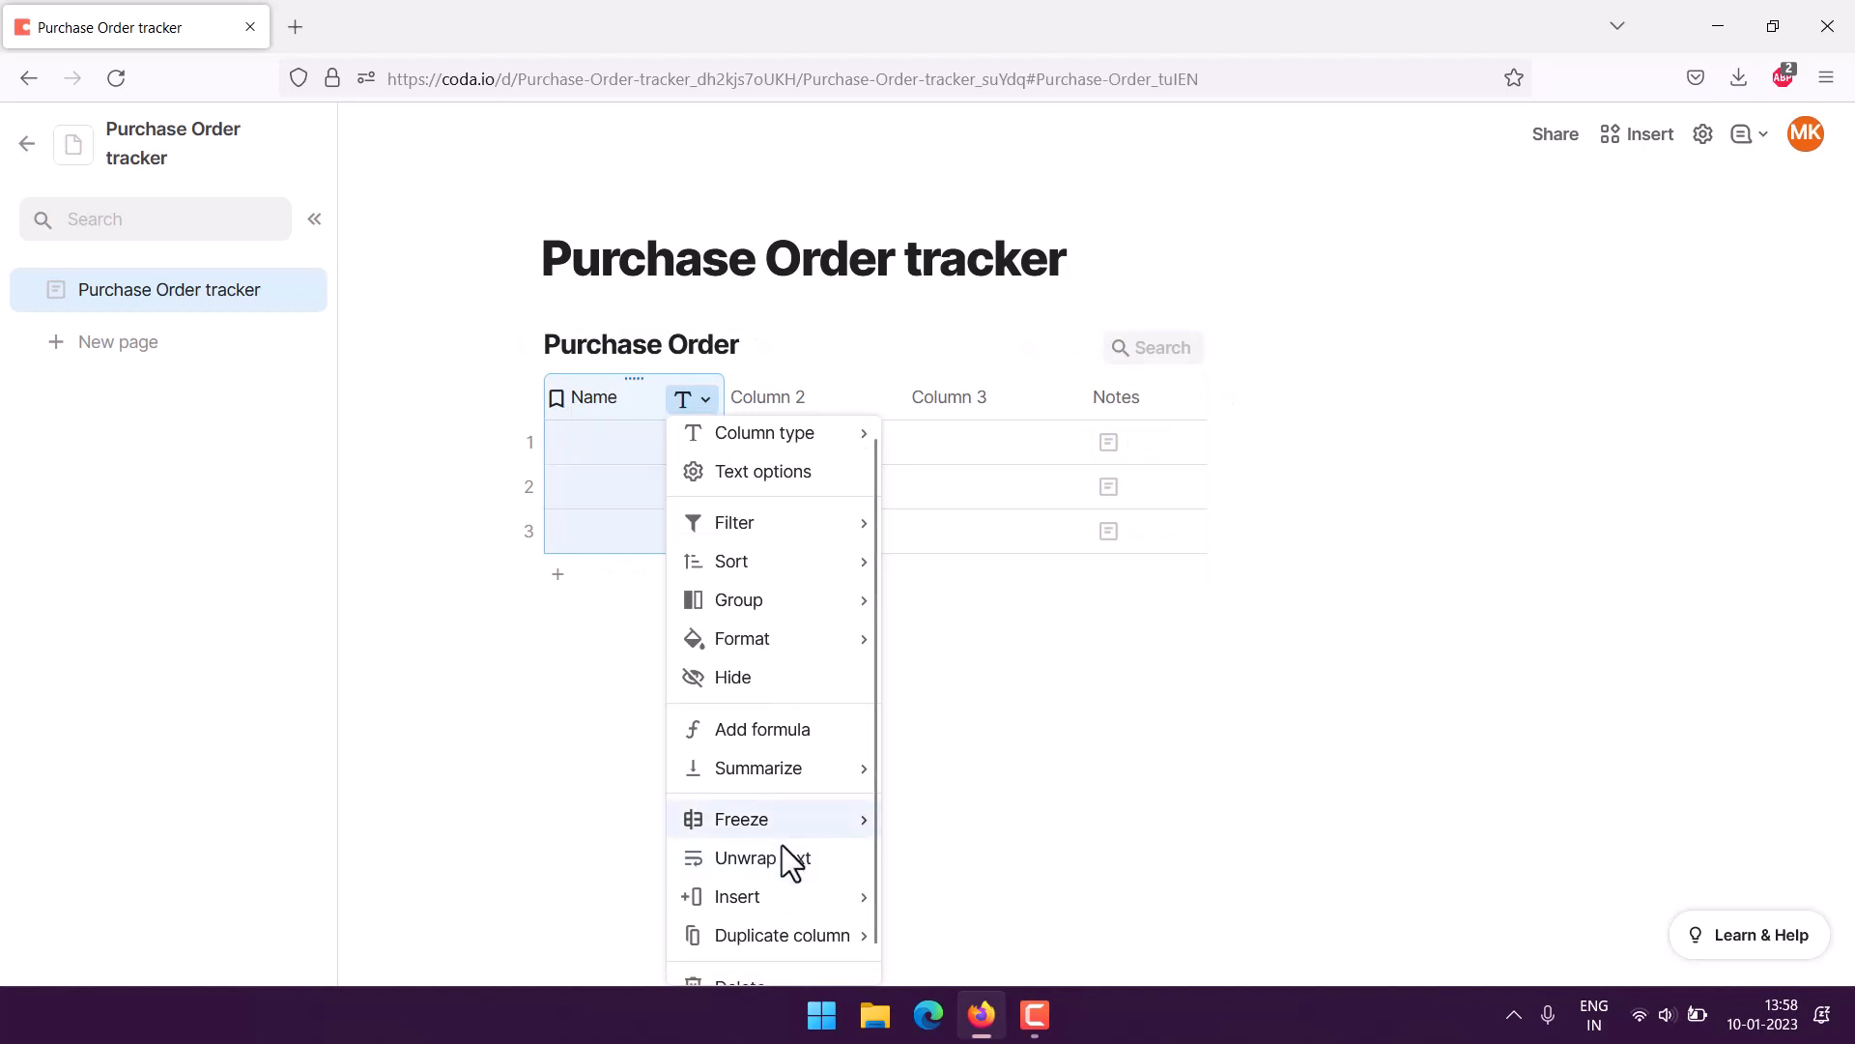
scroll(781, 844, "down", 1)
left_click(749, 966)
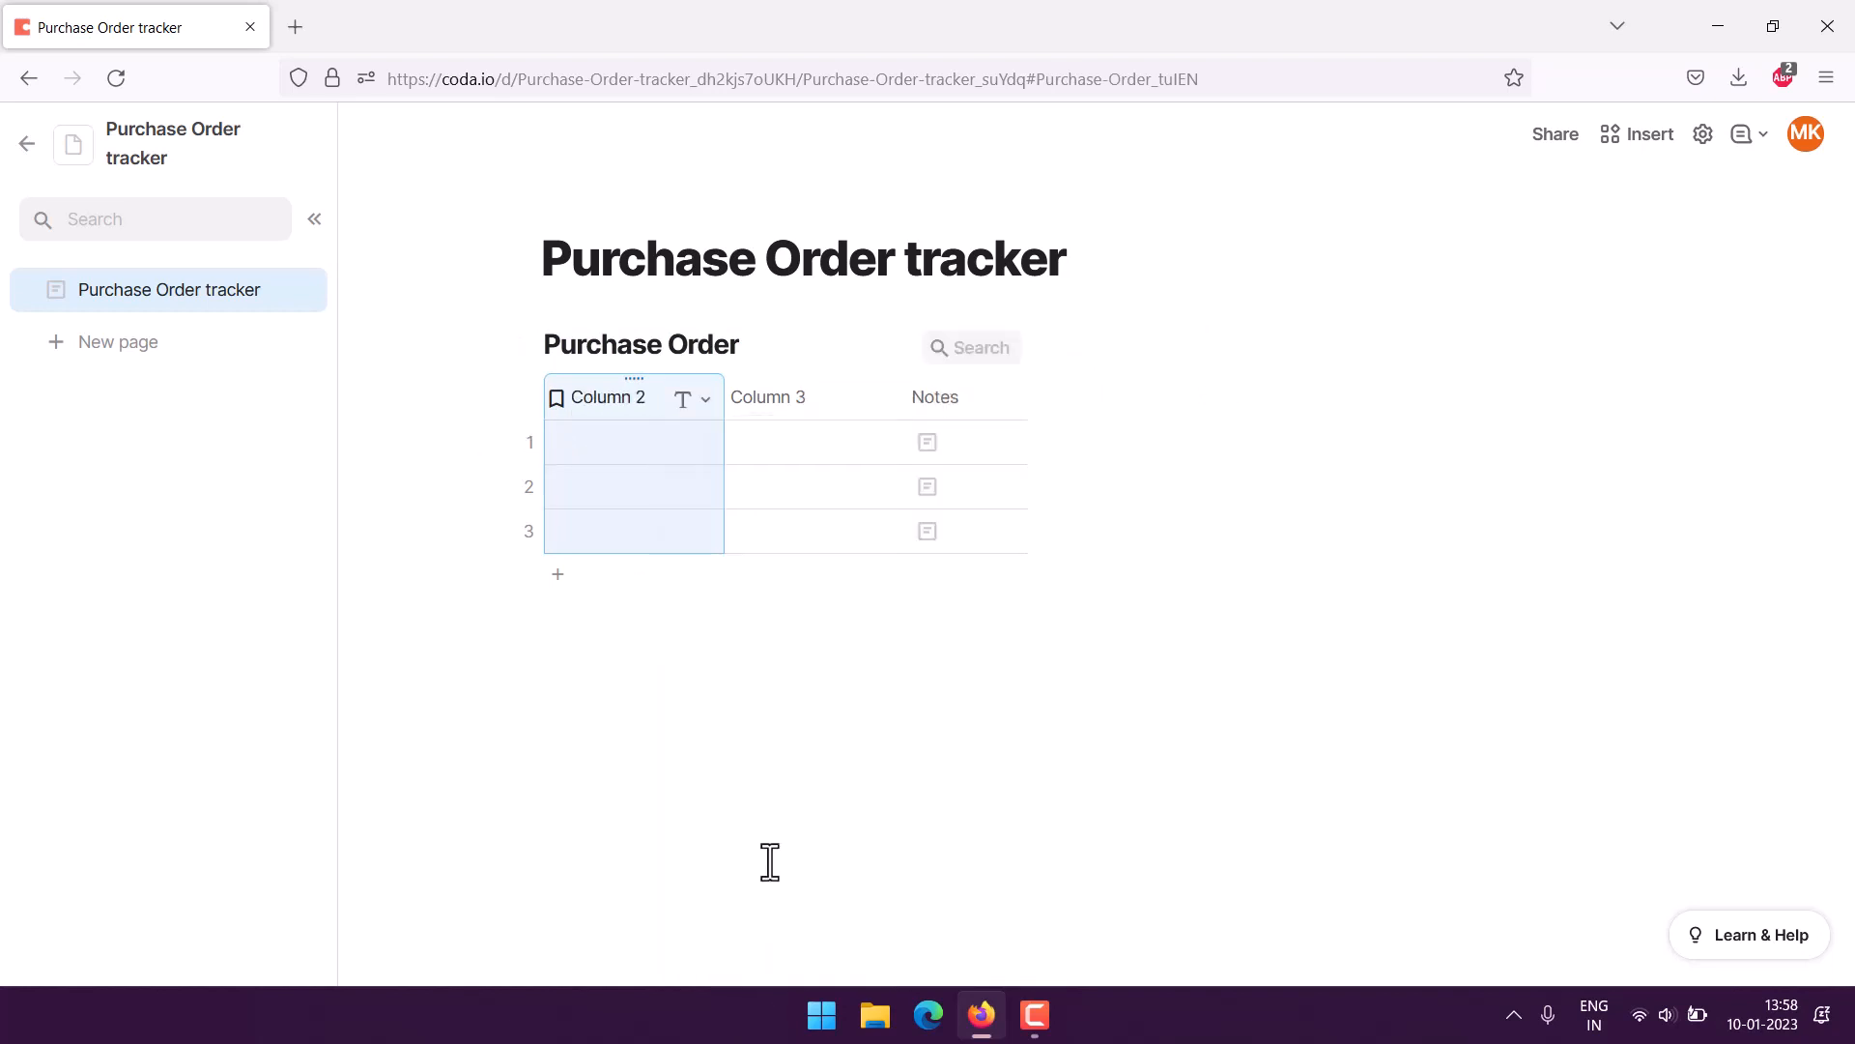
left_click(698, 401)
scroll(744, 928, "down", 1)
left_click(745, 957)
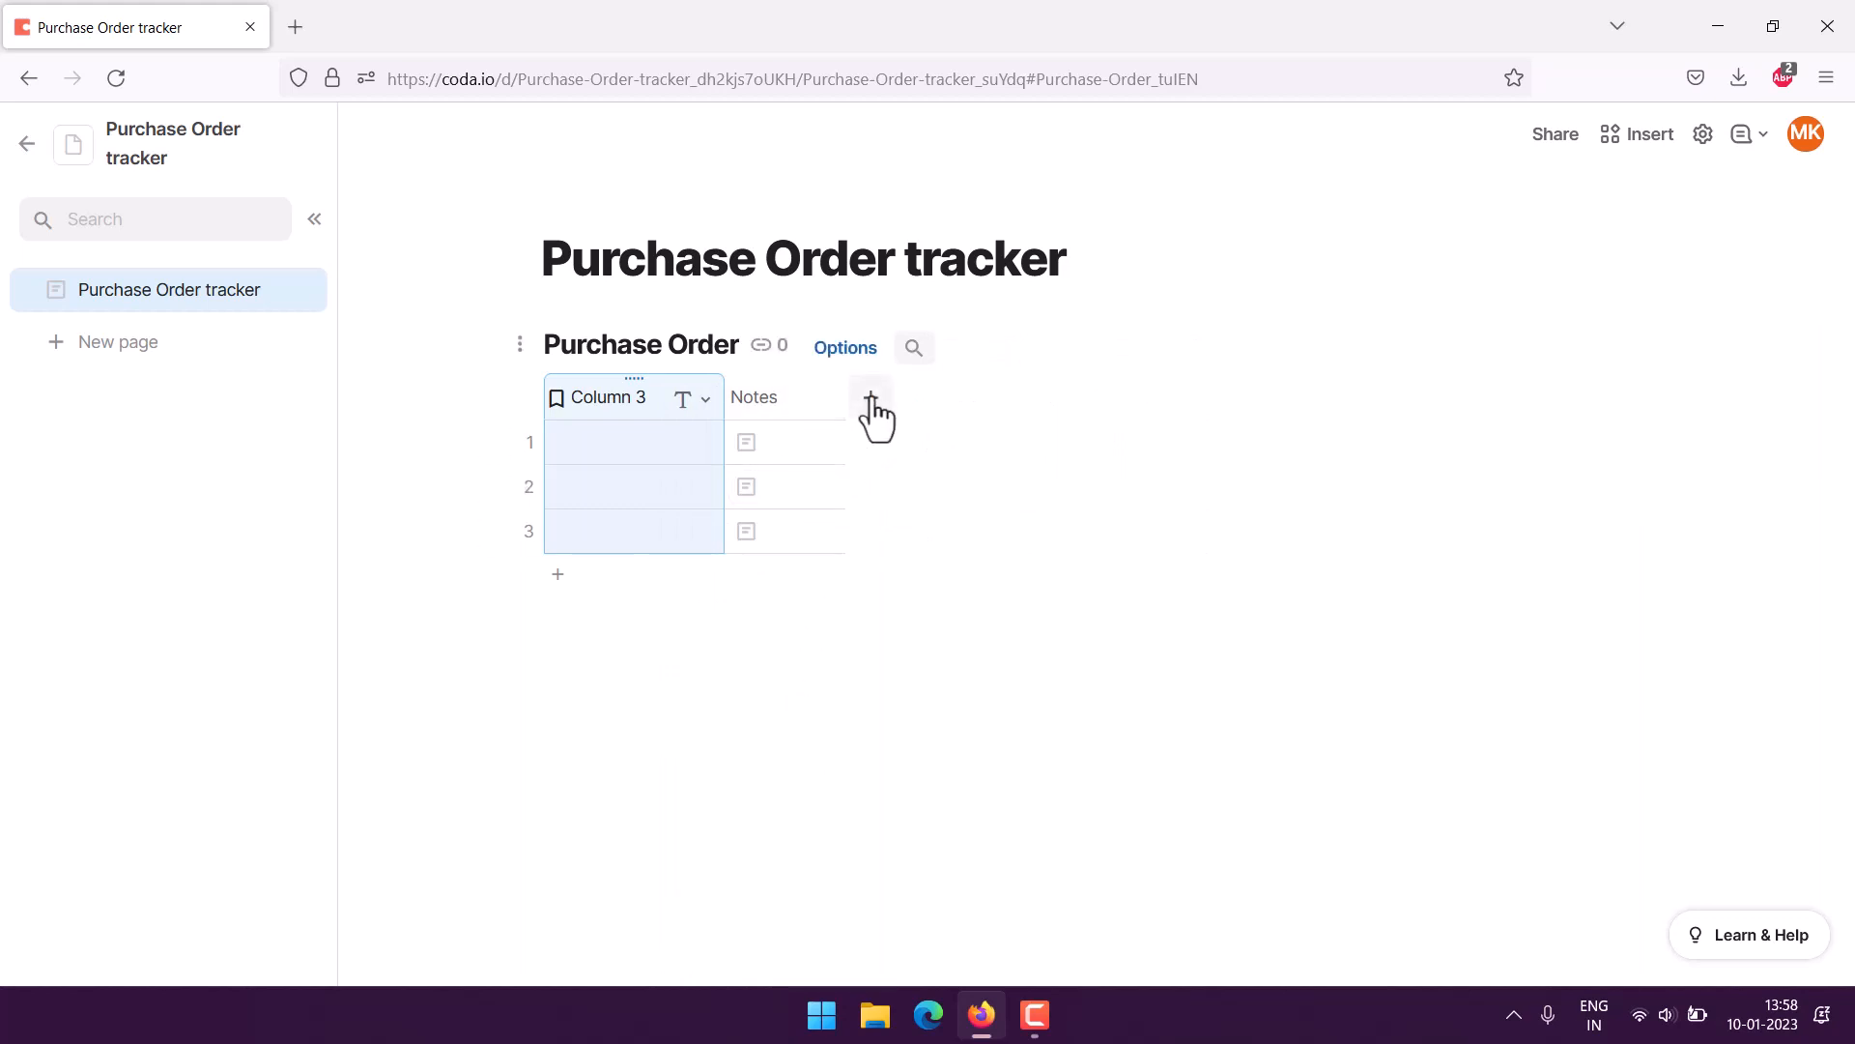
- Add a new column at the end of the table and delete the Notes column
left_click(871, 398)
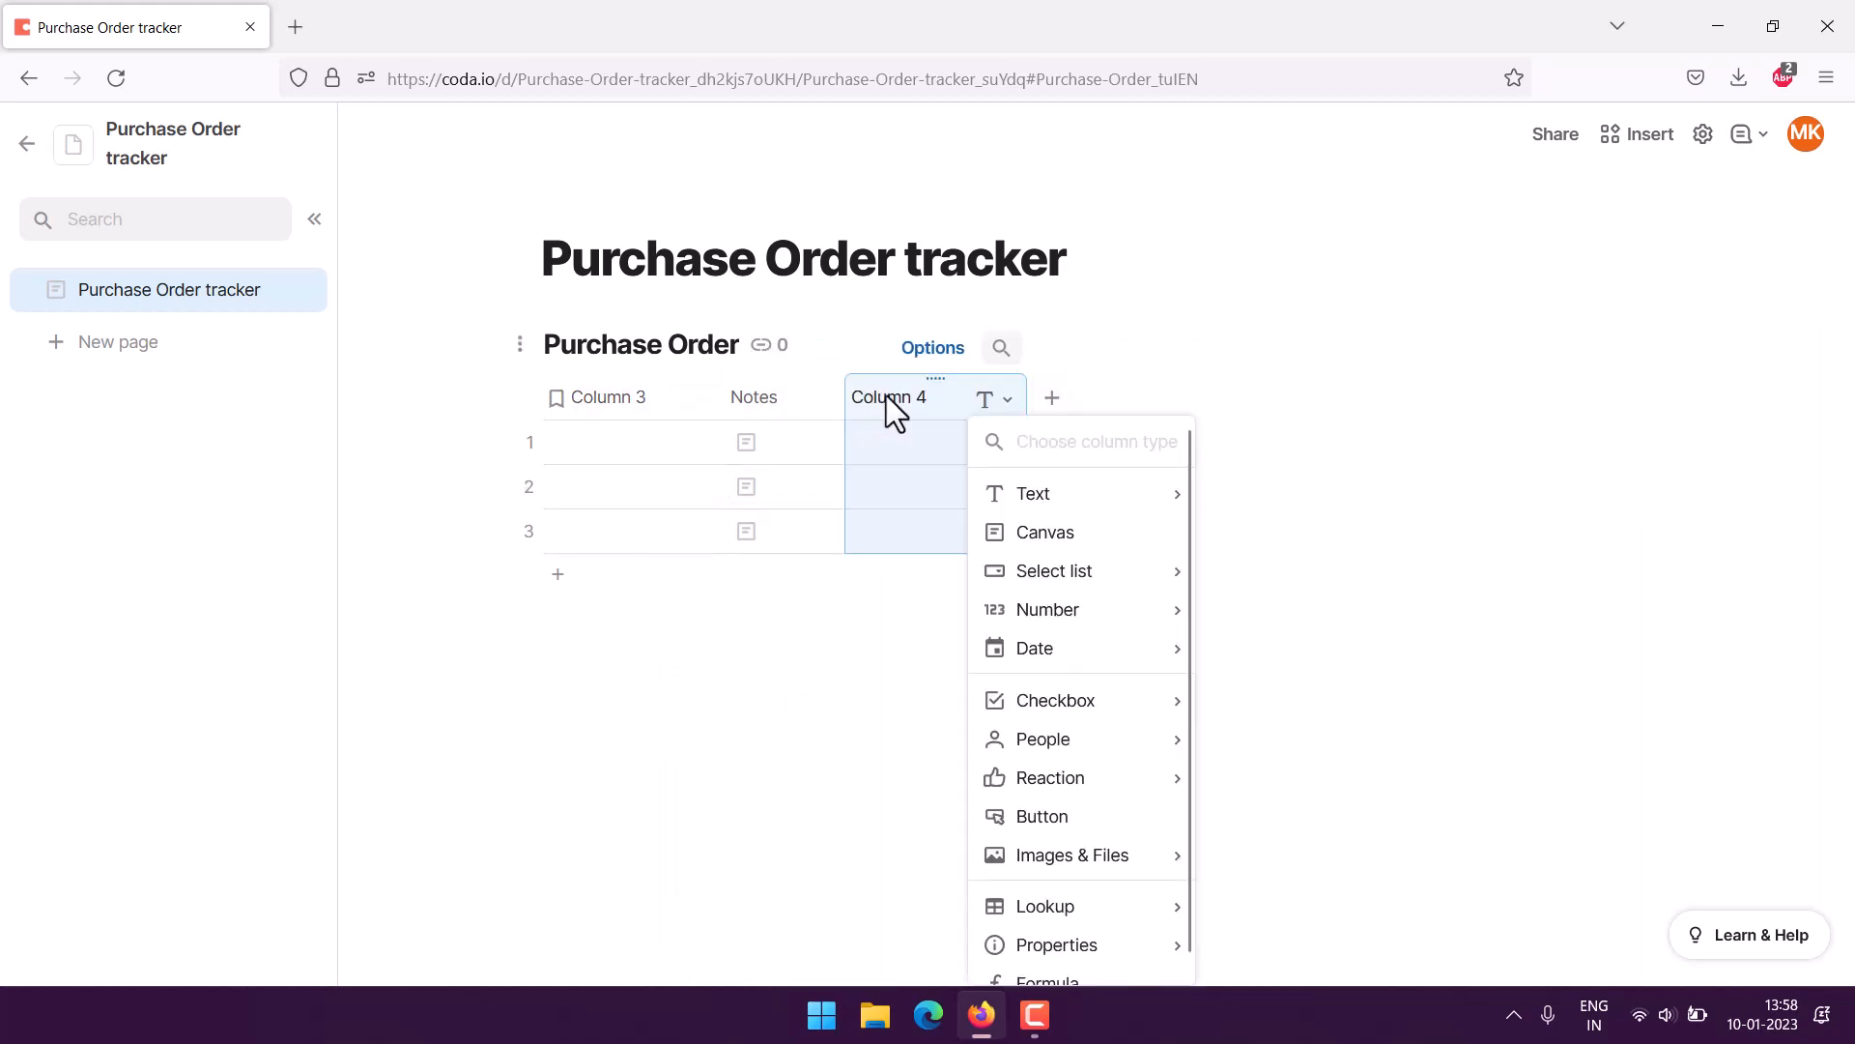
left_click(766, 720)
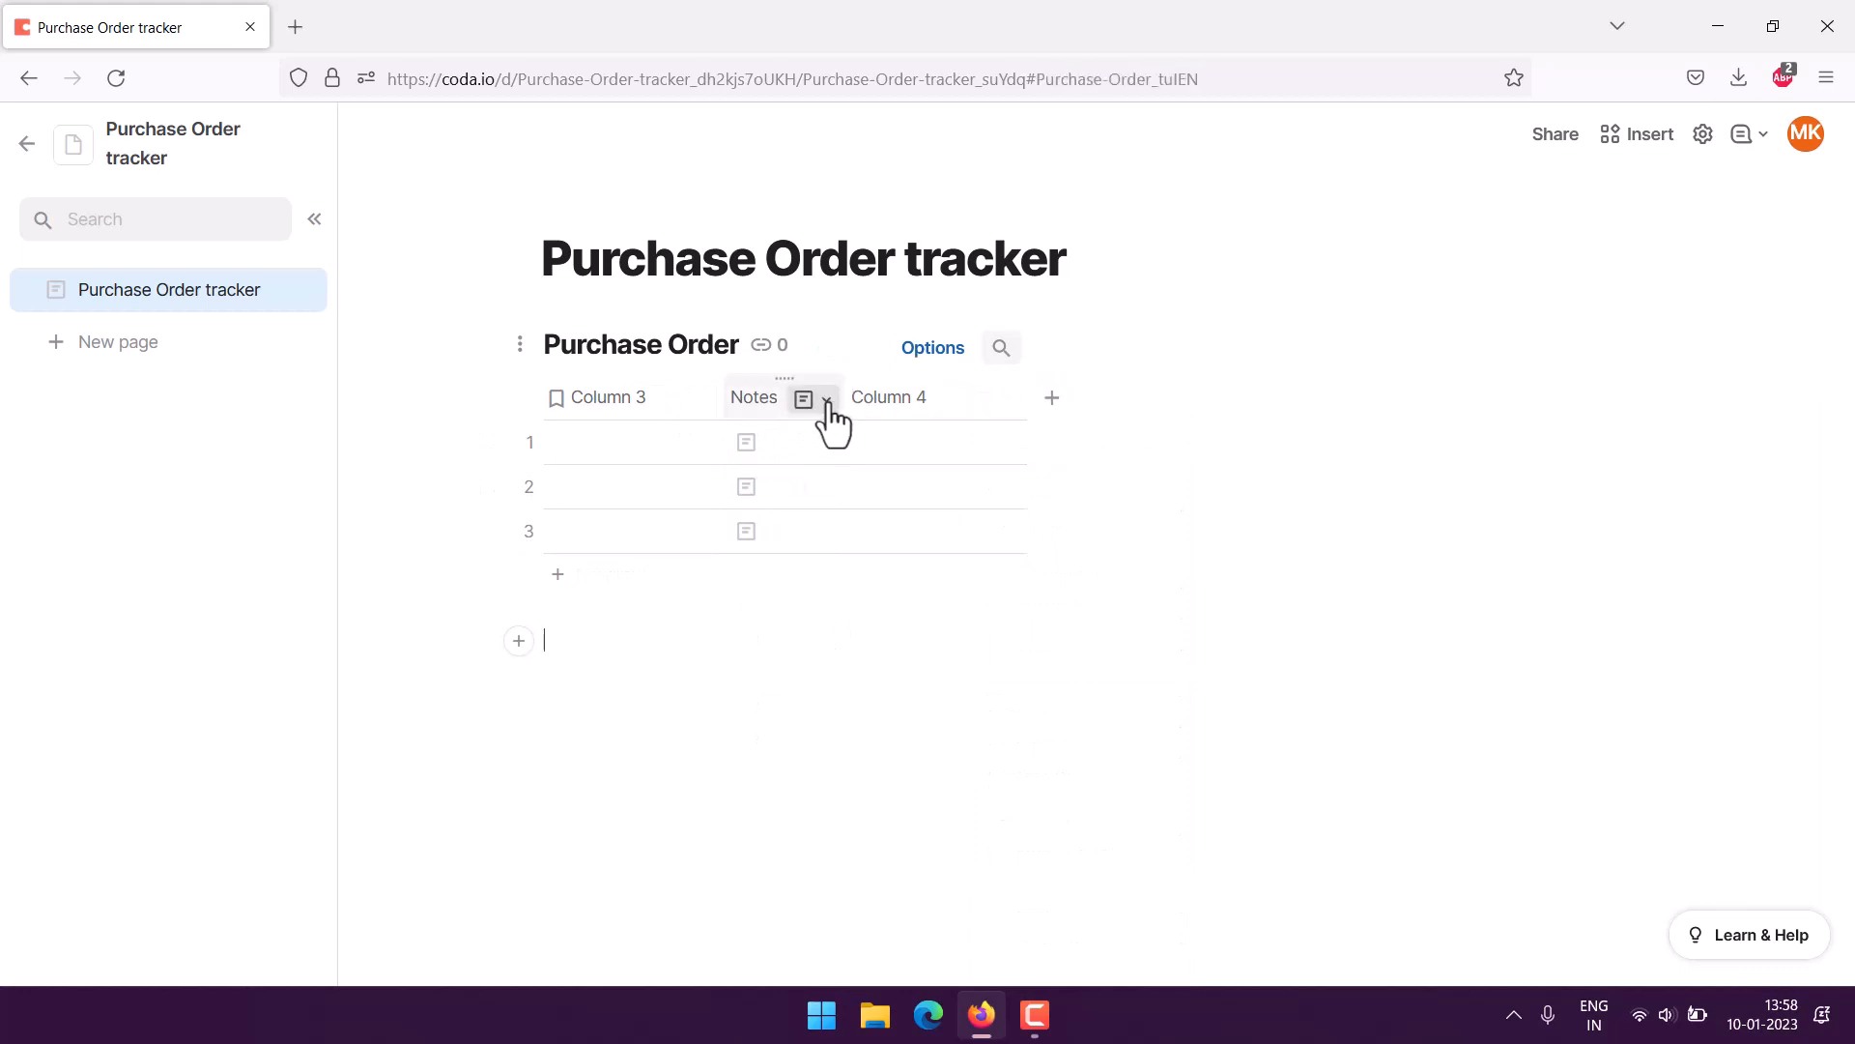
left_click(824, 400)
scroll(855, 676, "down", 1)
left_click(868, 970)
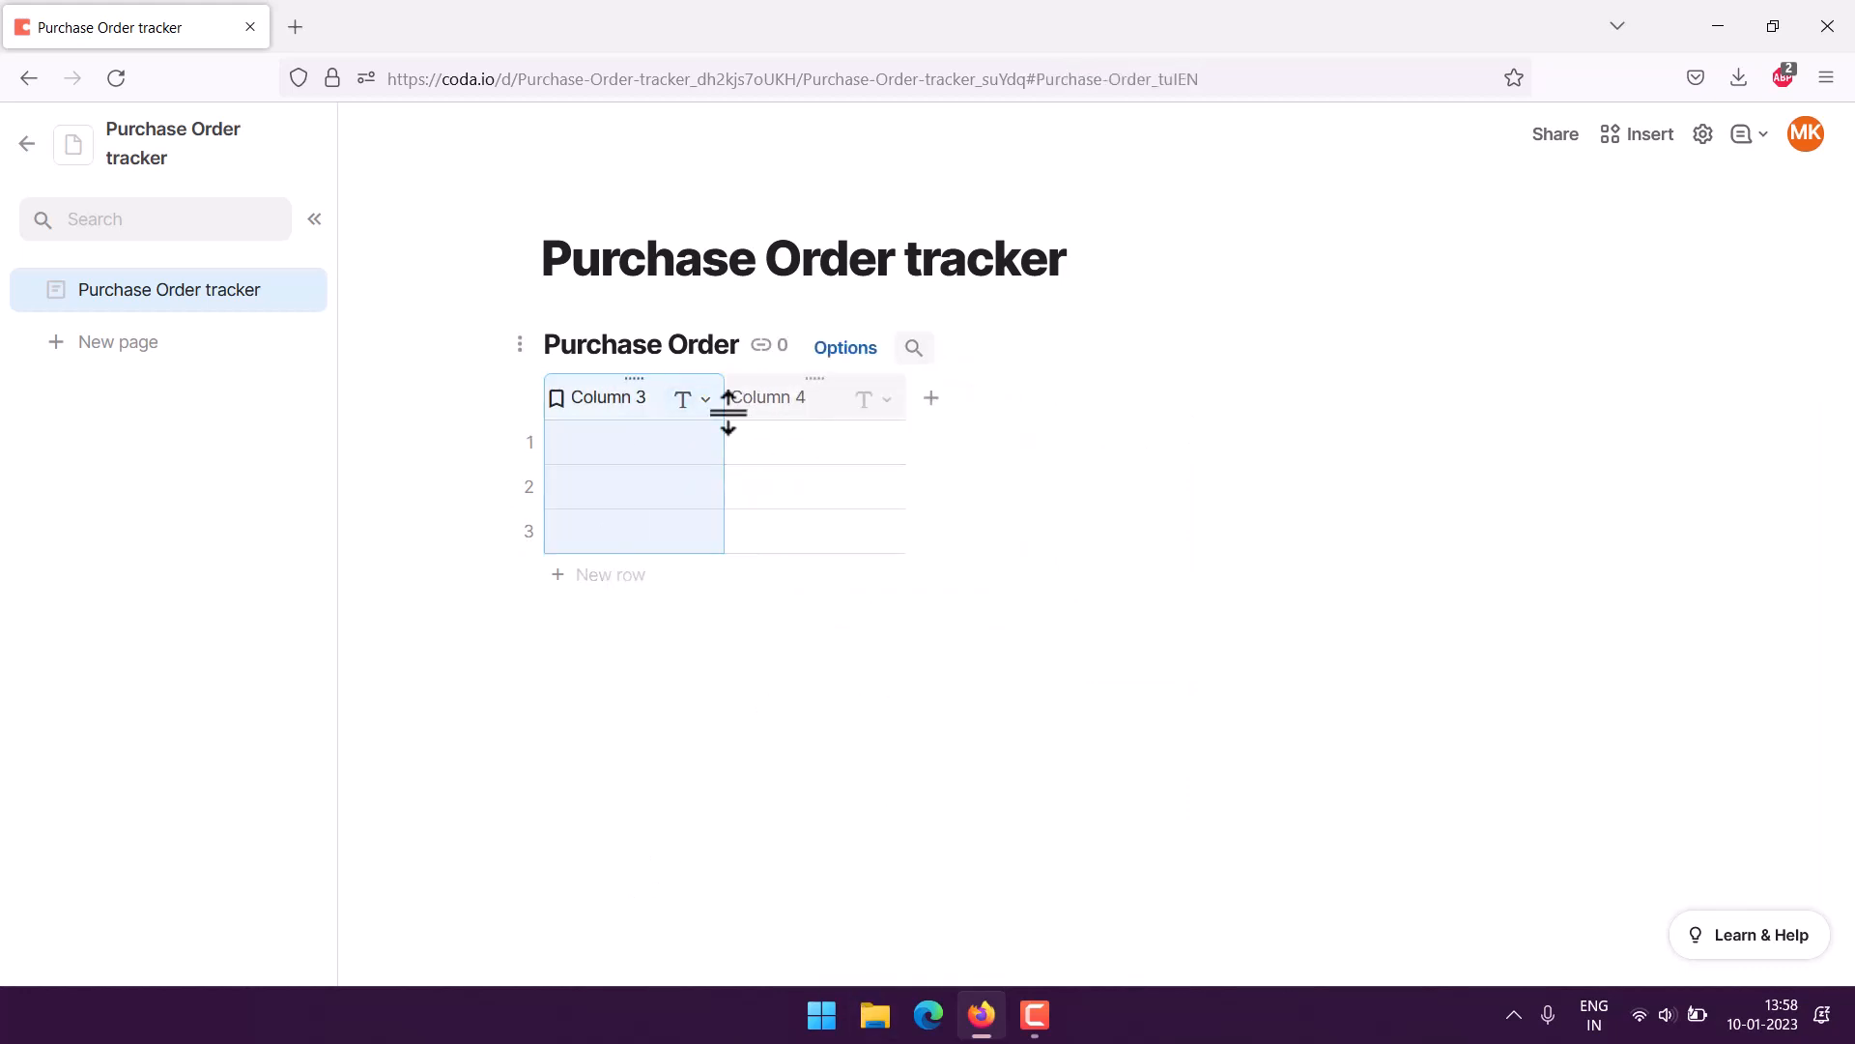
- Add four more columns at the end of the Purchase Order table, leaving their default text type
left_click(930, 398)
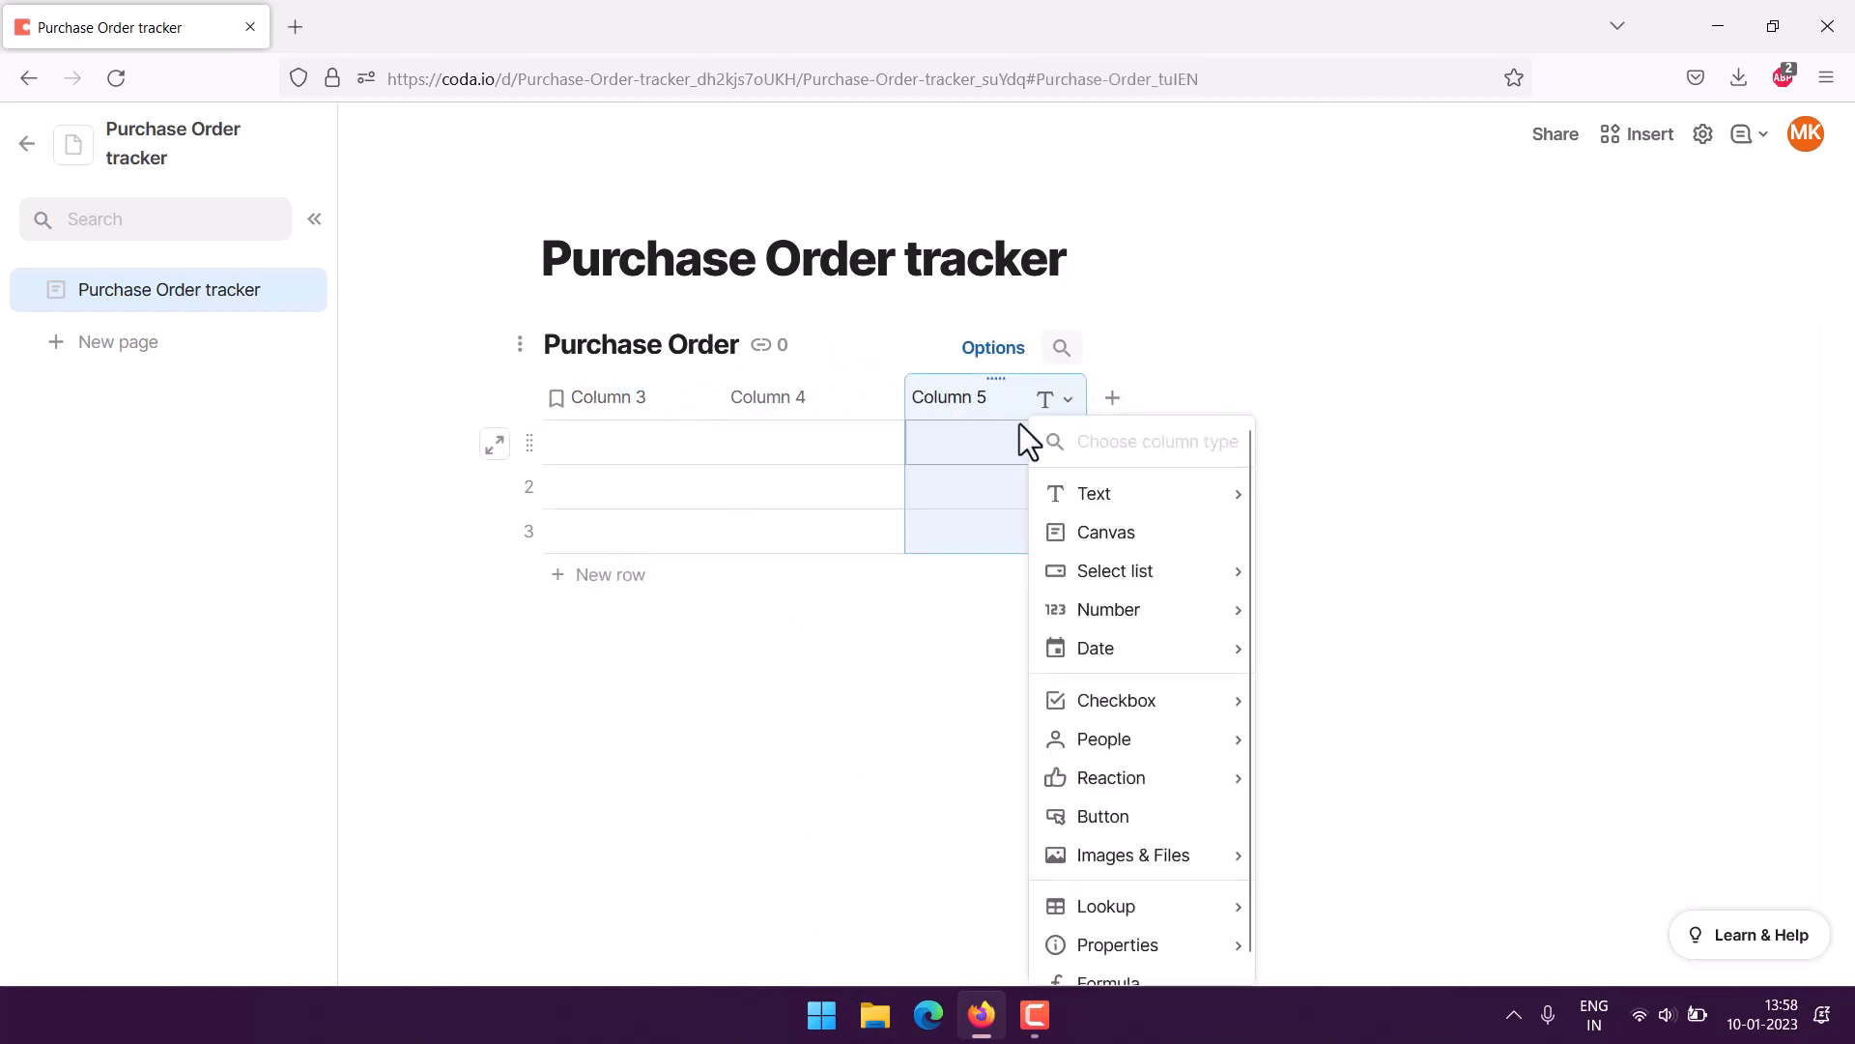
left_click(1116, 401)
left_click(1113, 398)
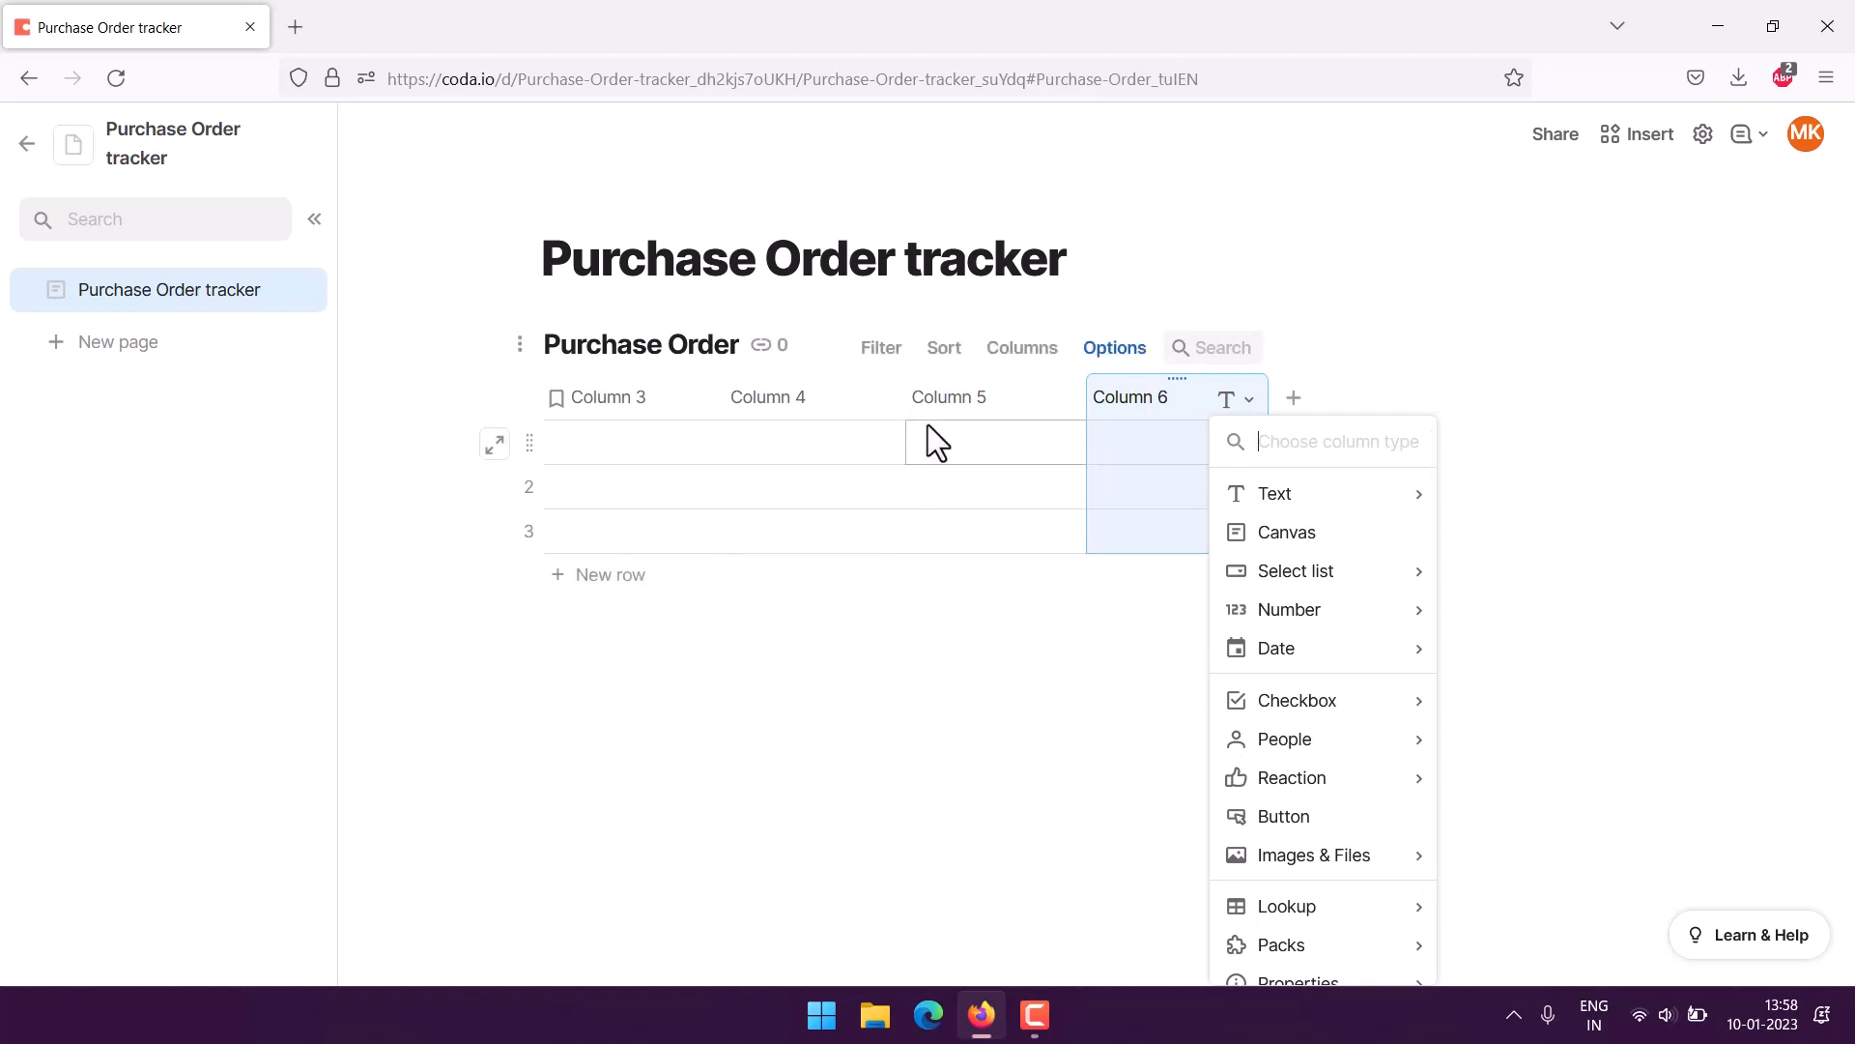
left_click(1300, 398)
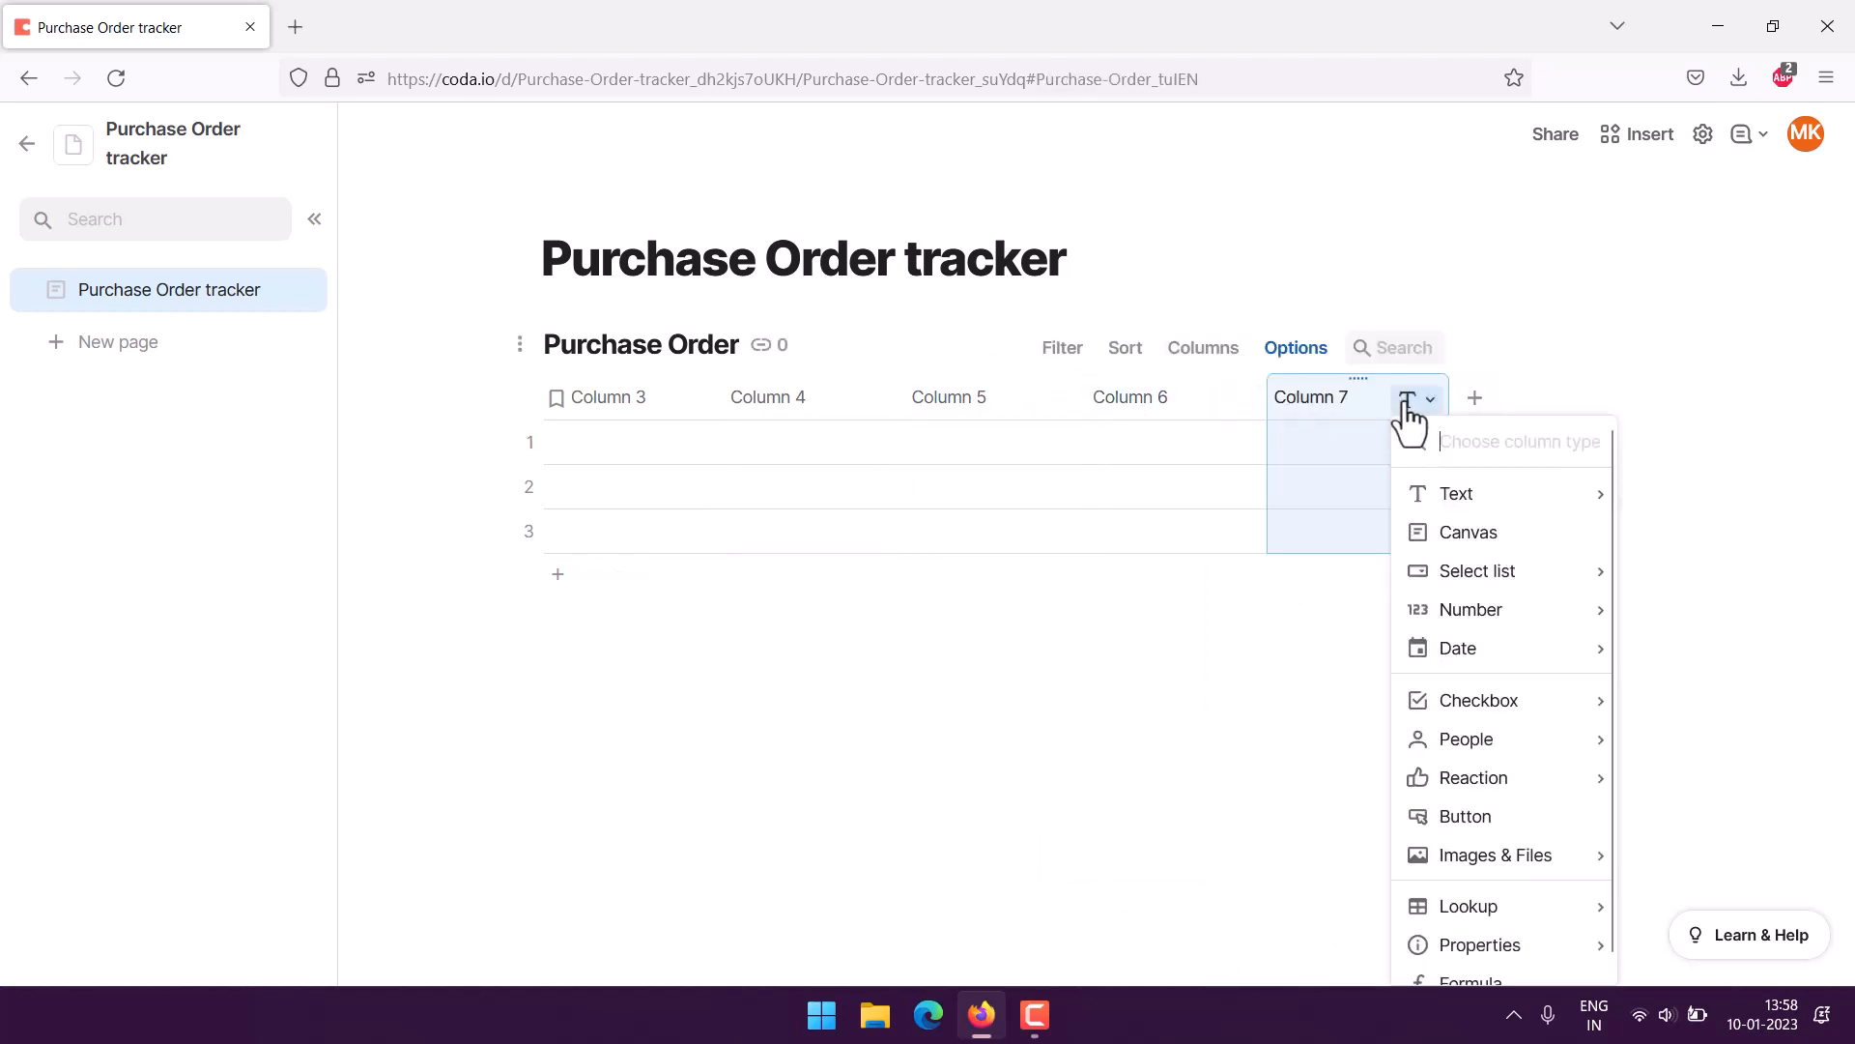
left_click(1474, 398)
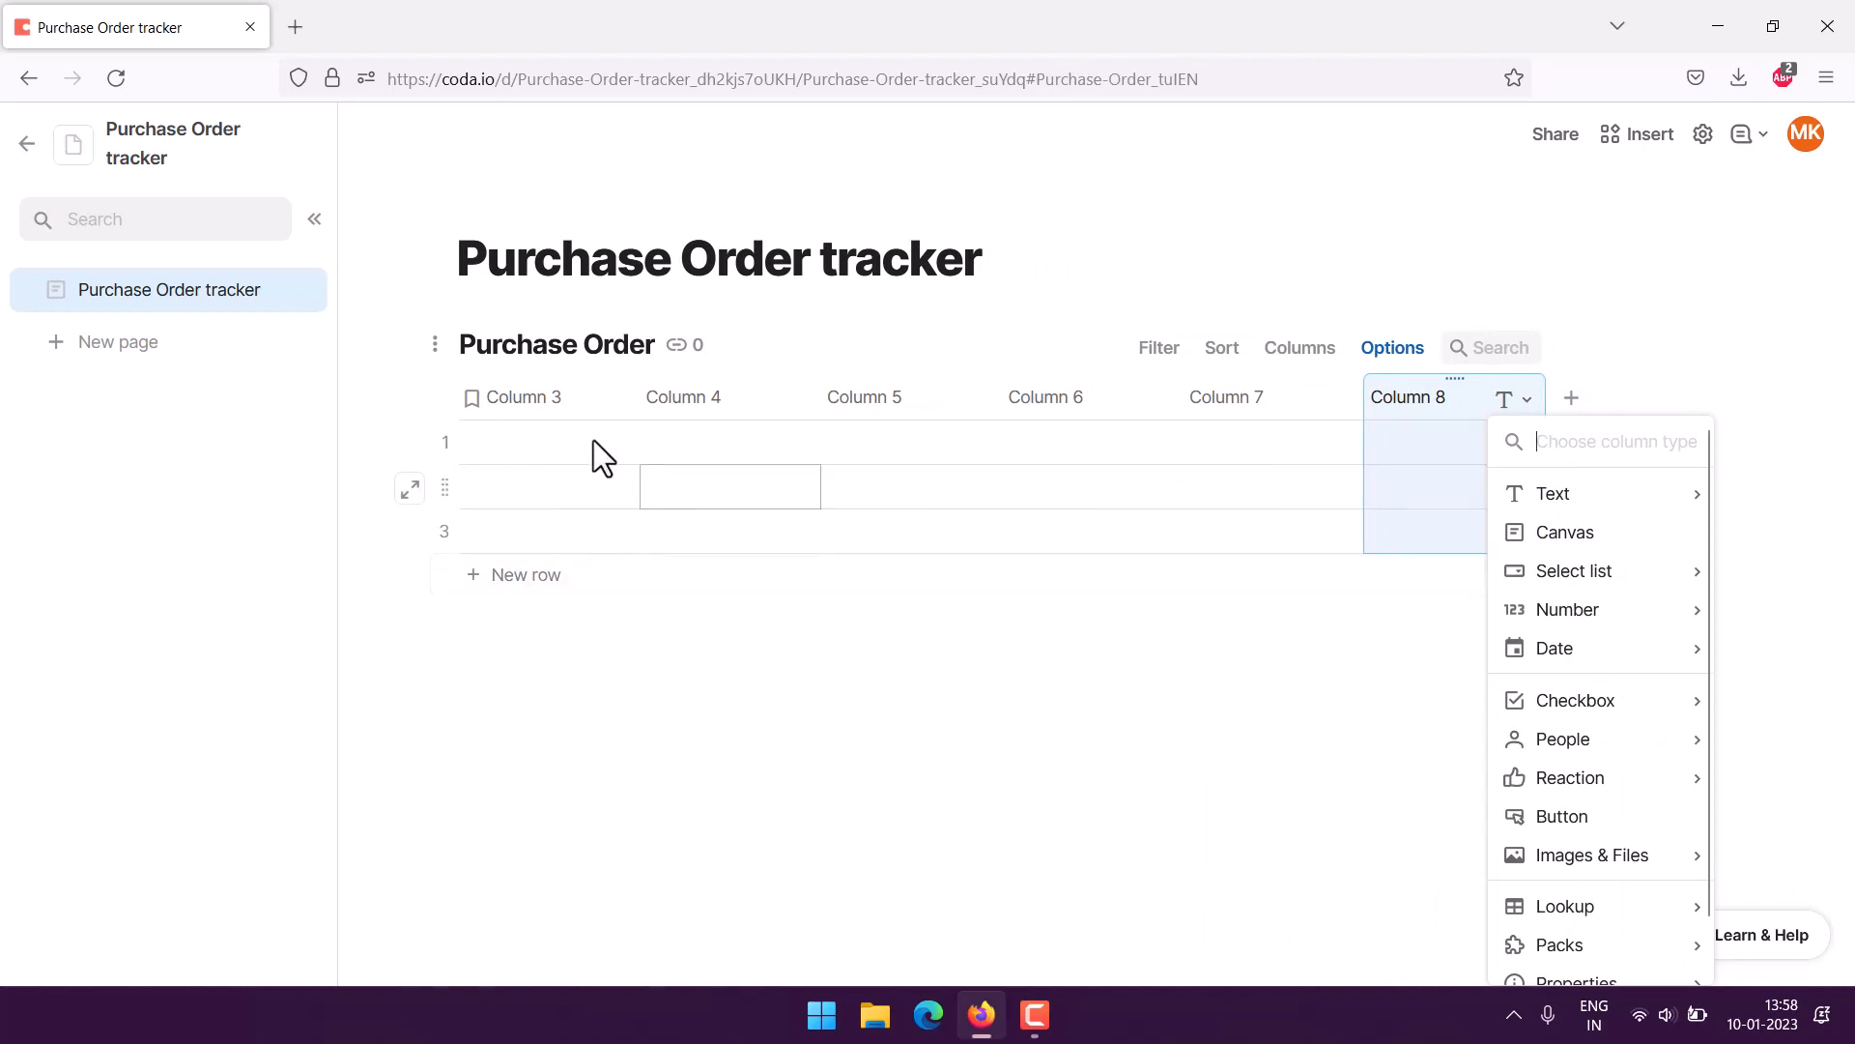
- Rename the first three table columns Item, Description and Quantity
left_click(543, 398)
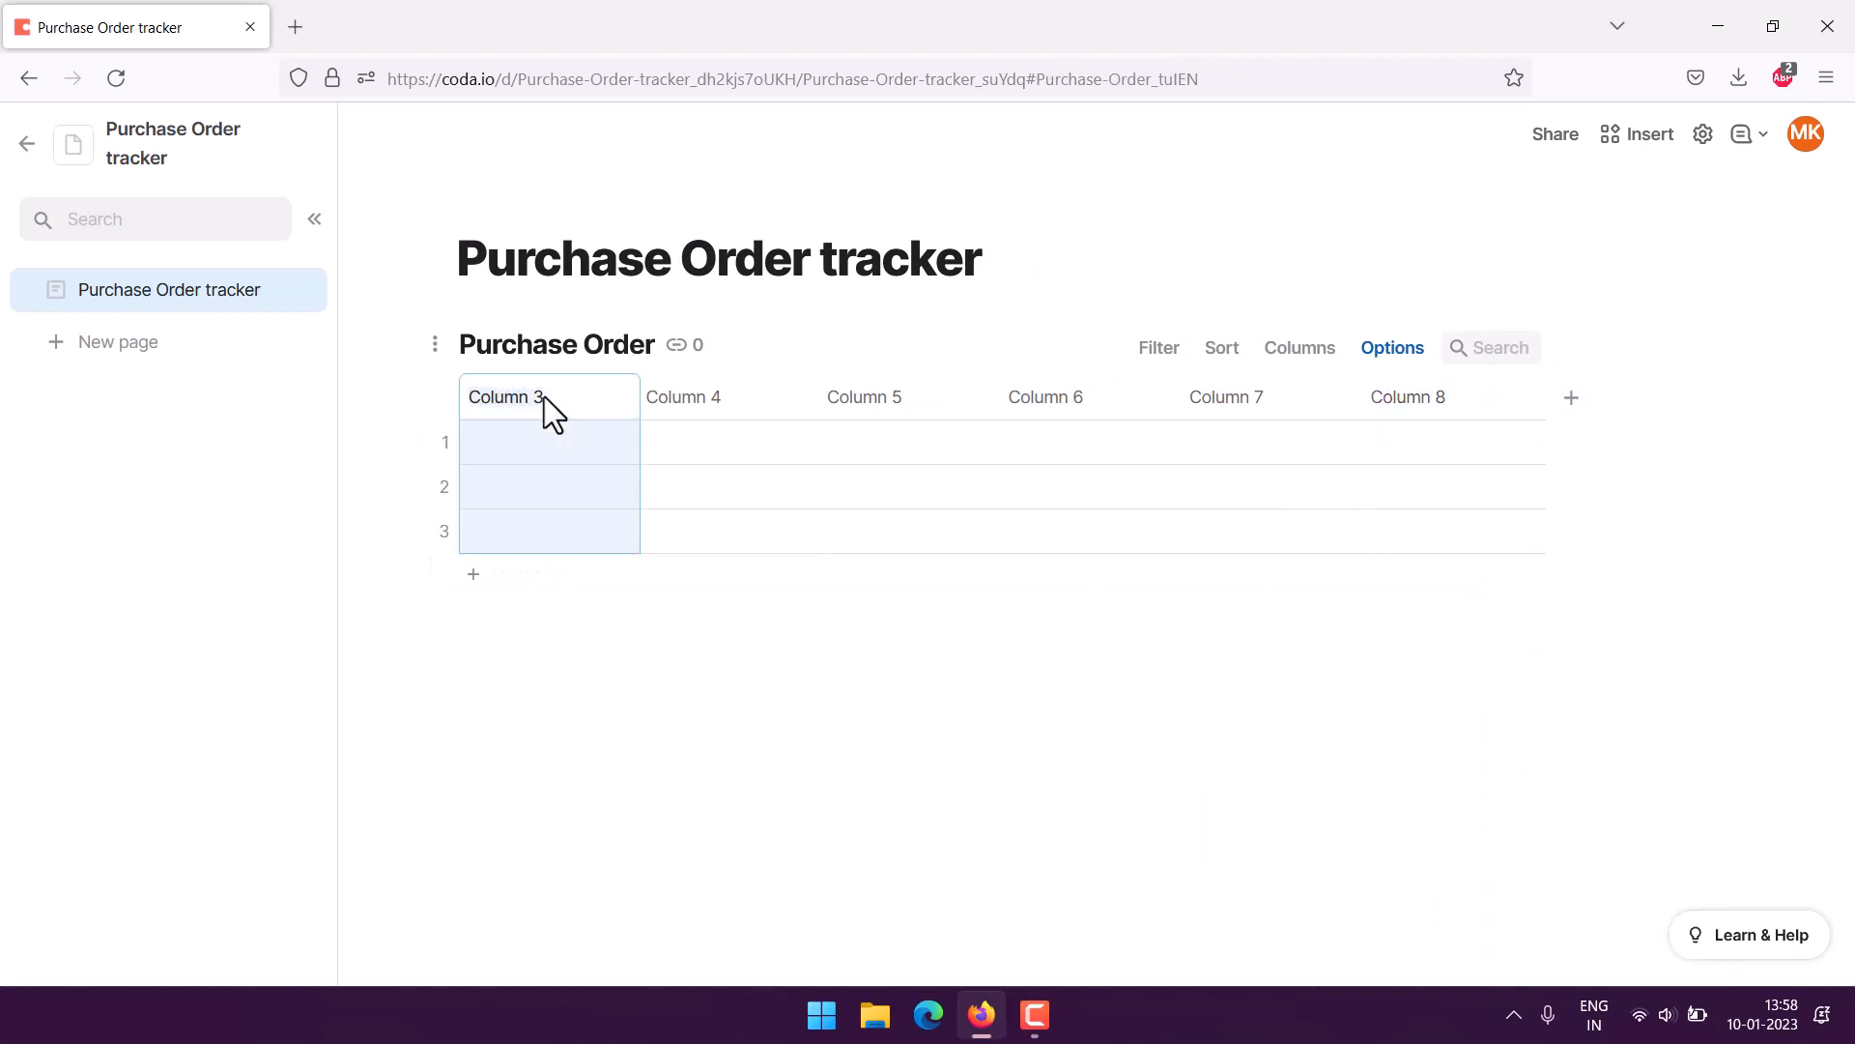
type("Item")
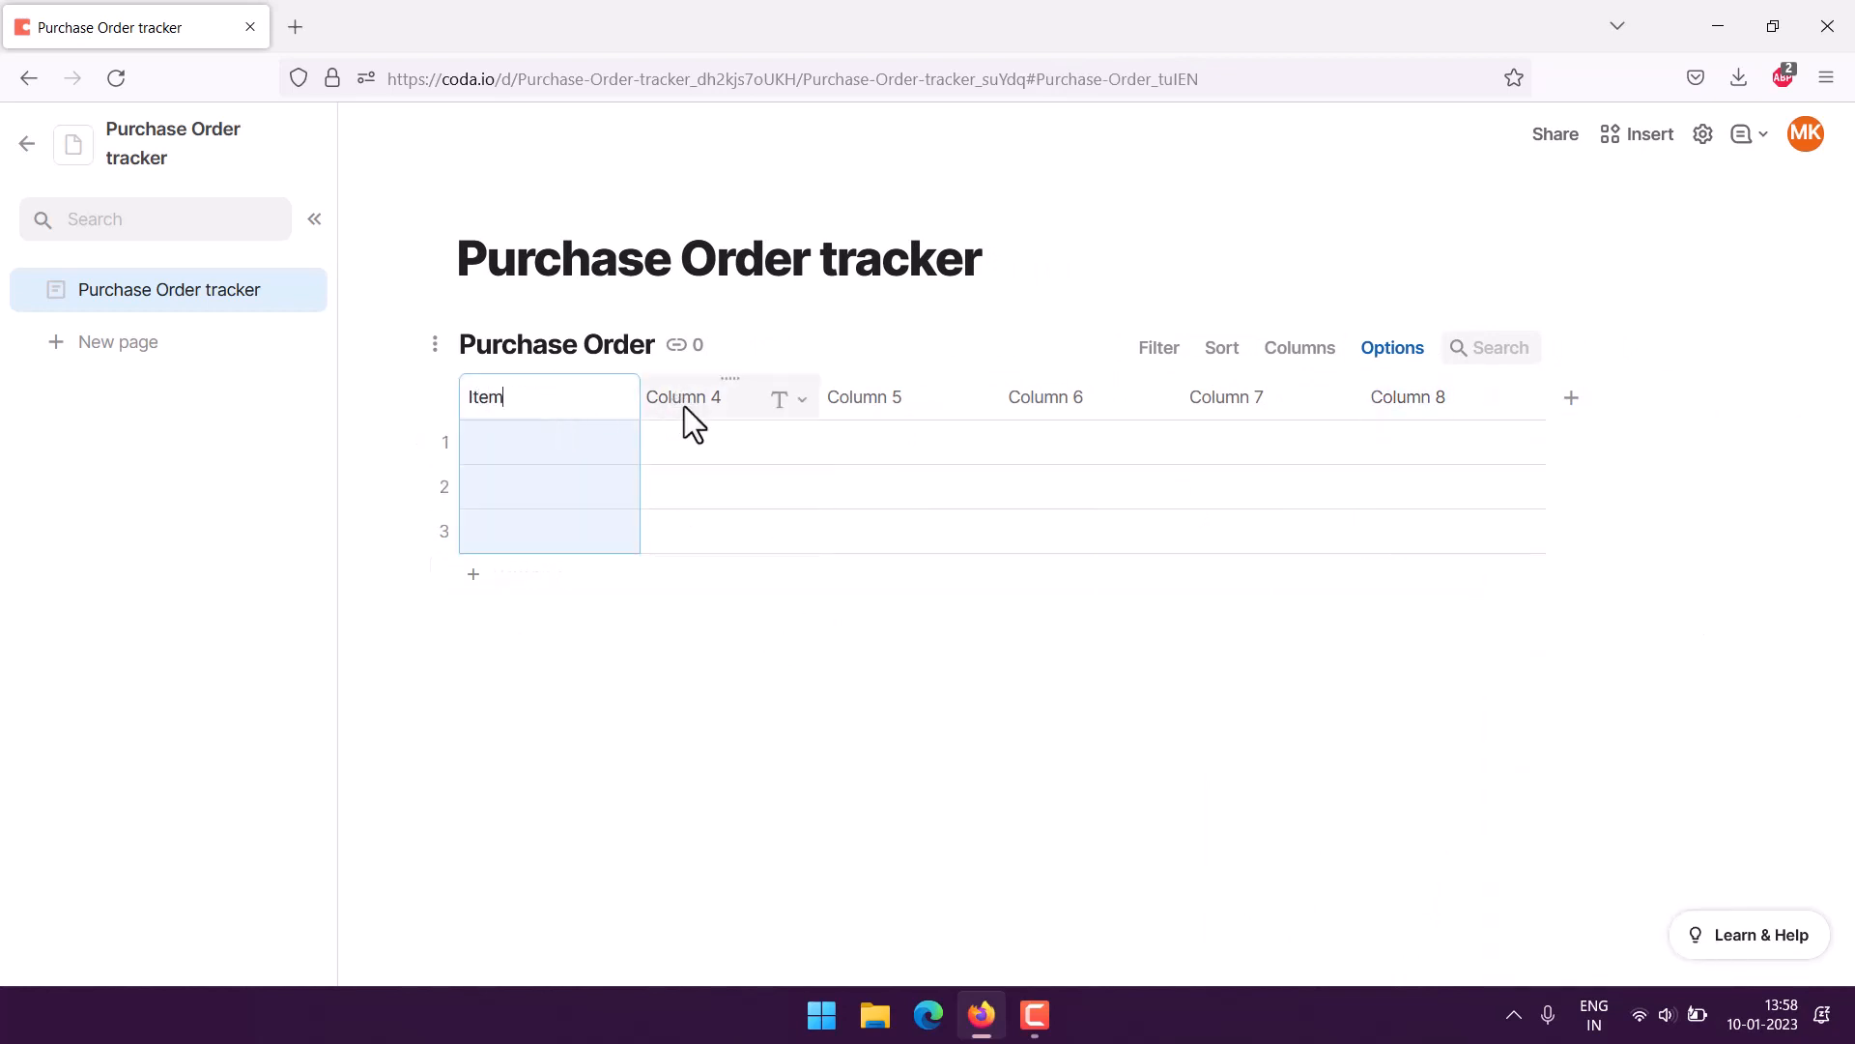
left_click(684, 406)
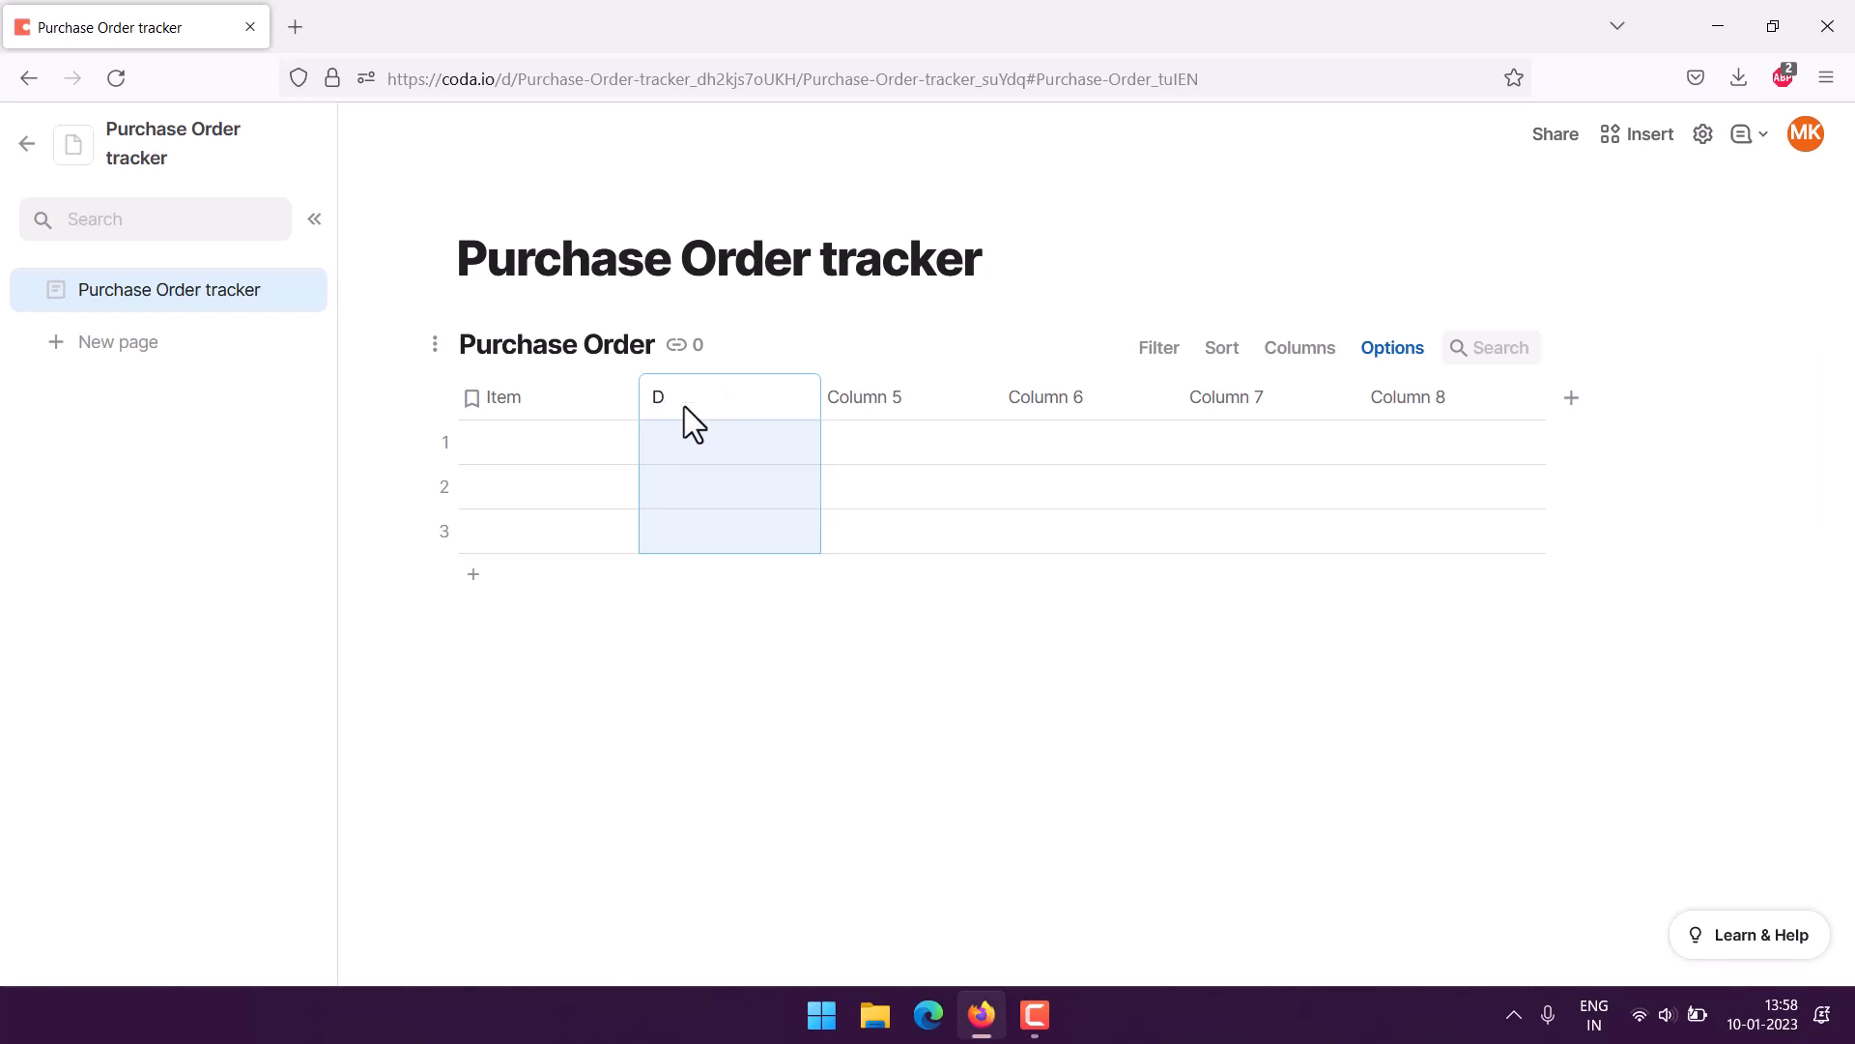
type("Description")
left_click(884, 407)
type("Quantity")
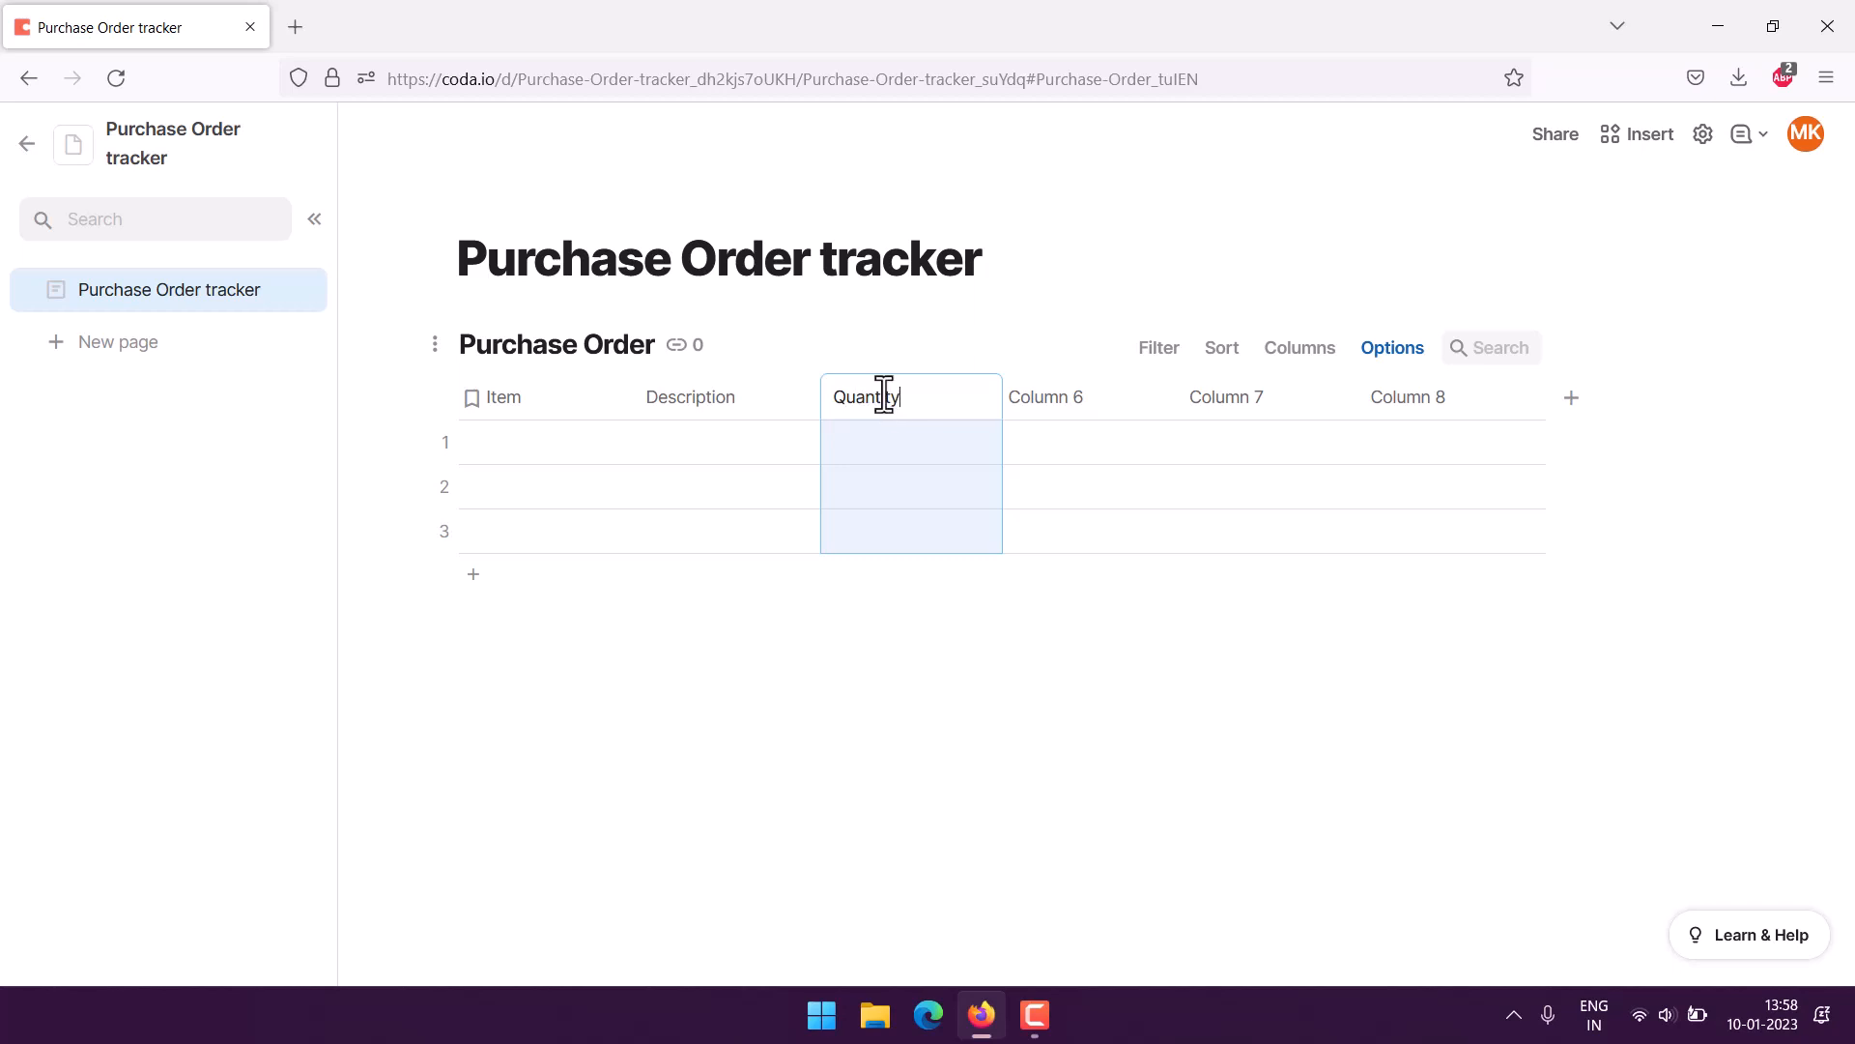
- Rename the last three table columns Unit, Price and Total
left_click(1058, 396)
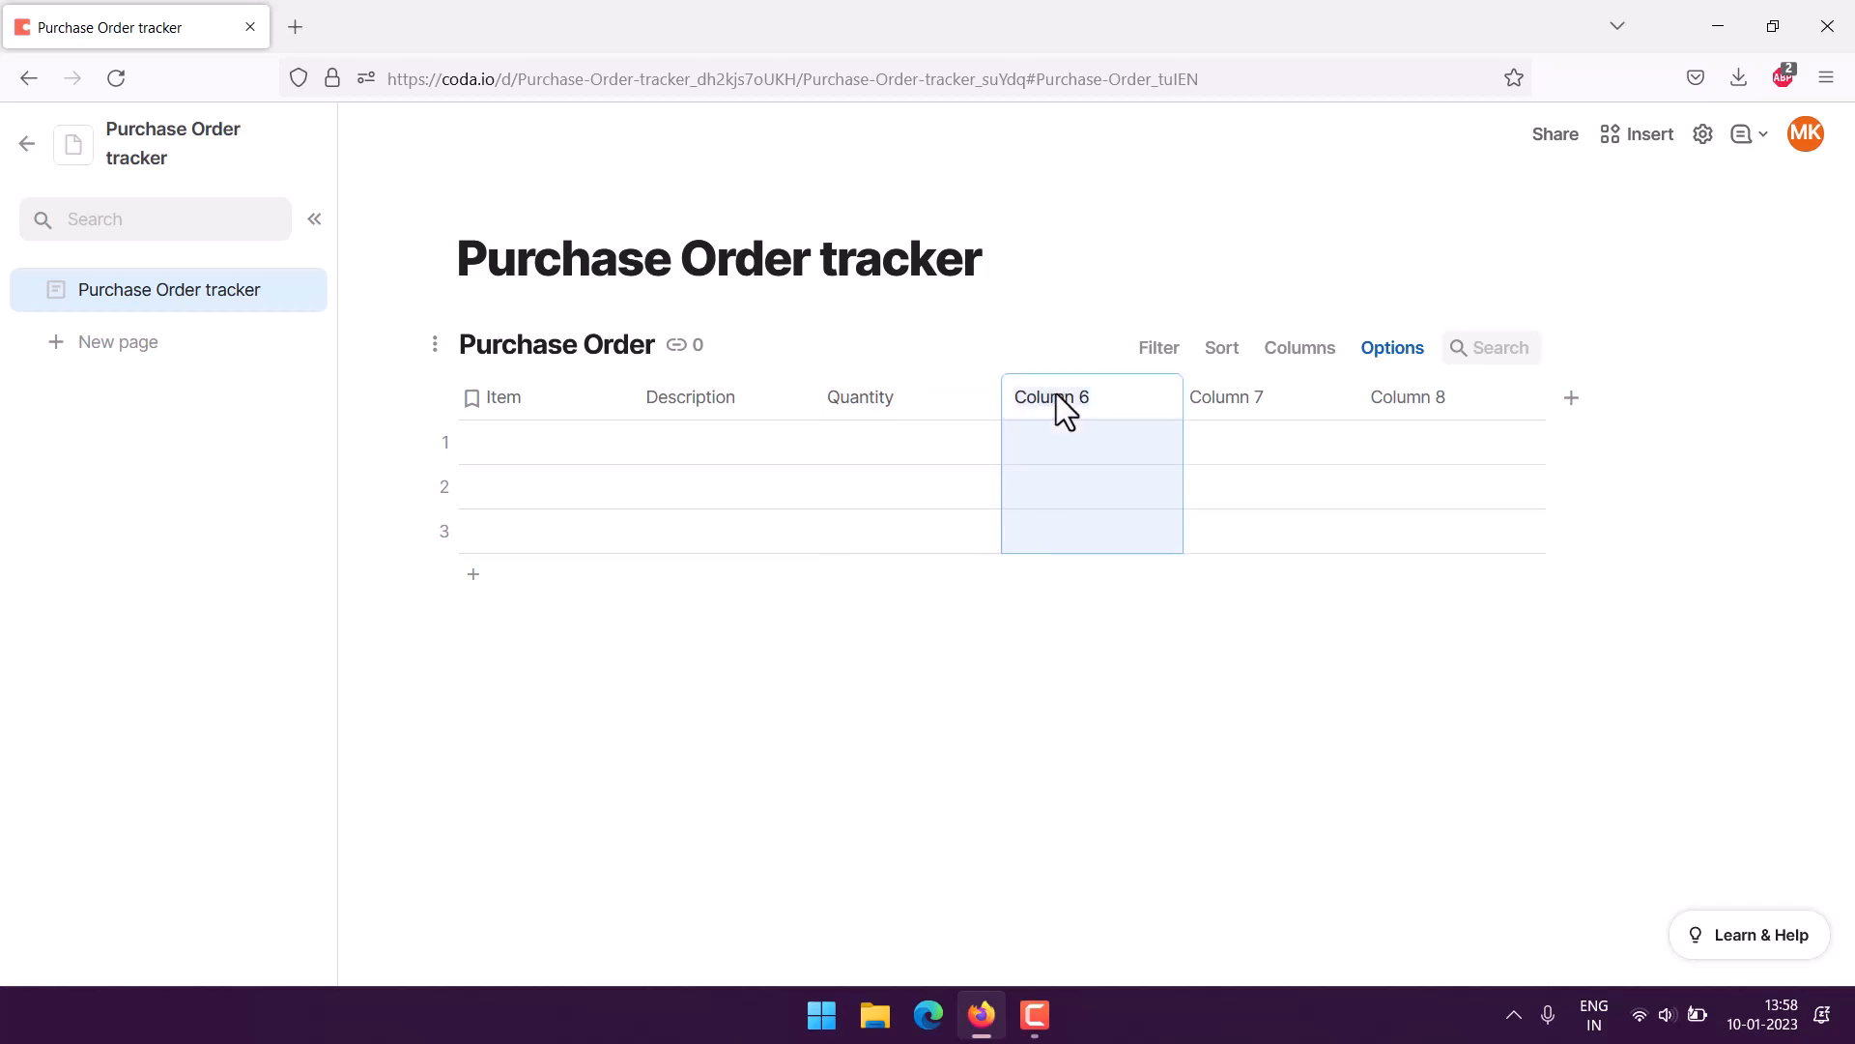
left_click(1246, 406)
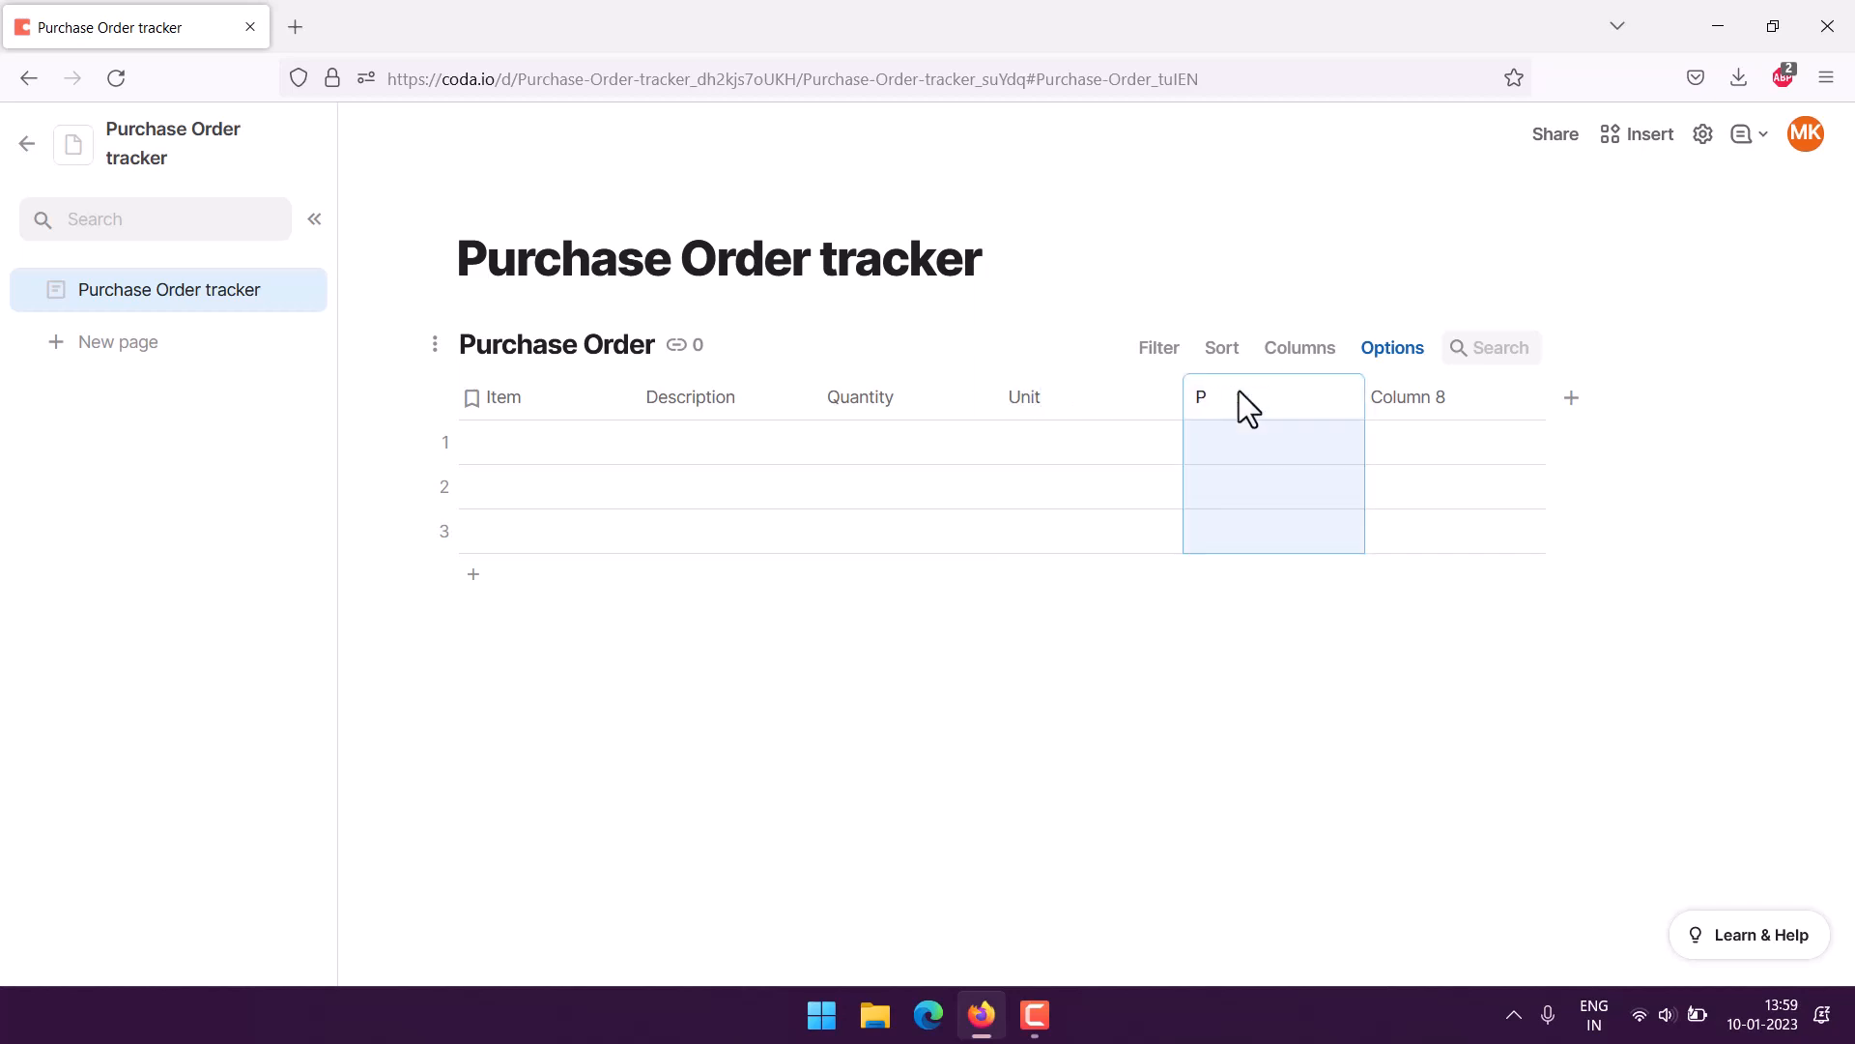
type("Price")
left_click(1419, 398)
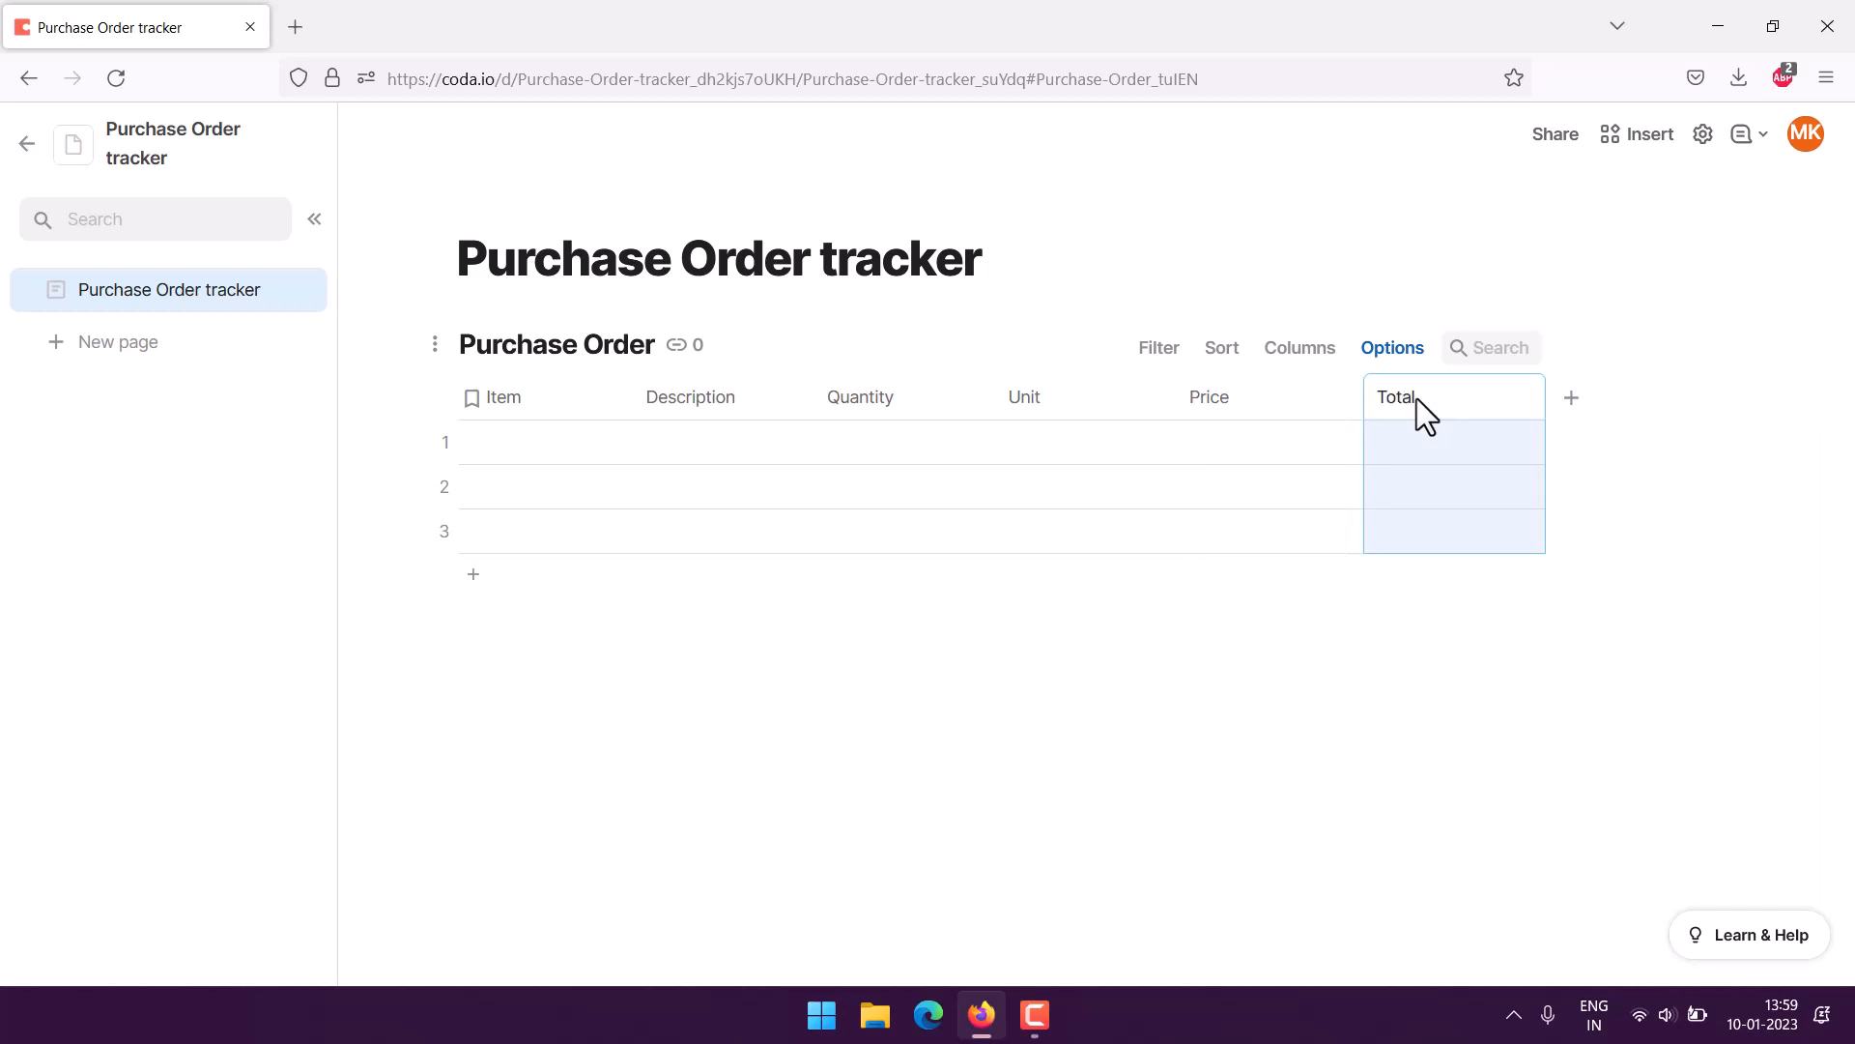
left_click(373, 398)
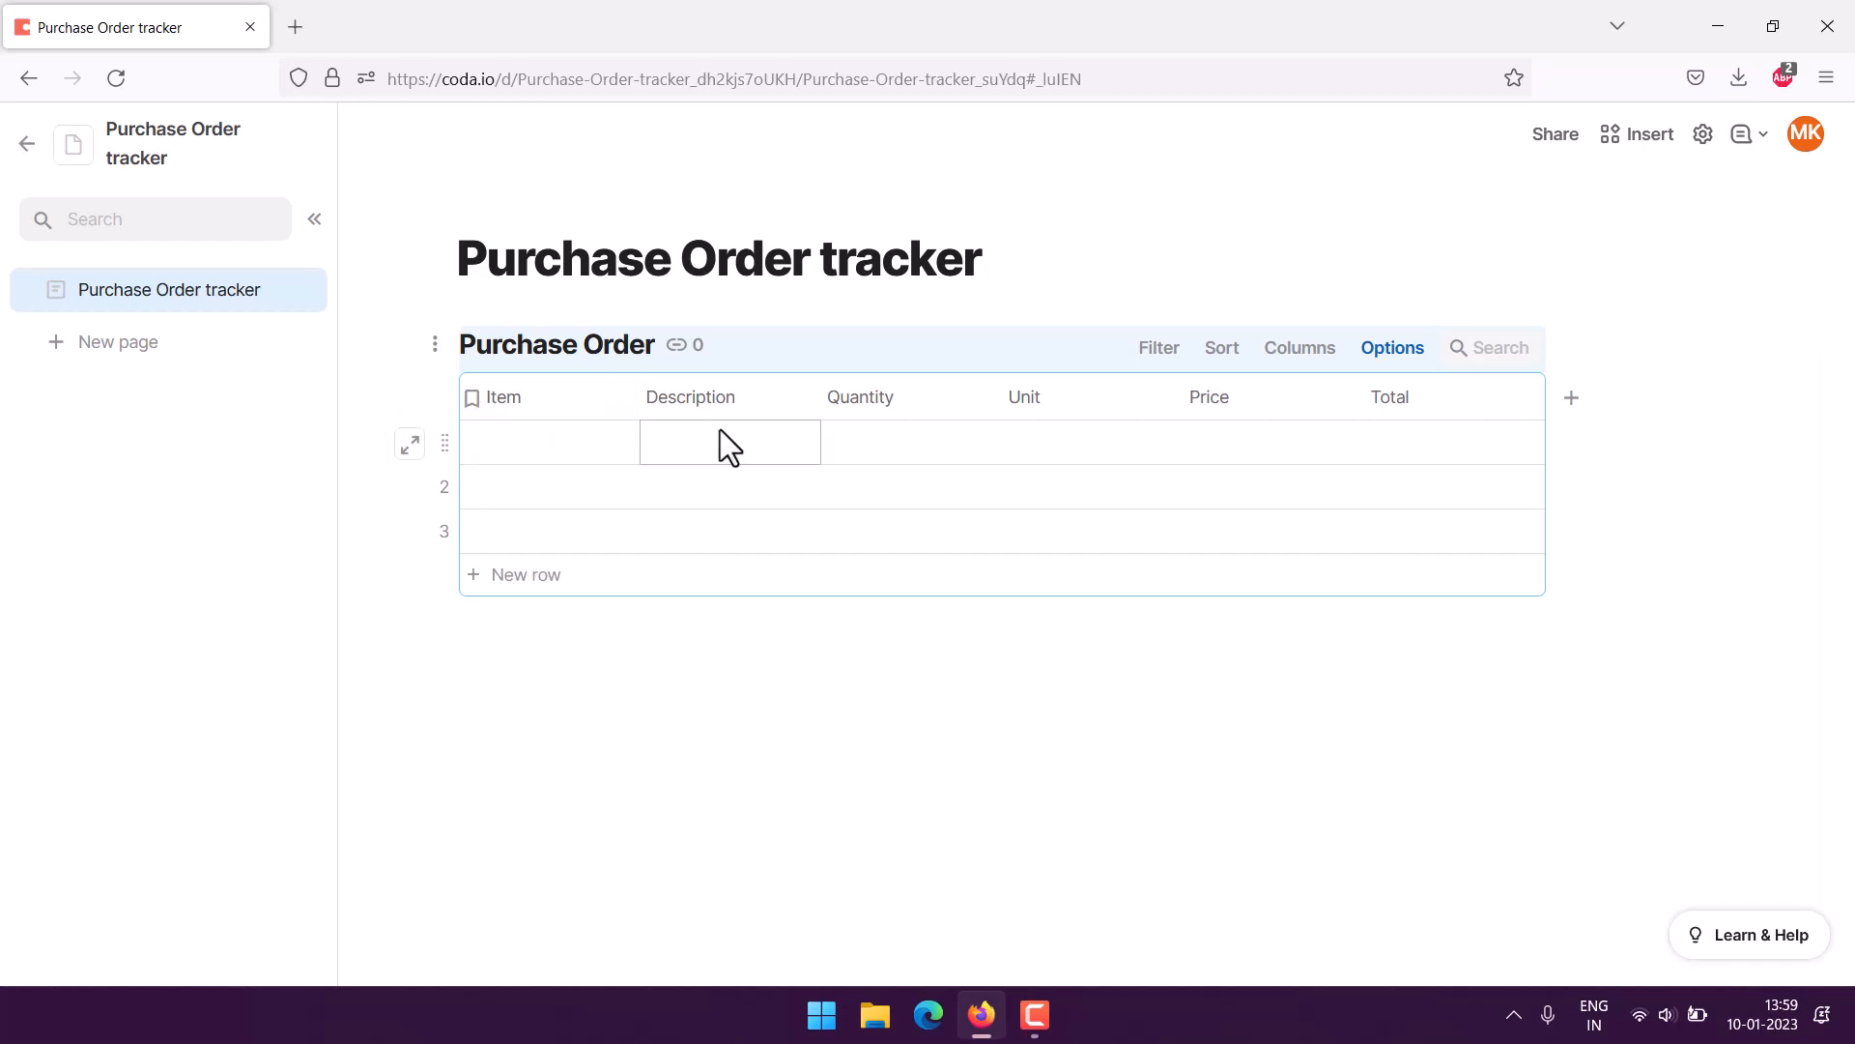
- Change the Quantity column's type to Number
left_click(894, 404)
left_click(986, 402)
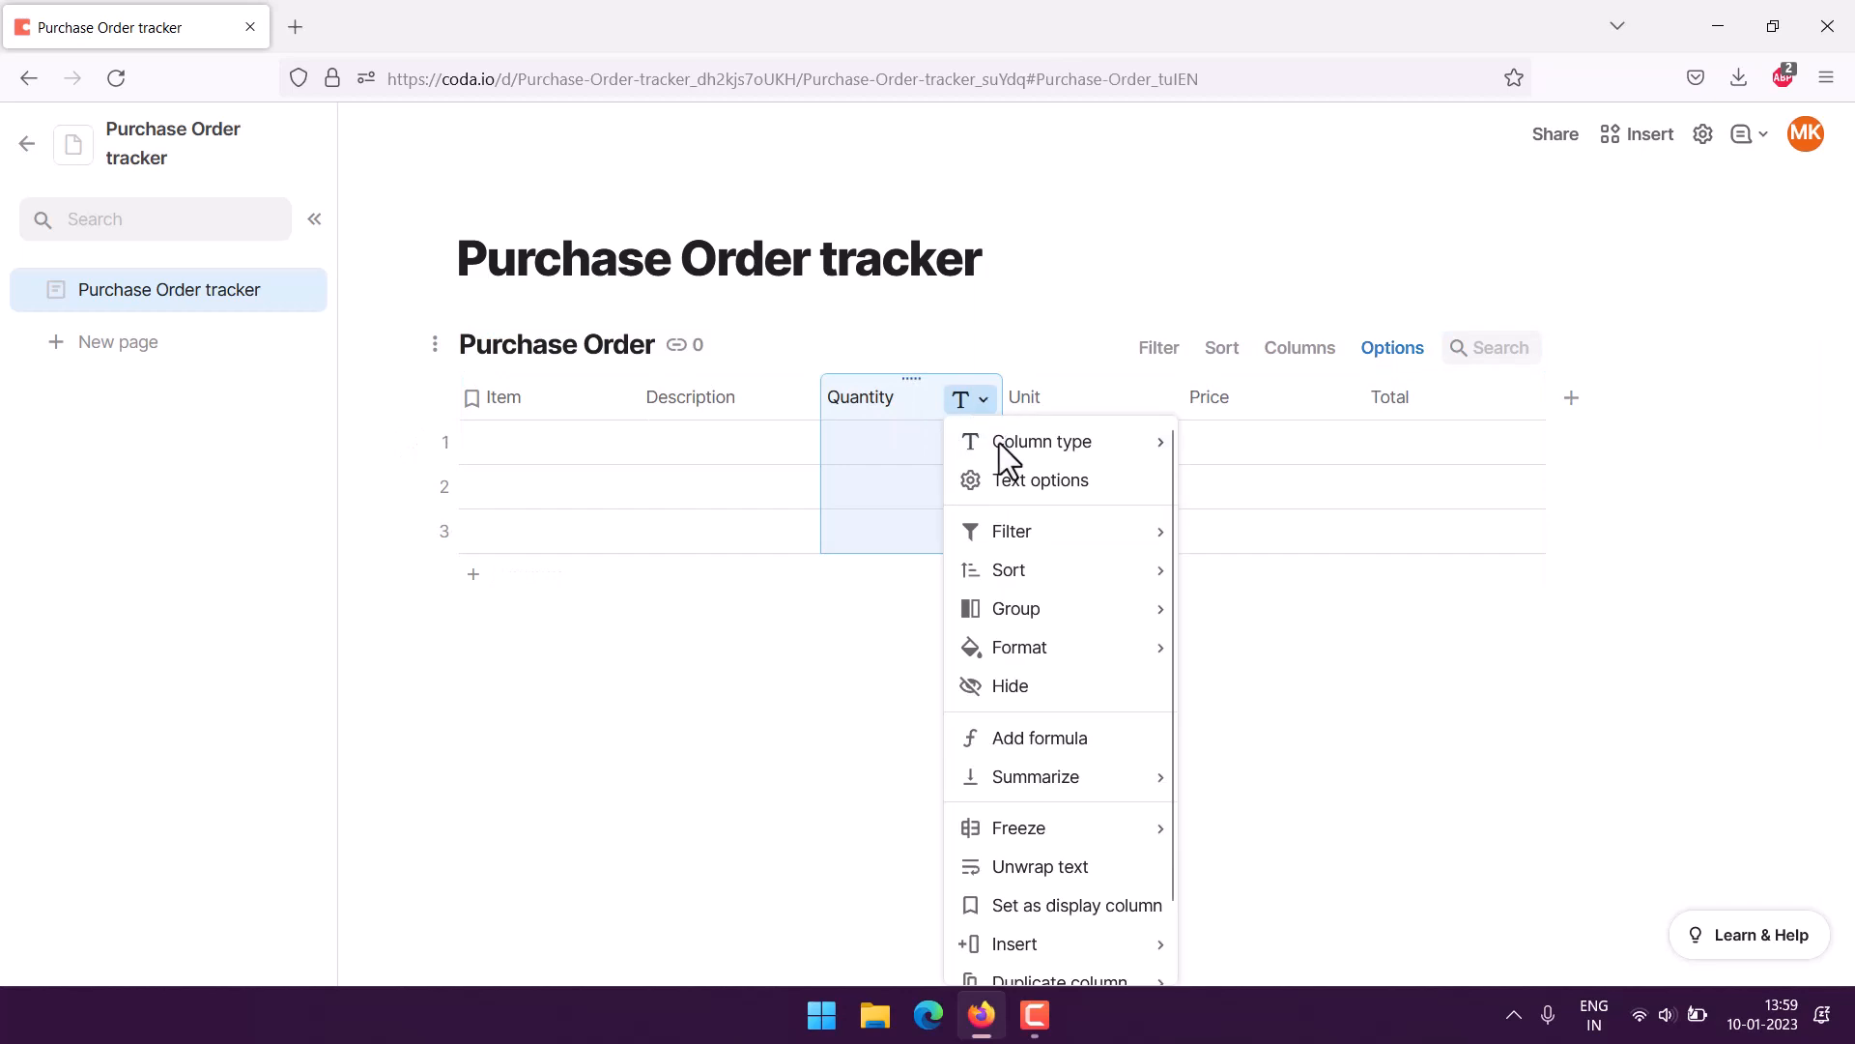
mouse_move(961, 446)
mouse_move(1267, 663)
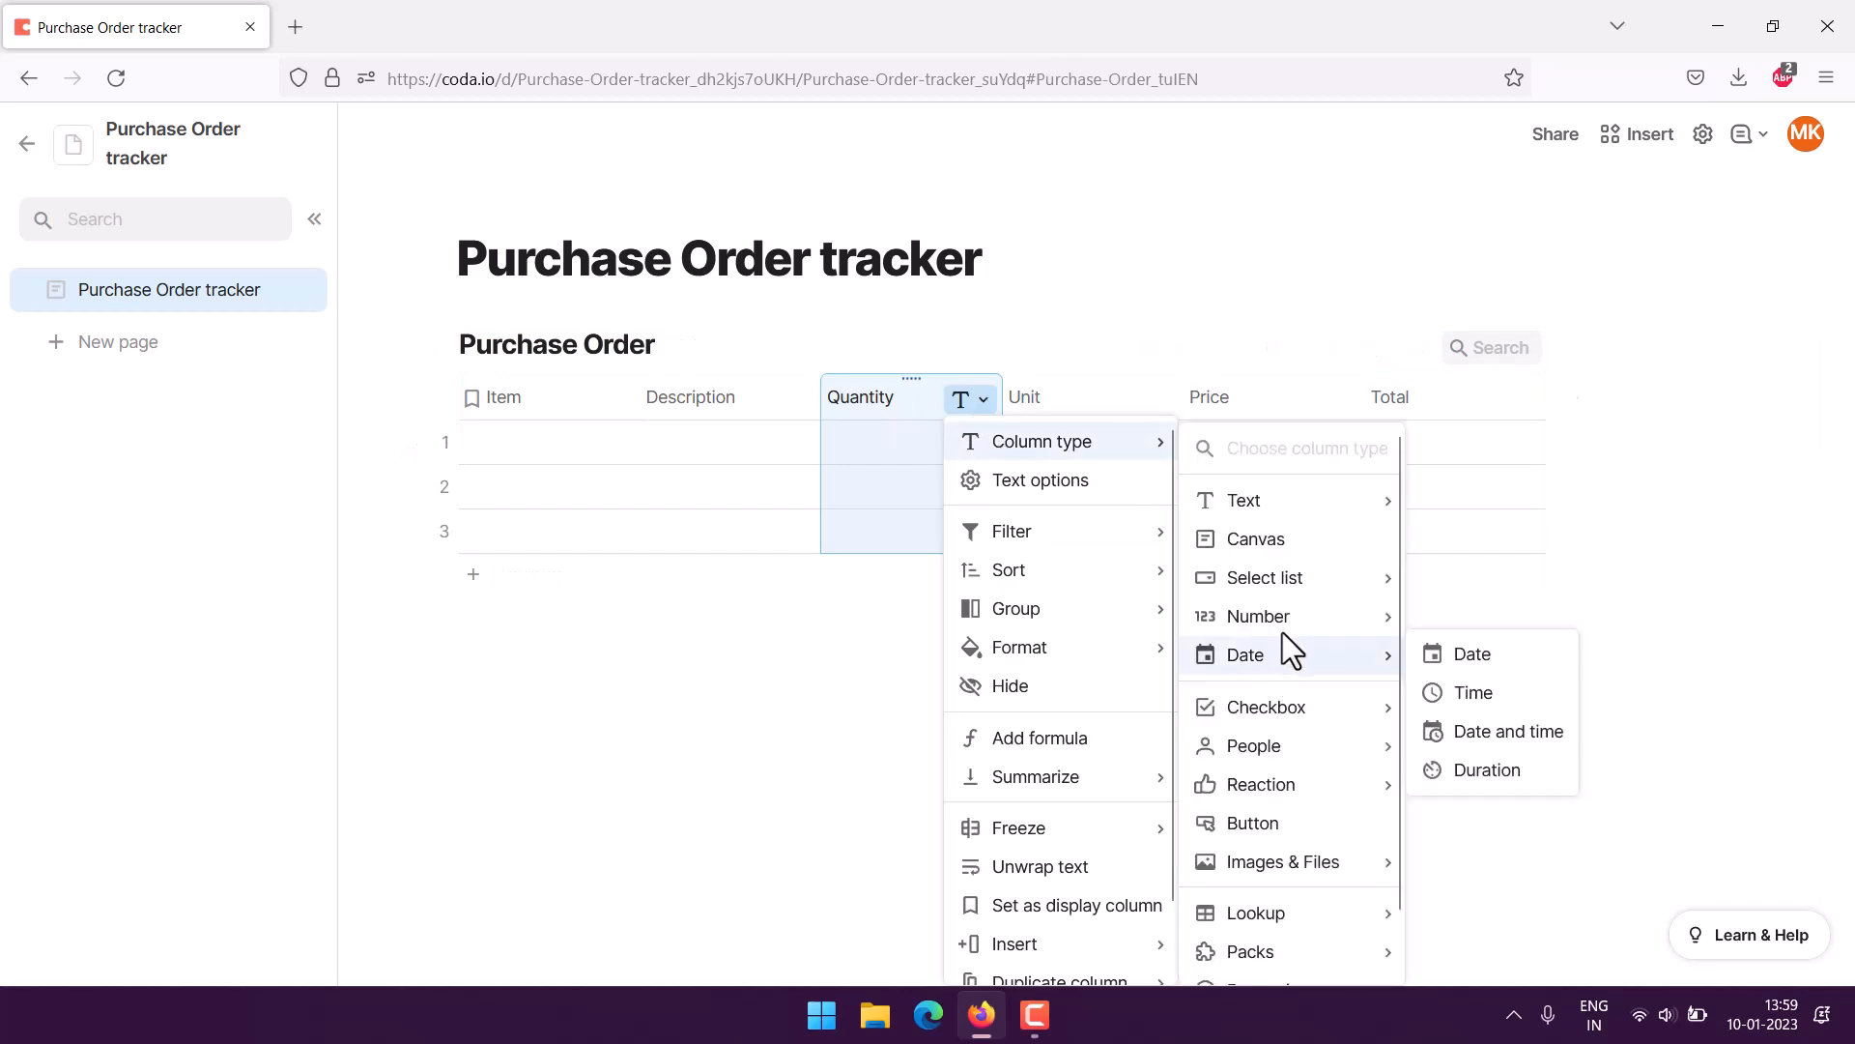
mouse_move(1289, 622)
left_click(1469, 618)
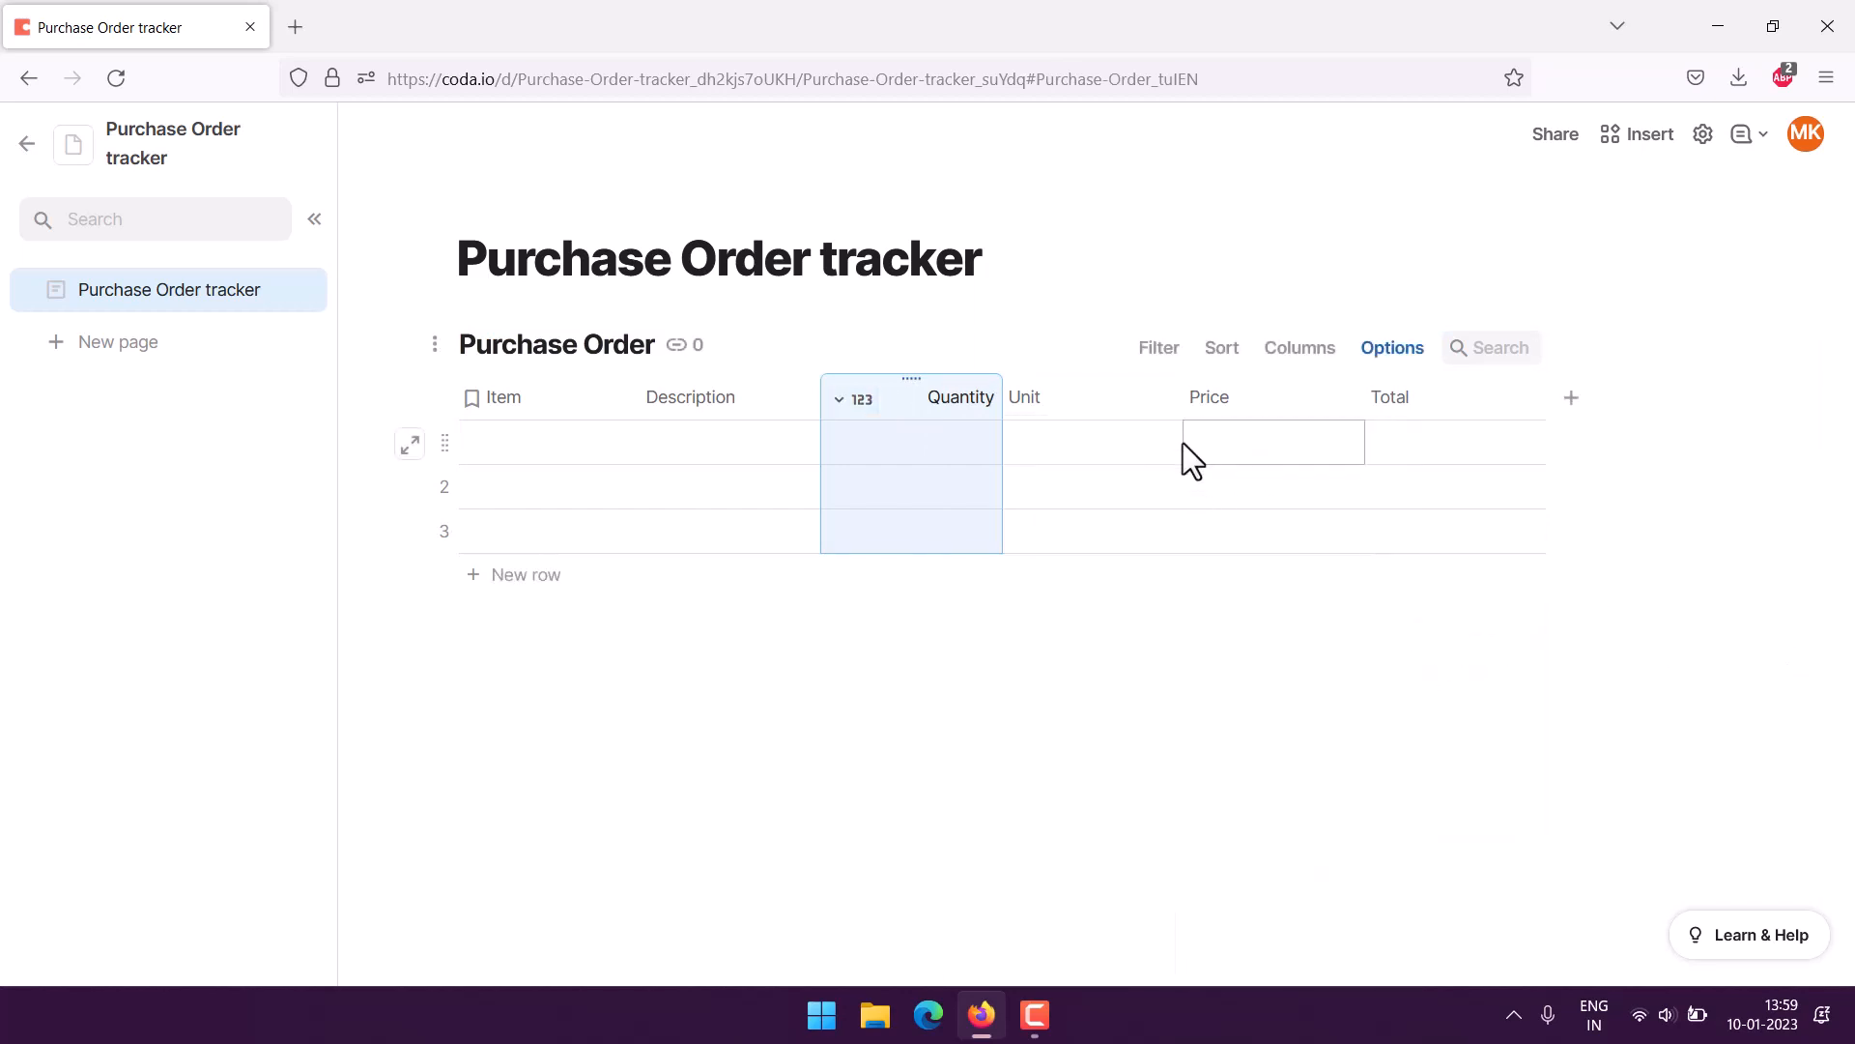
- Change the Unit column's type to Number
left_click(1119, 399)
left_click(1169, 401)
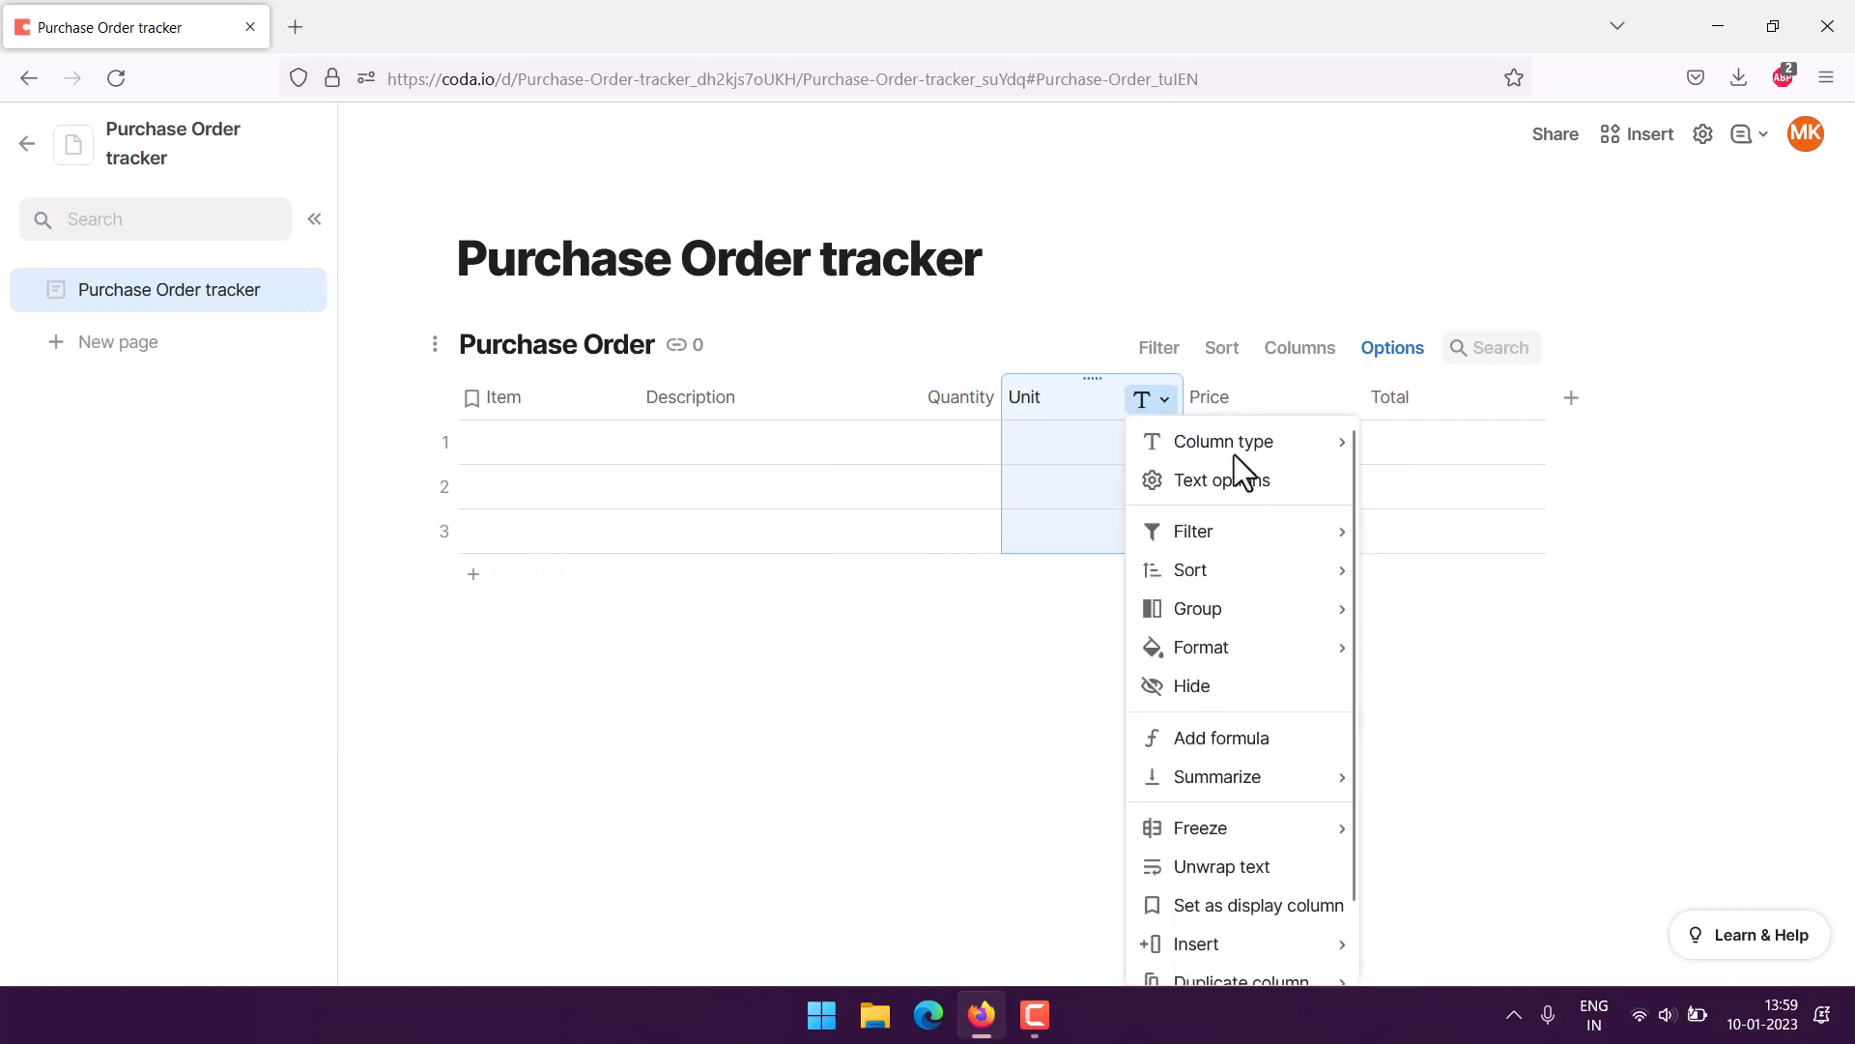
mouse_move(1252, 449)
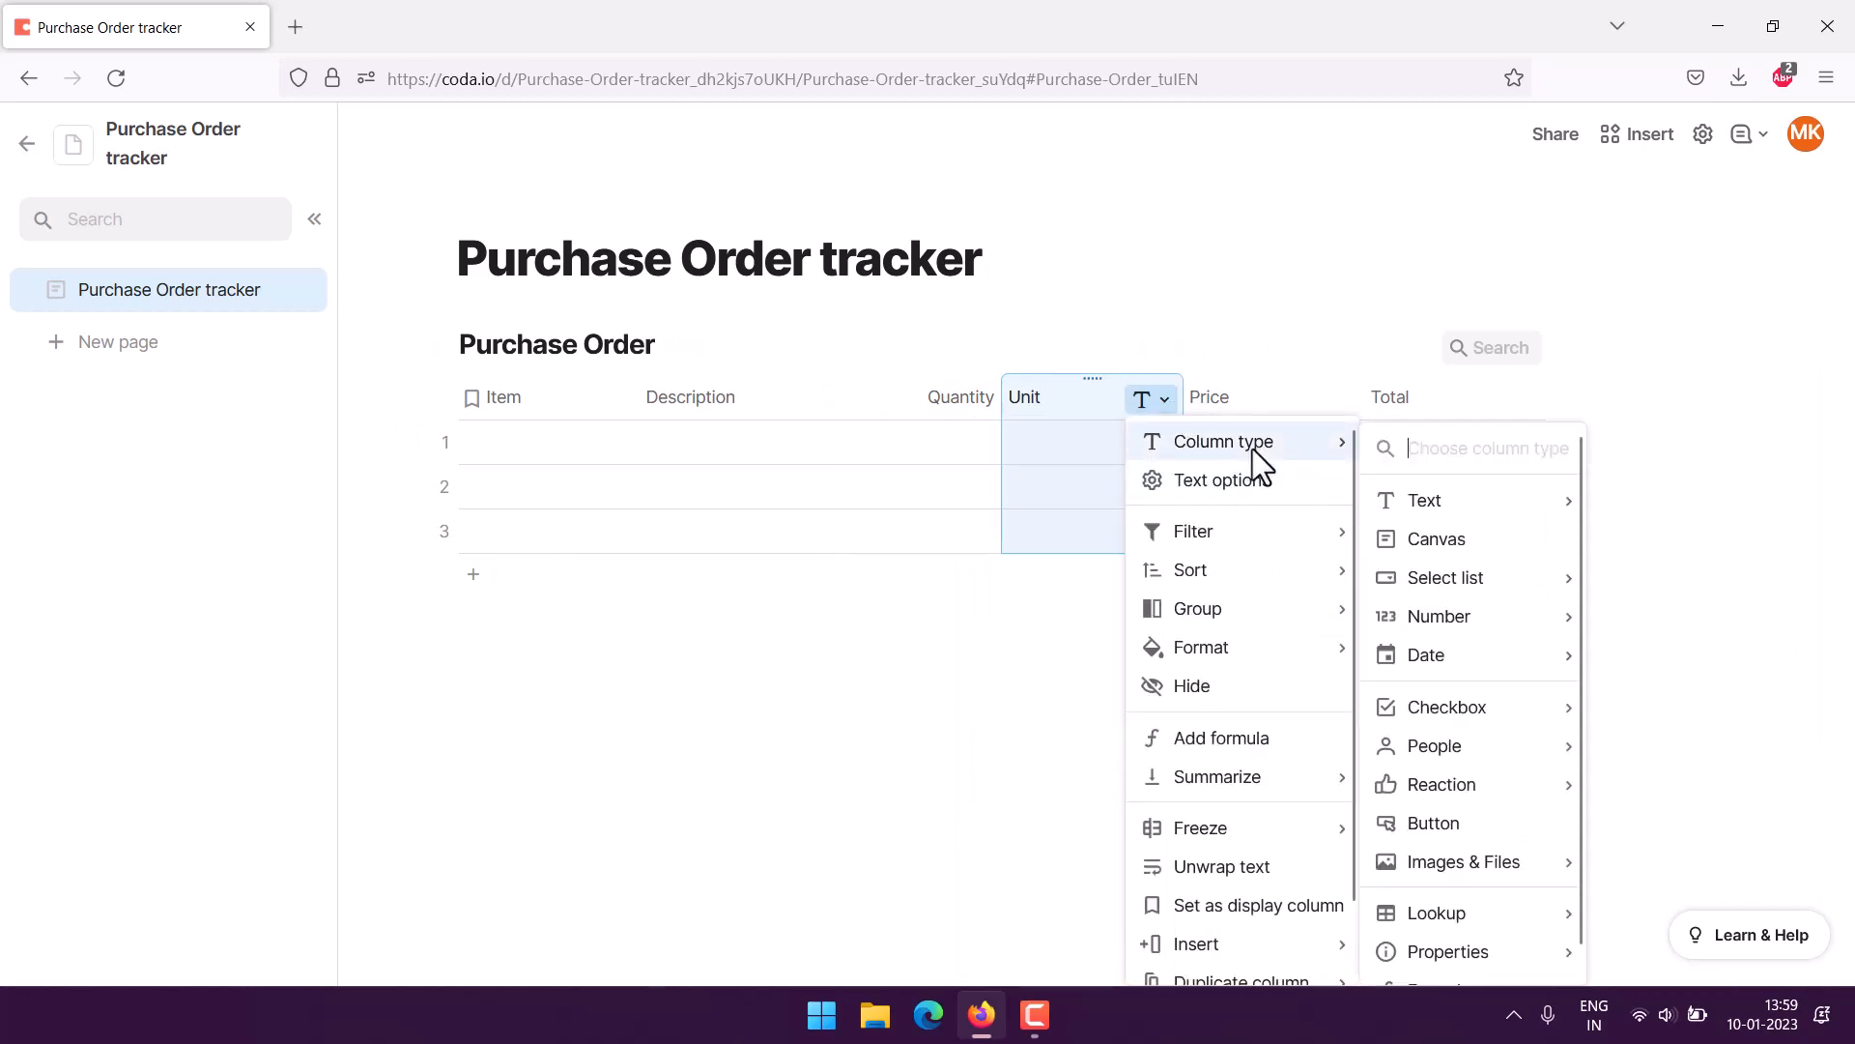
mouse_move(1450, 633)
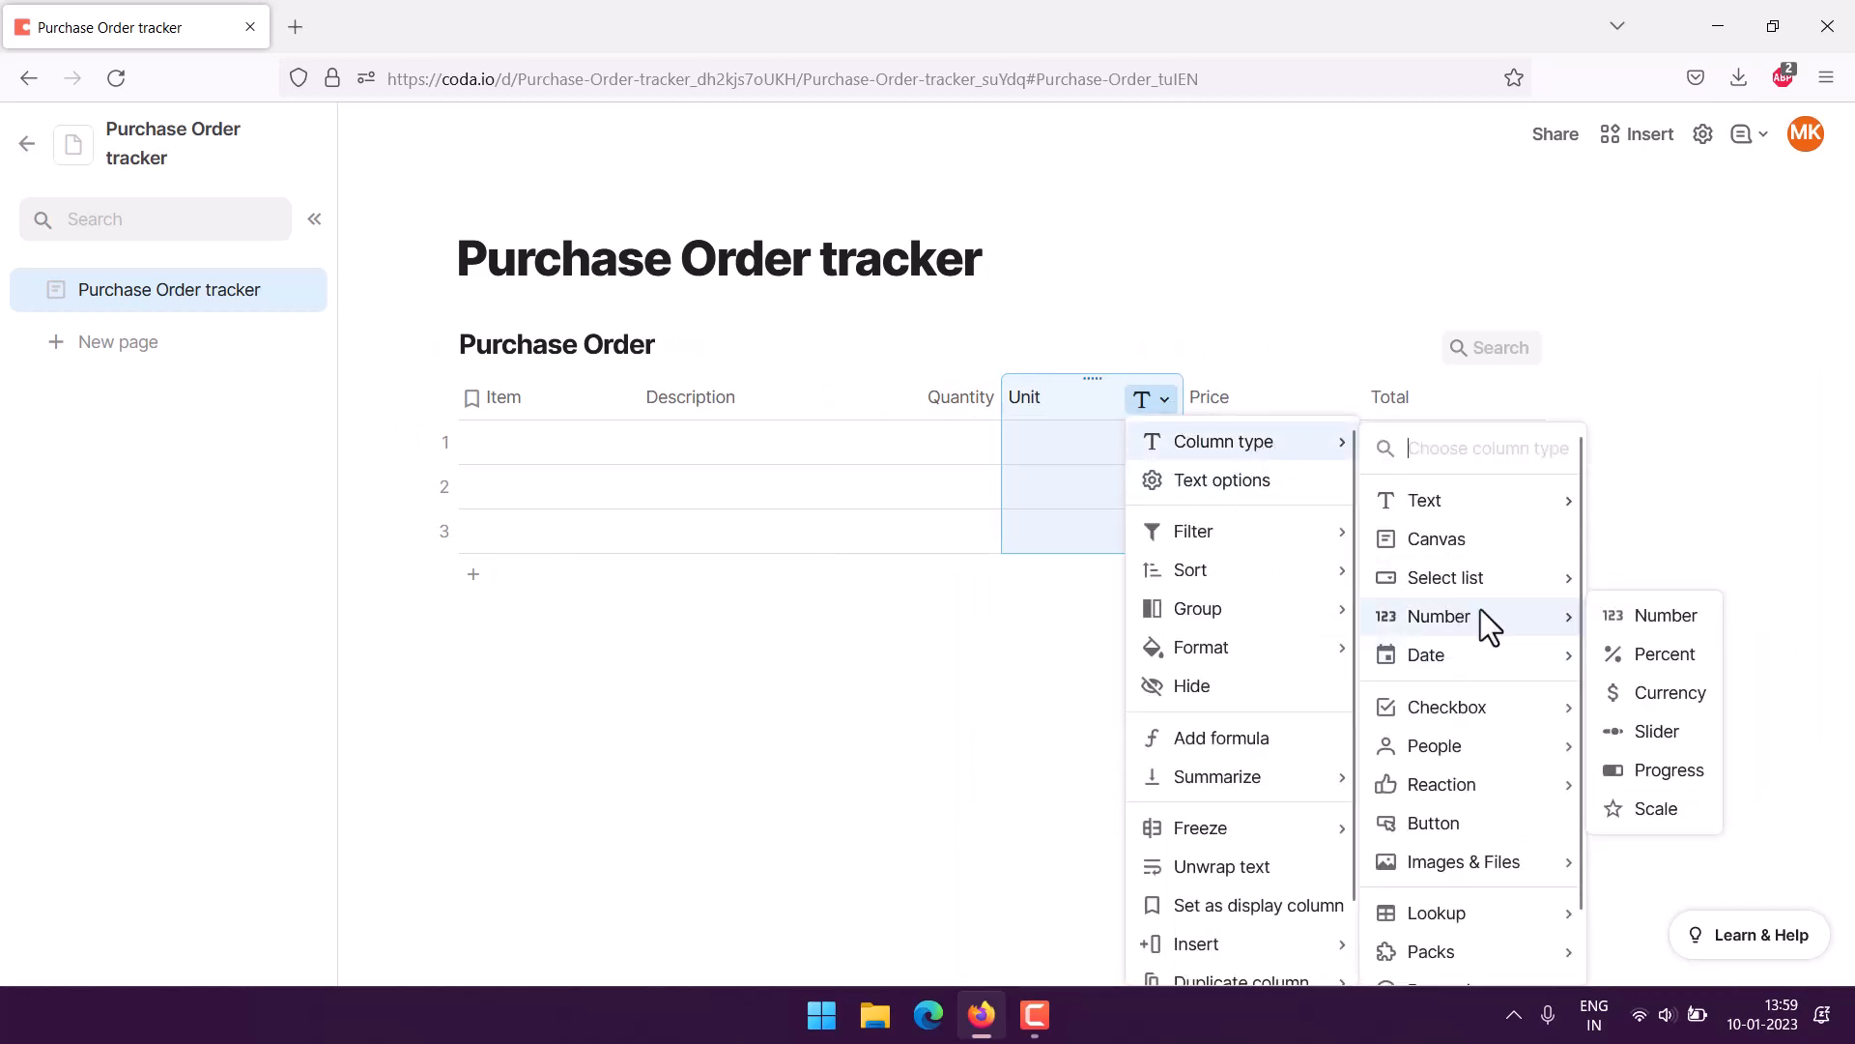
left_click(1687, 619)
- Change the Price column's type to Number
left_click(1338, 399)
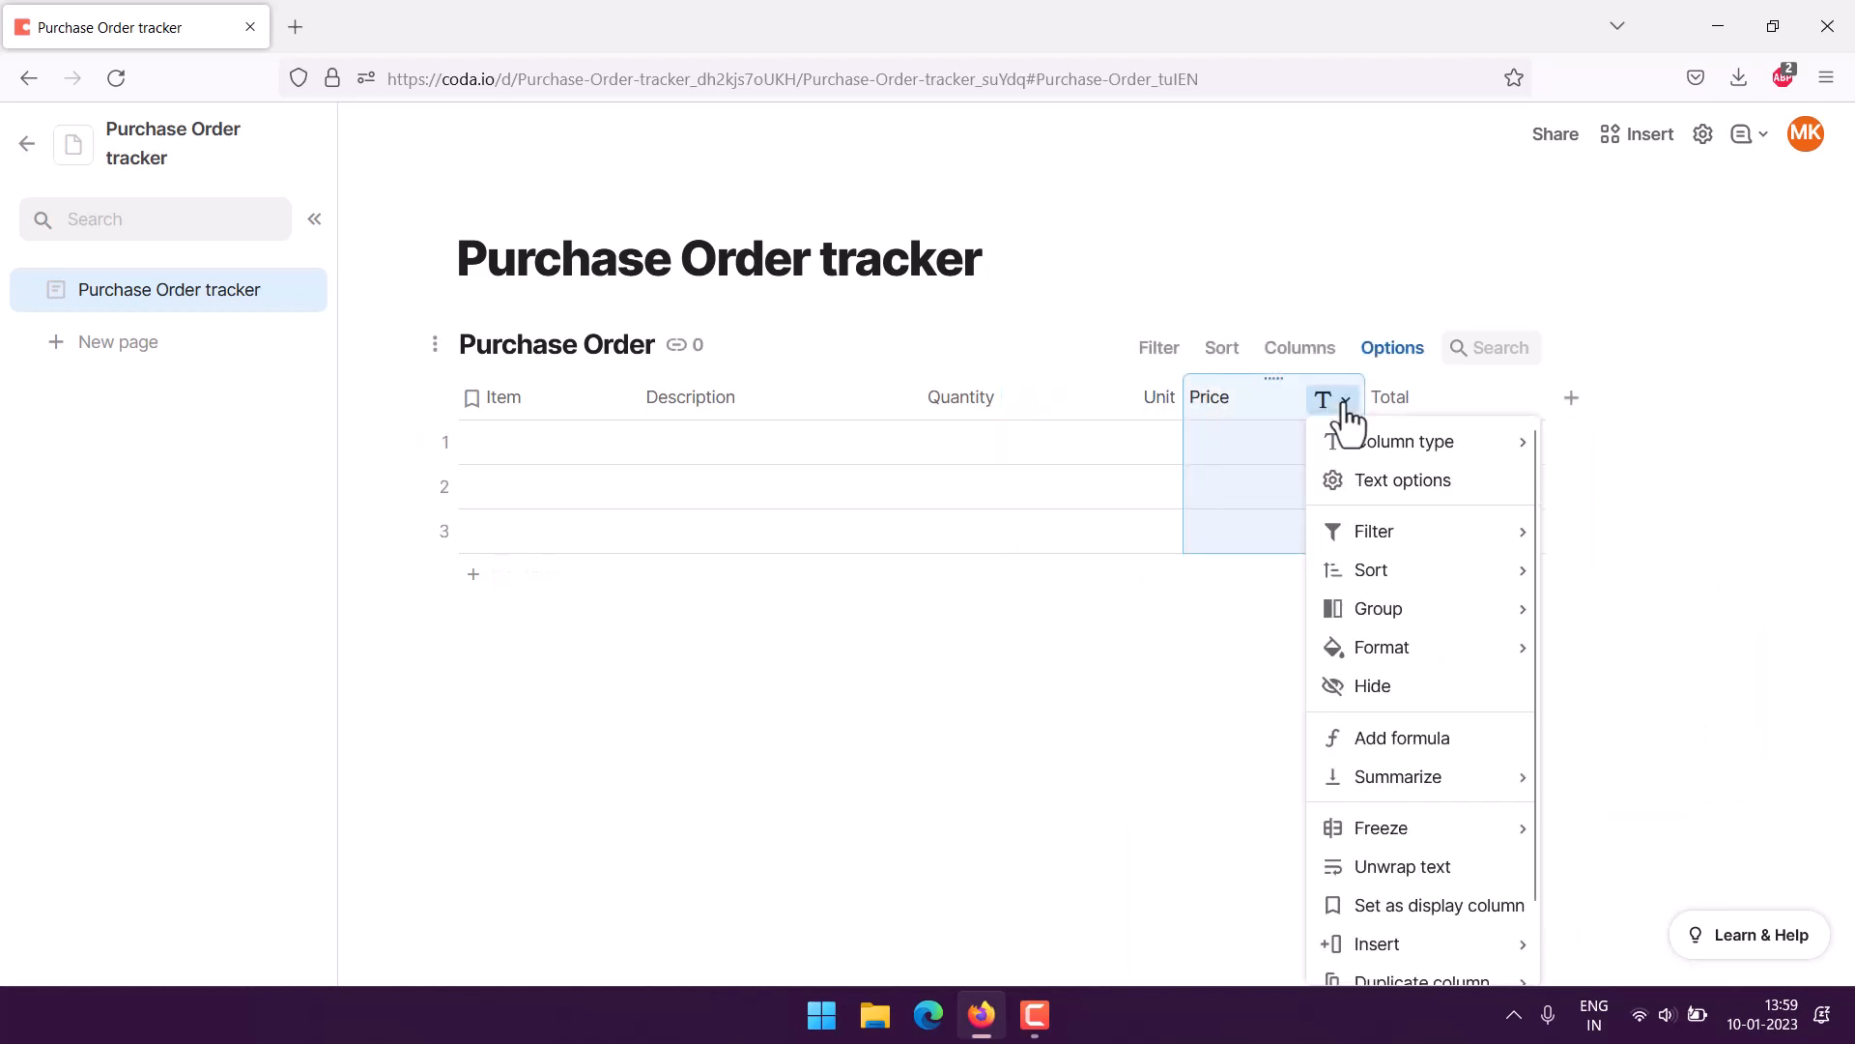
mouse_move(1386, 438)
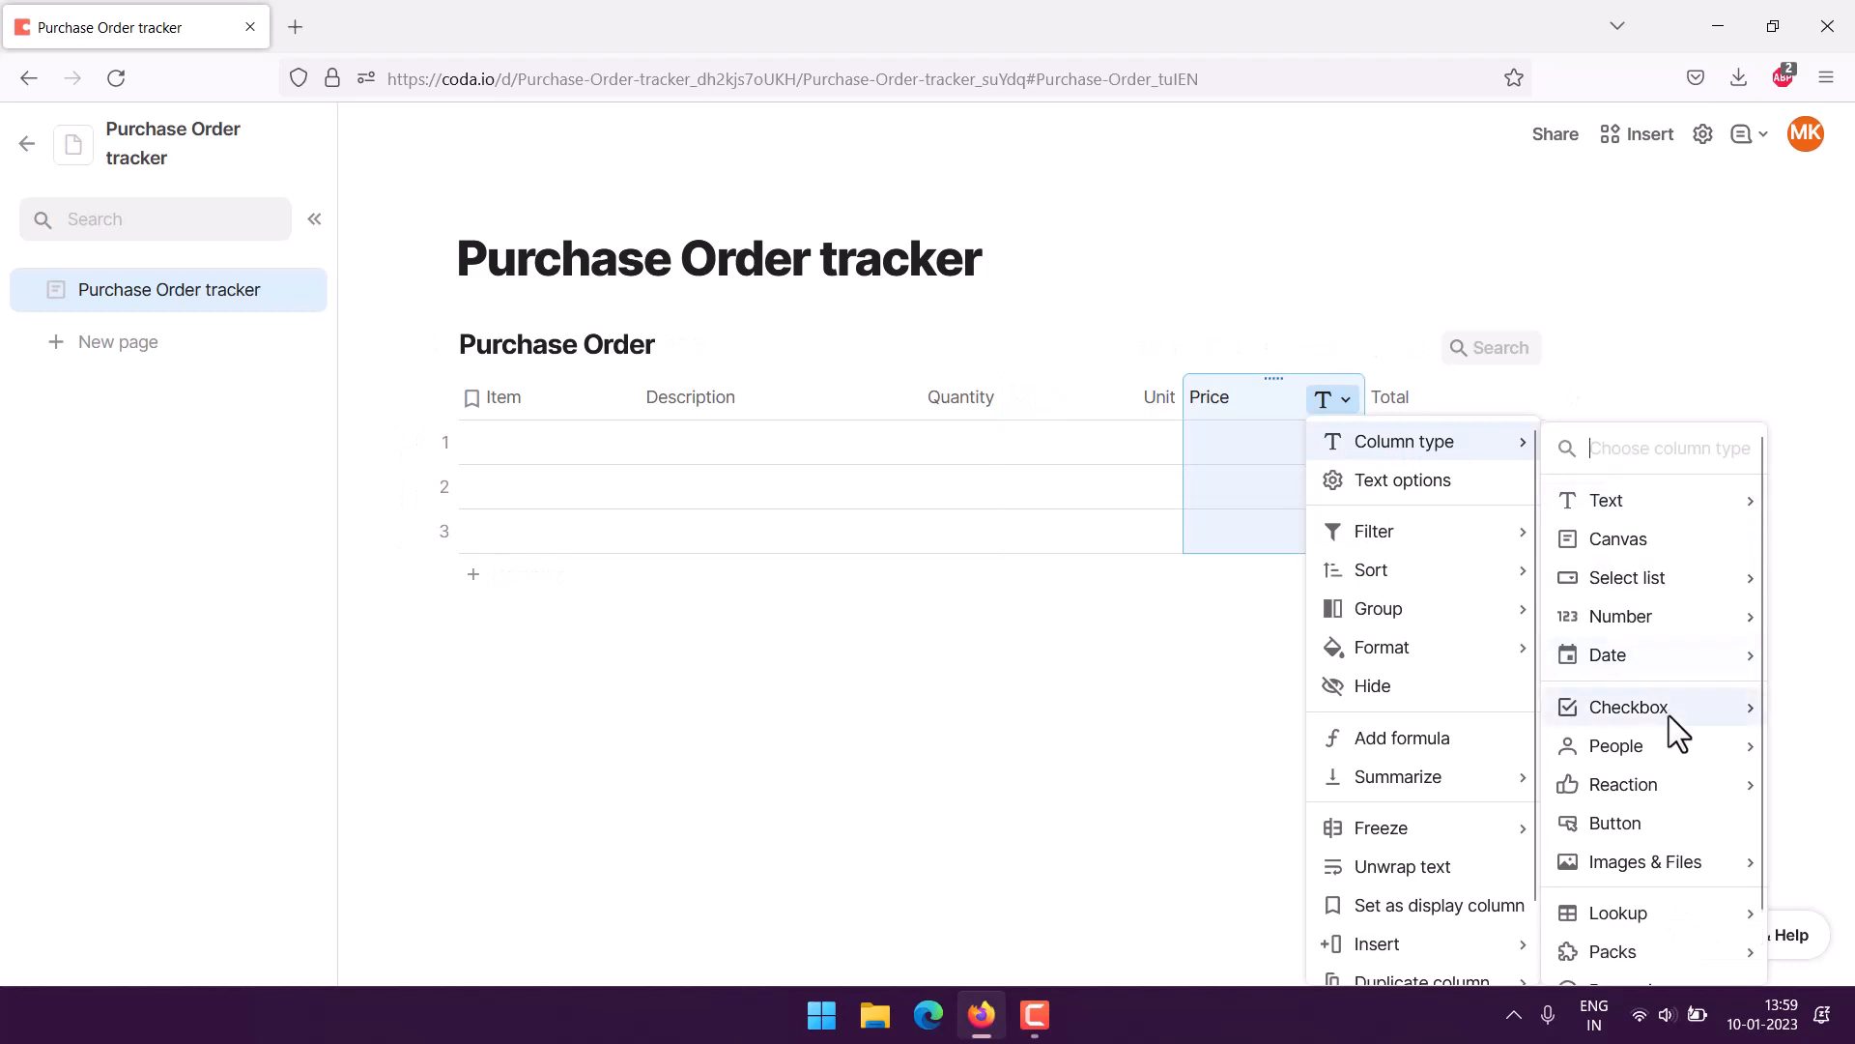
mouse_move(1642, 616)
left_click(1484, 617)
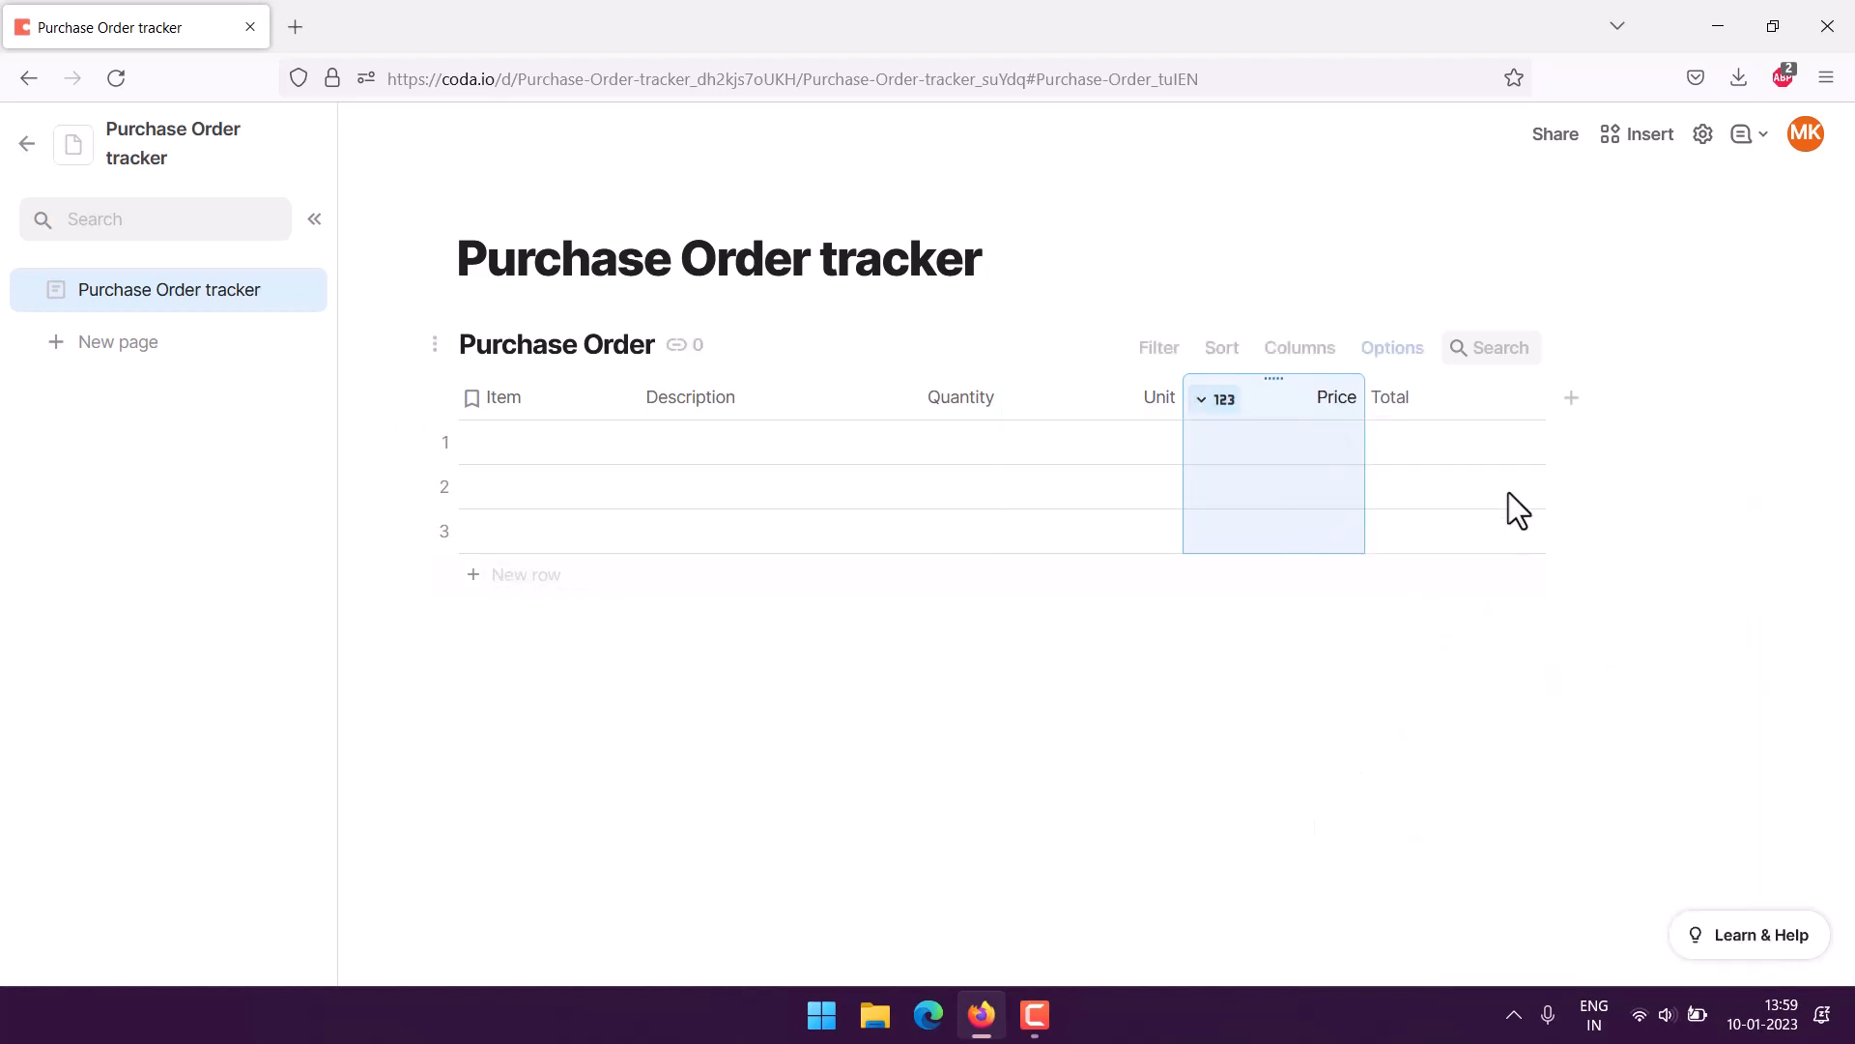
- Change the Total column's type to Number
left_click(1522, 404)
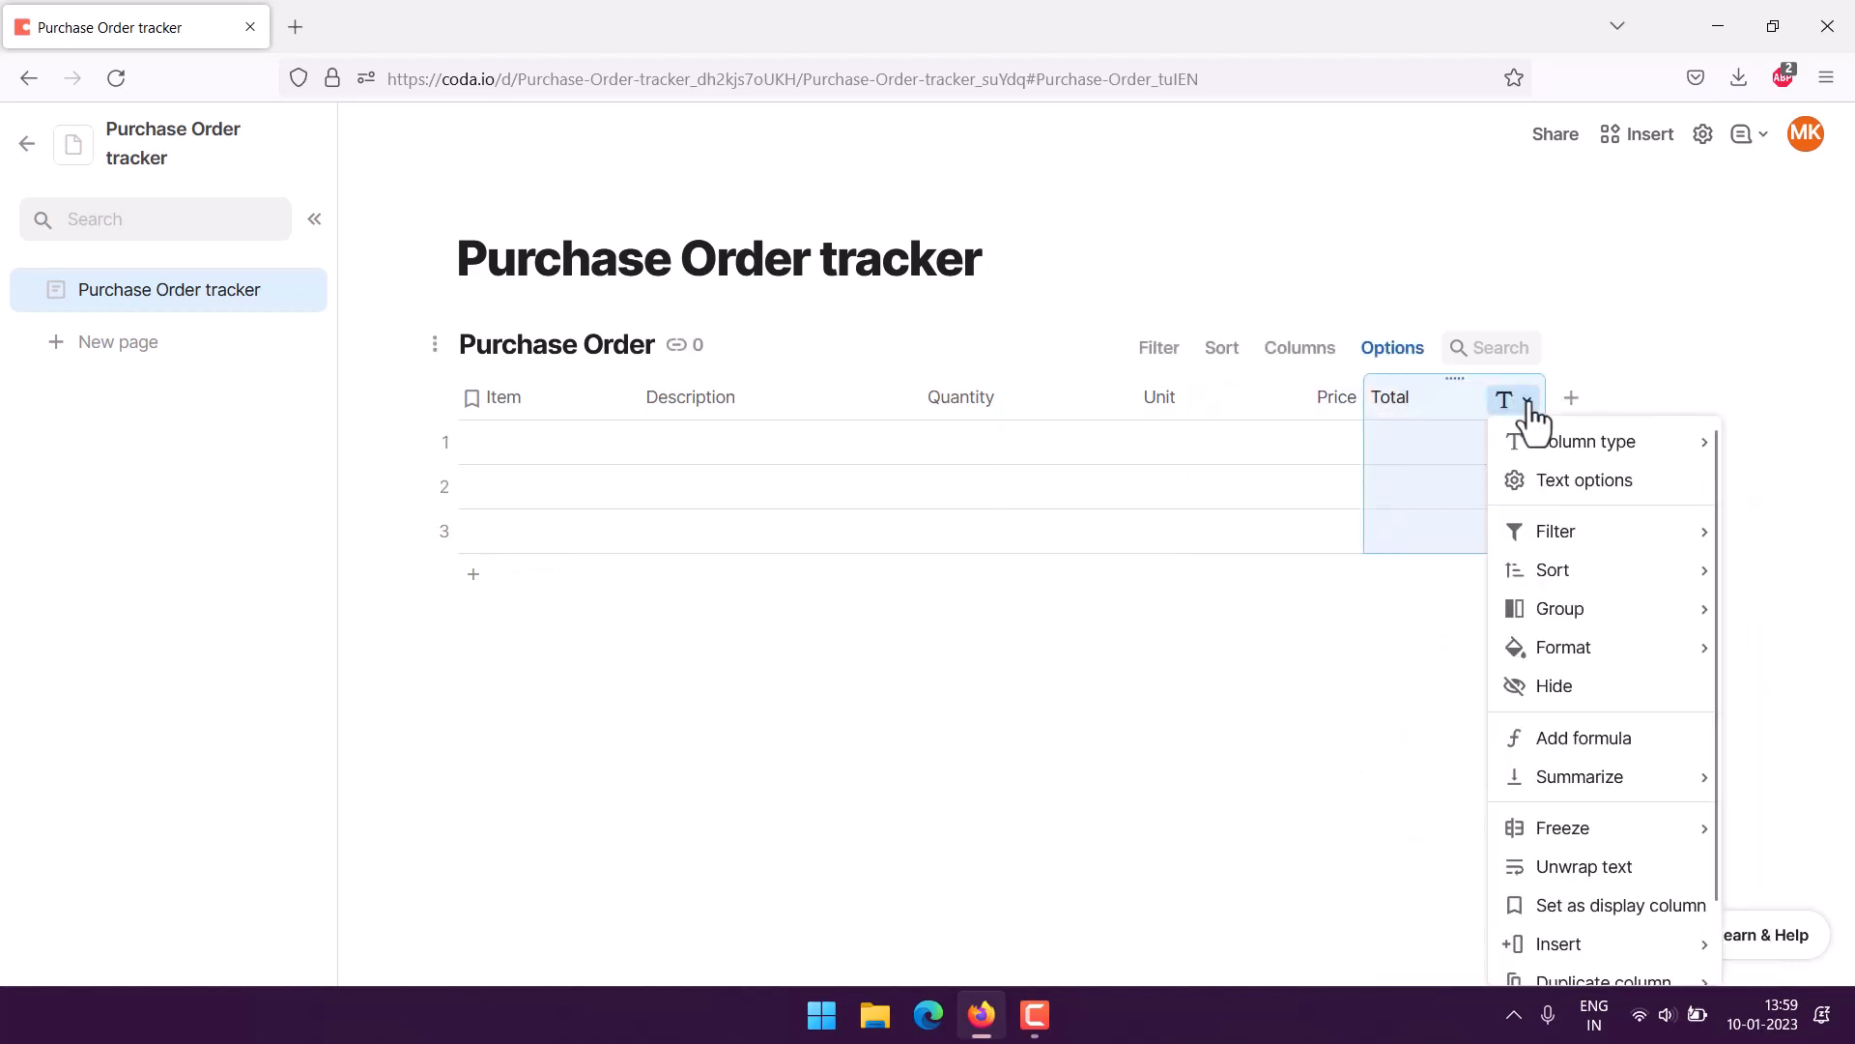
mouse_move(1551, 450)
mouse_move(1372, 626)
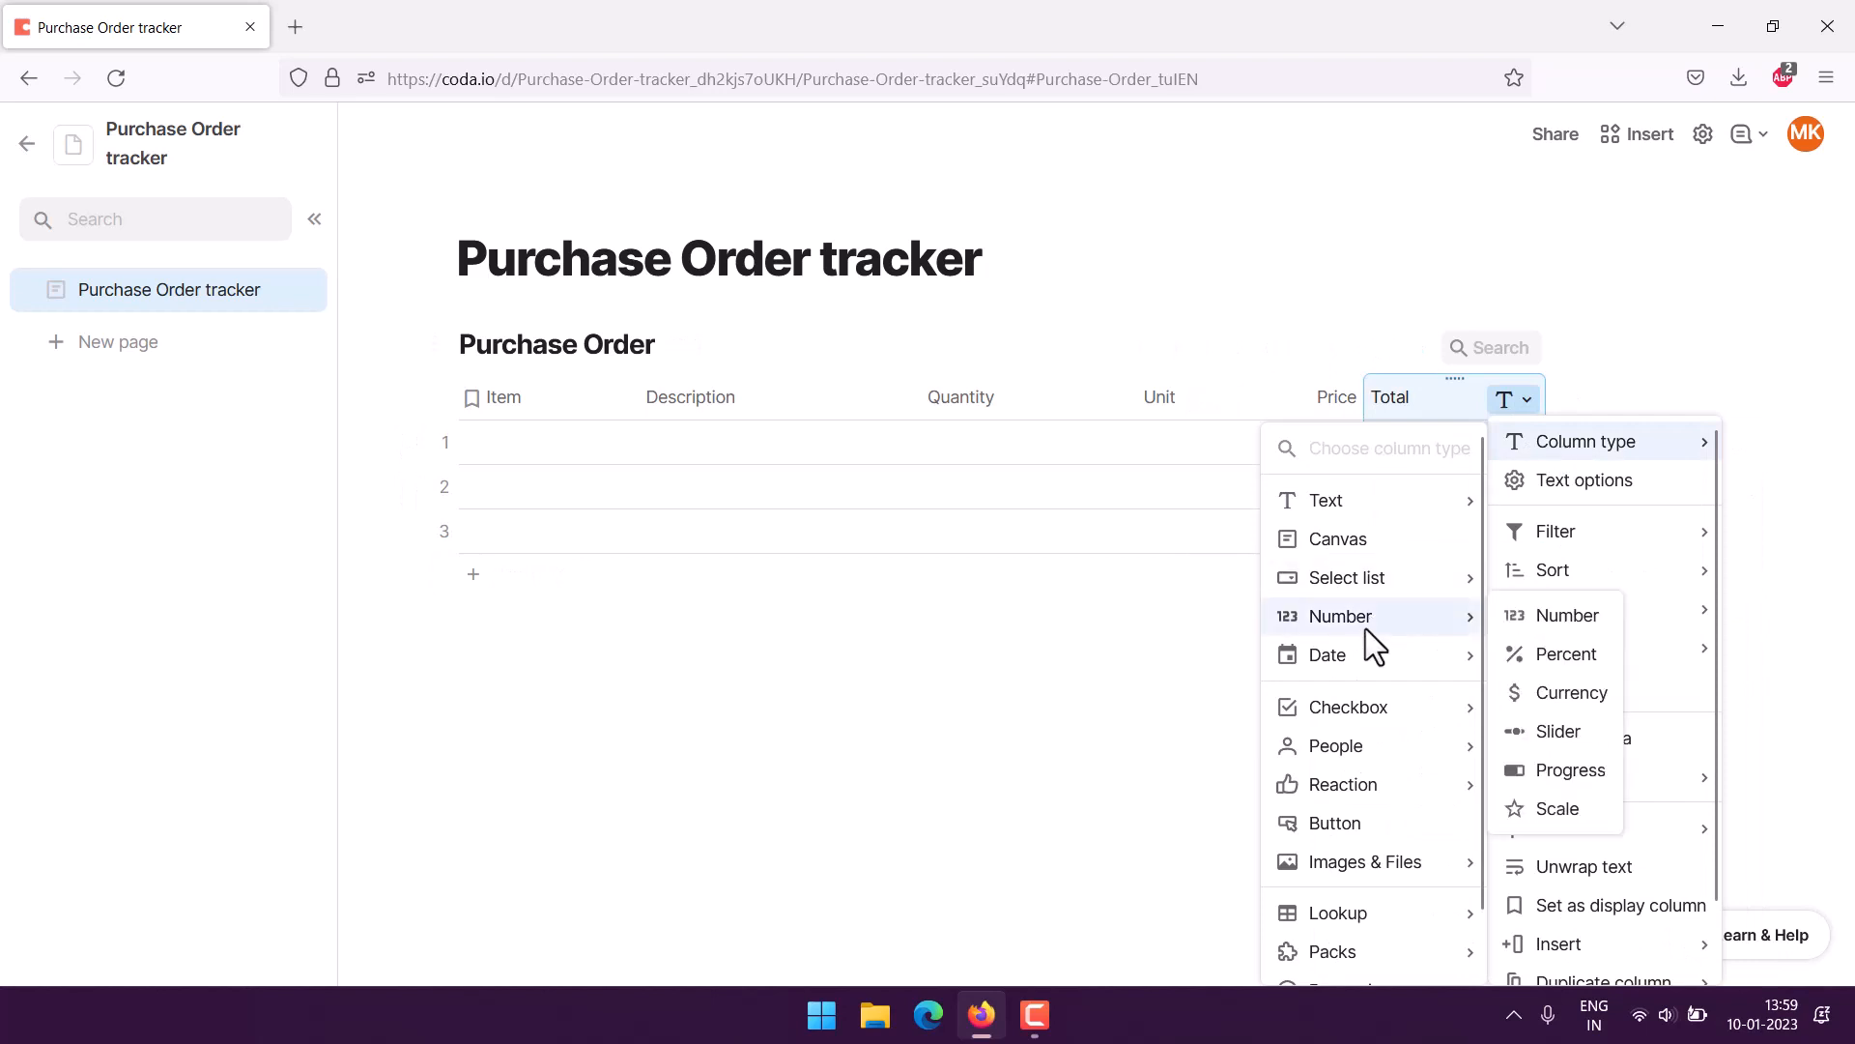
left_click(1592, 621)
- Fill the first row's Item with Scrubber and its Description with Kitchen scrubber
left_click(497, 443)
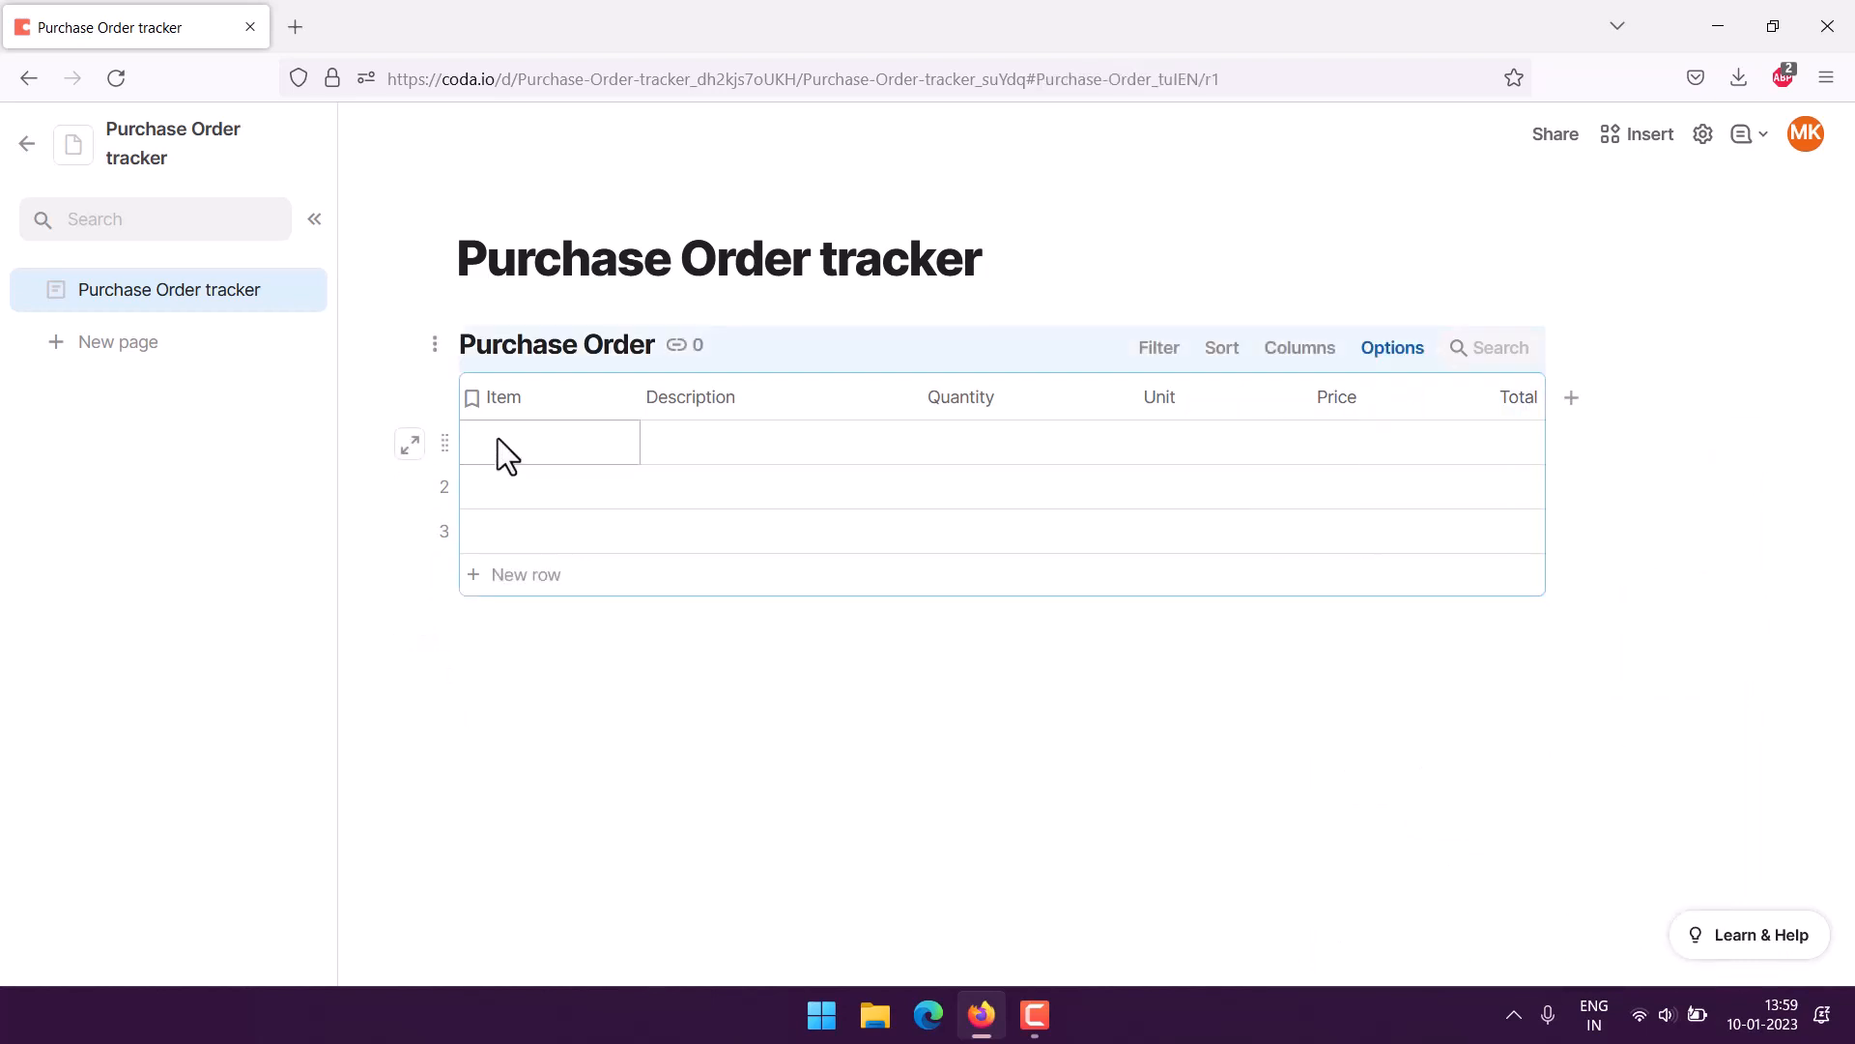
left_click(497, 441)
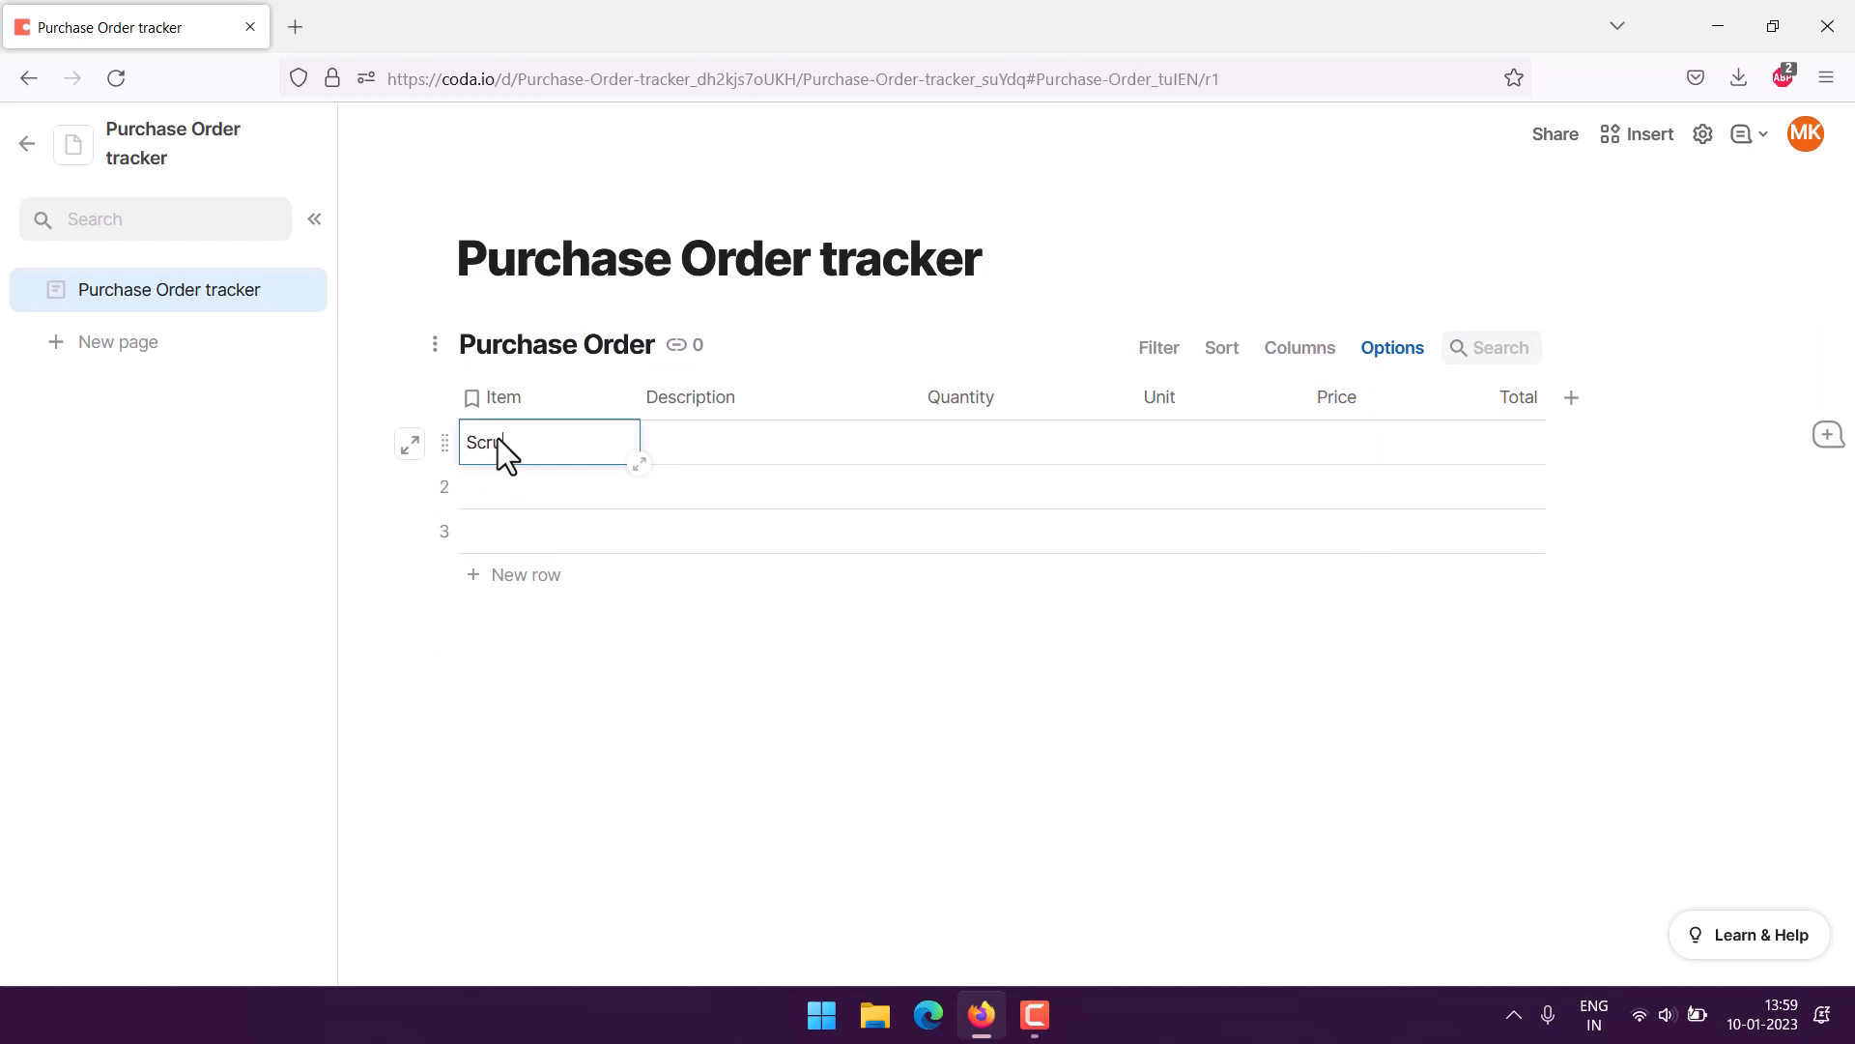
key("Tab")
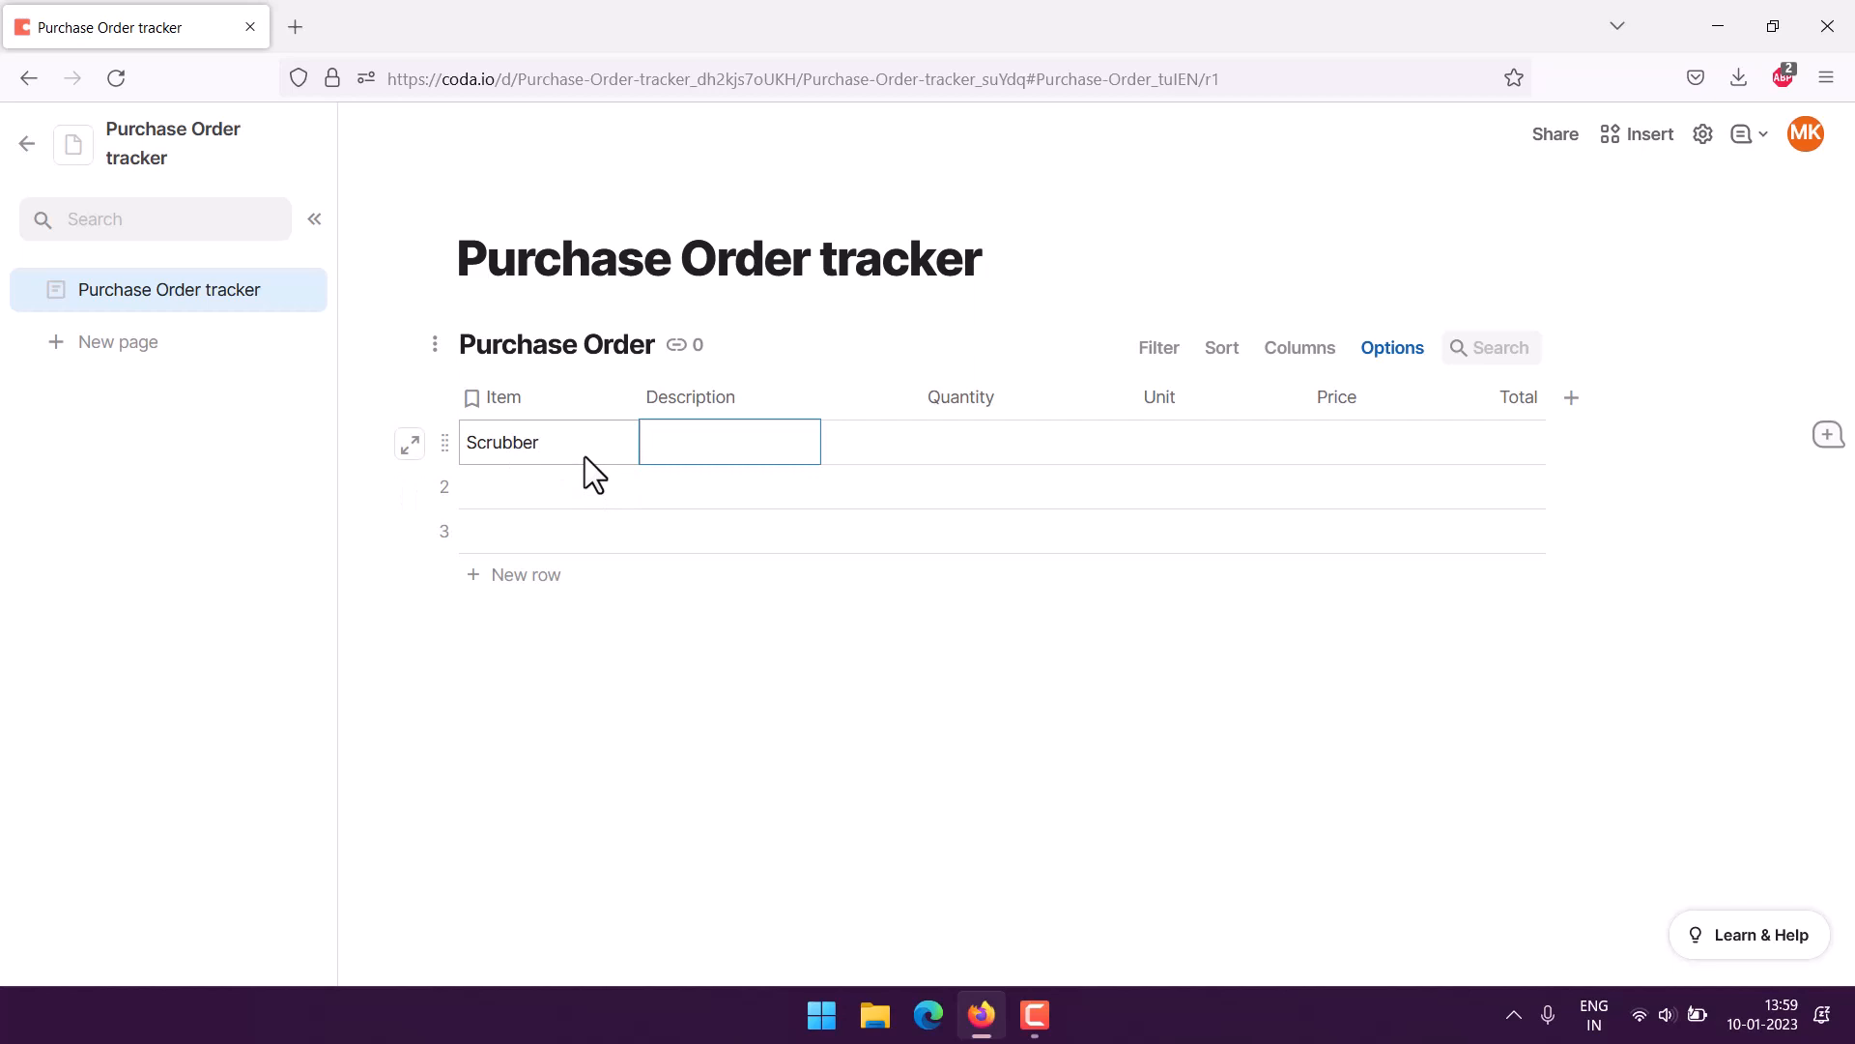
left_click(704, 445)
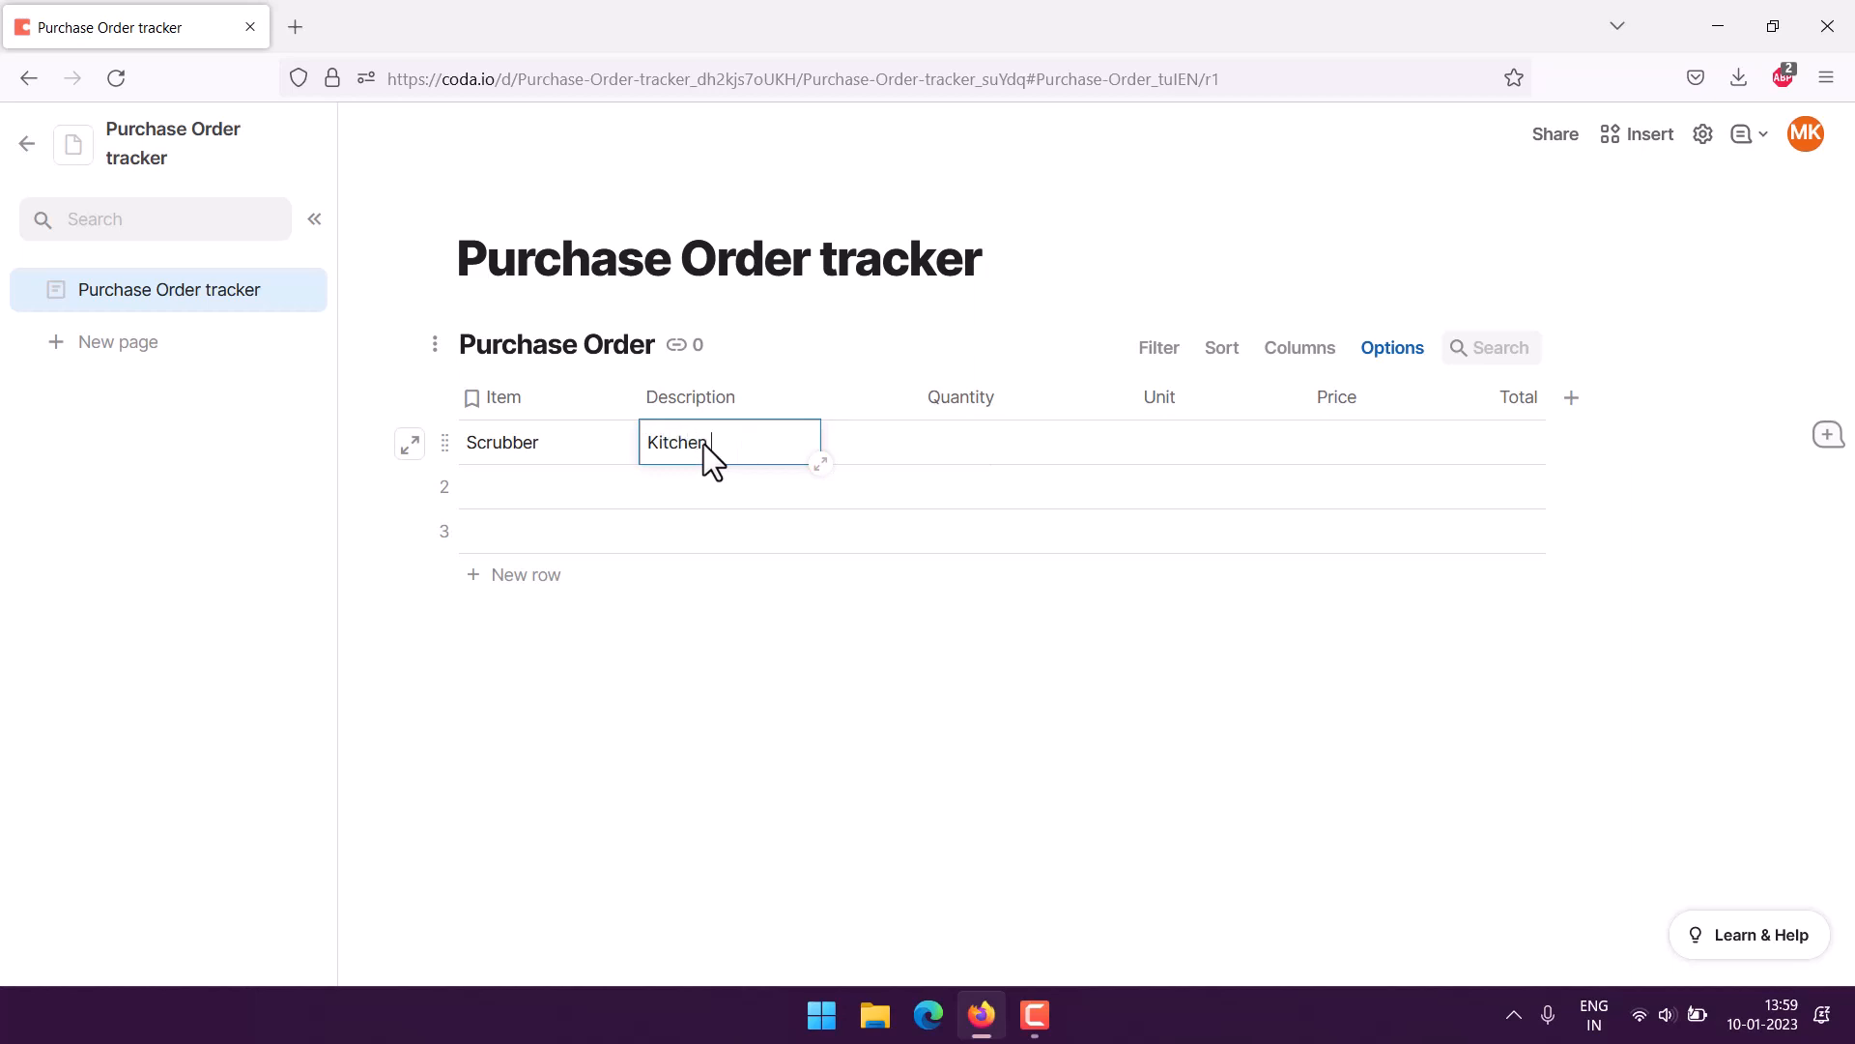
type("Kitchen scrubber")
- Set the Scrubber row's Quantity to 10 and its Price to 2.99, leaving Unit empty
left_click(896, 438)
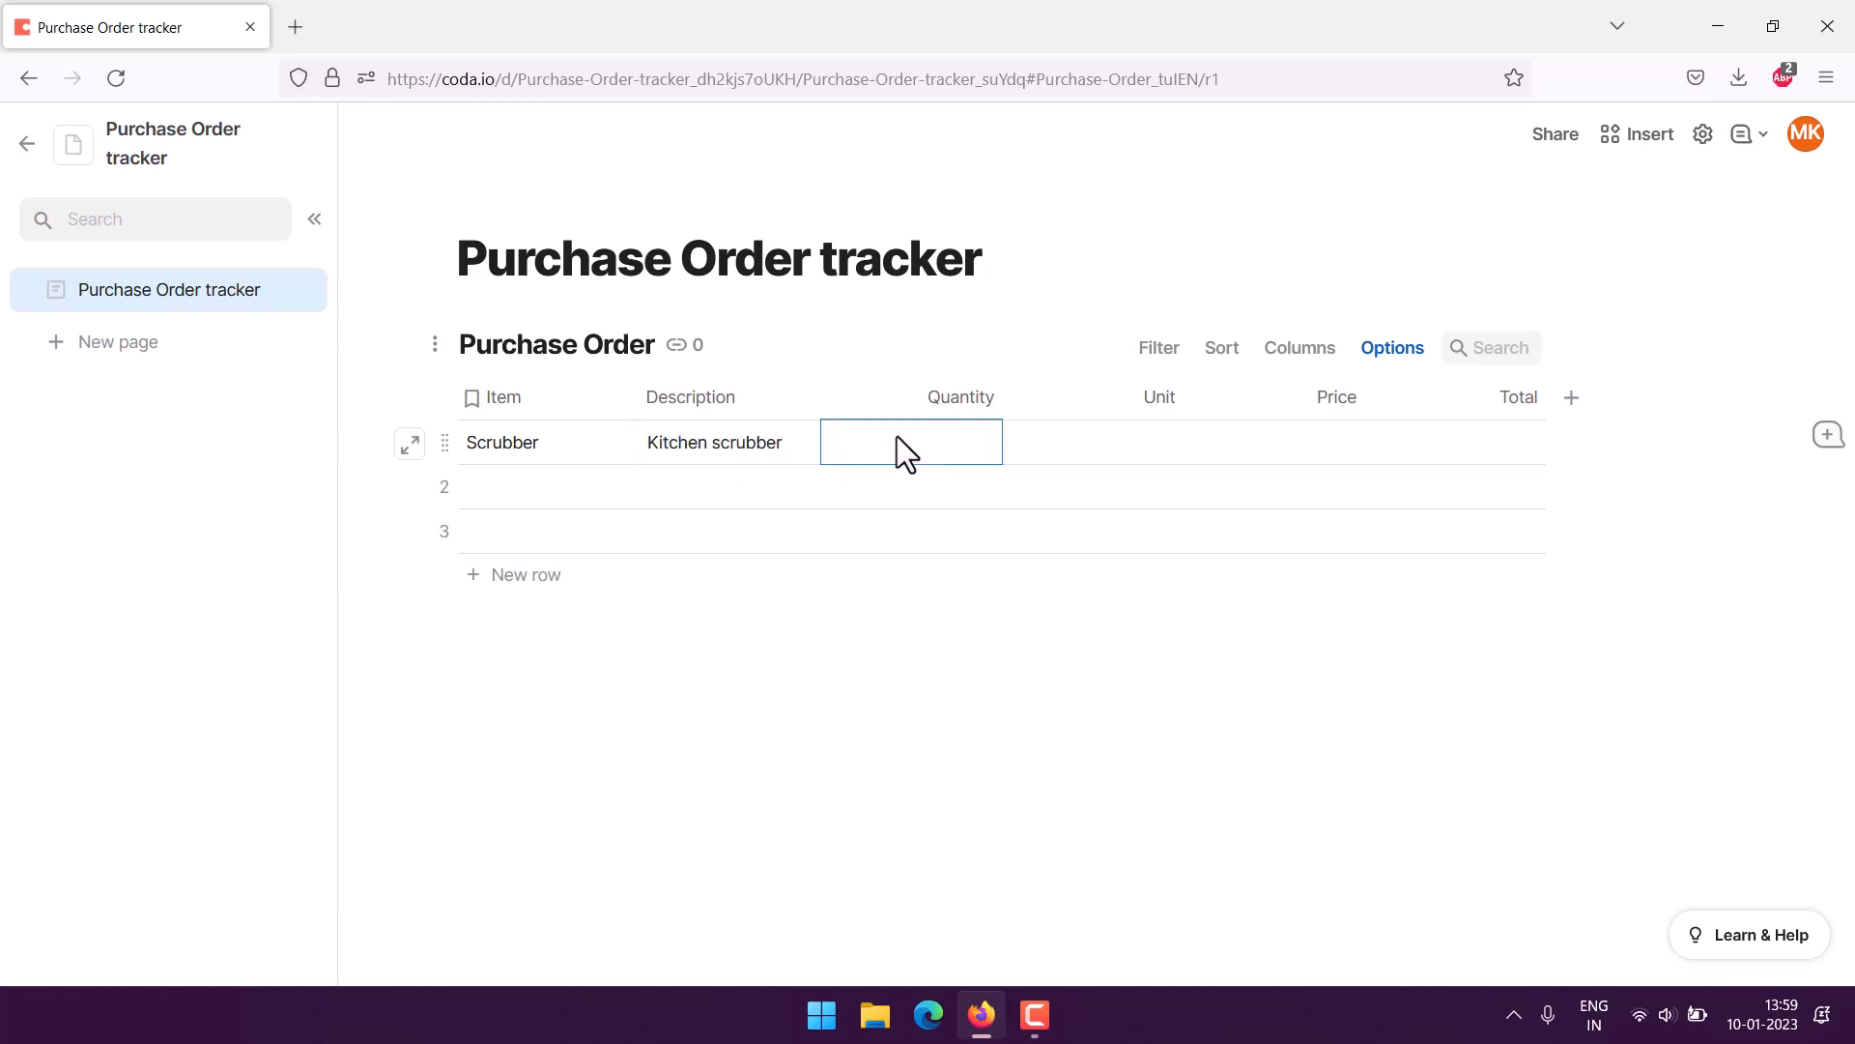
type("10")
left_click(1111, 450)
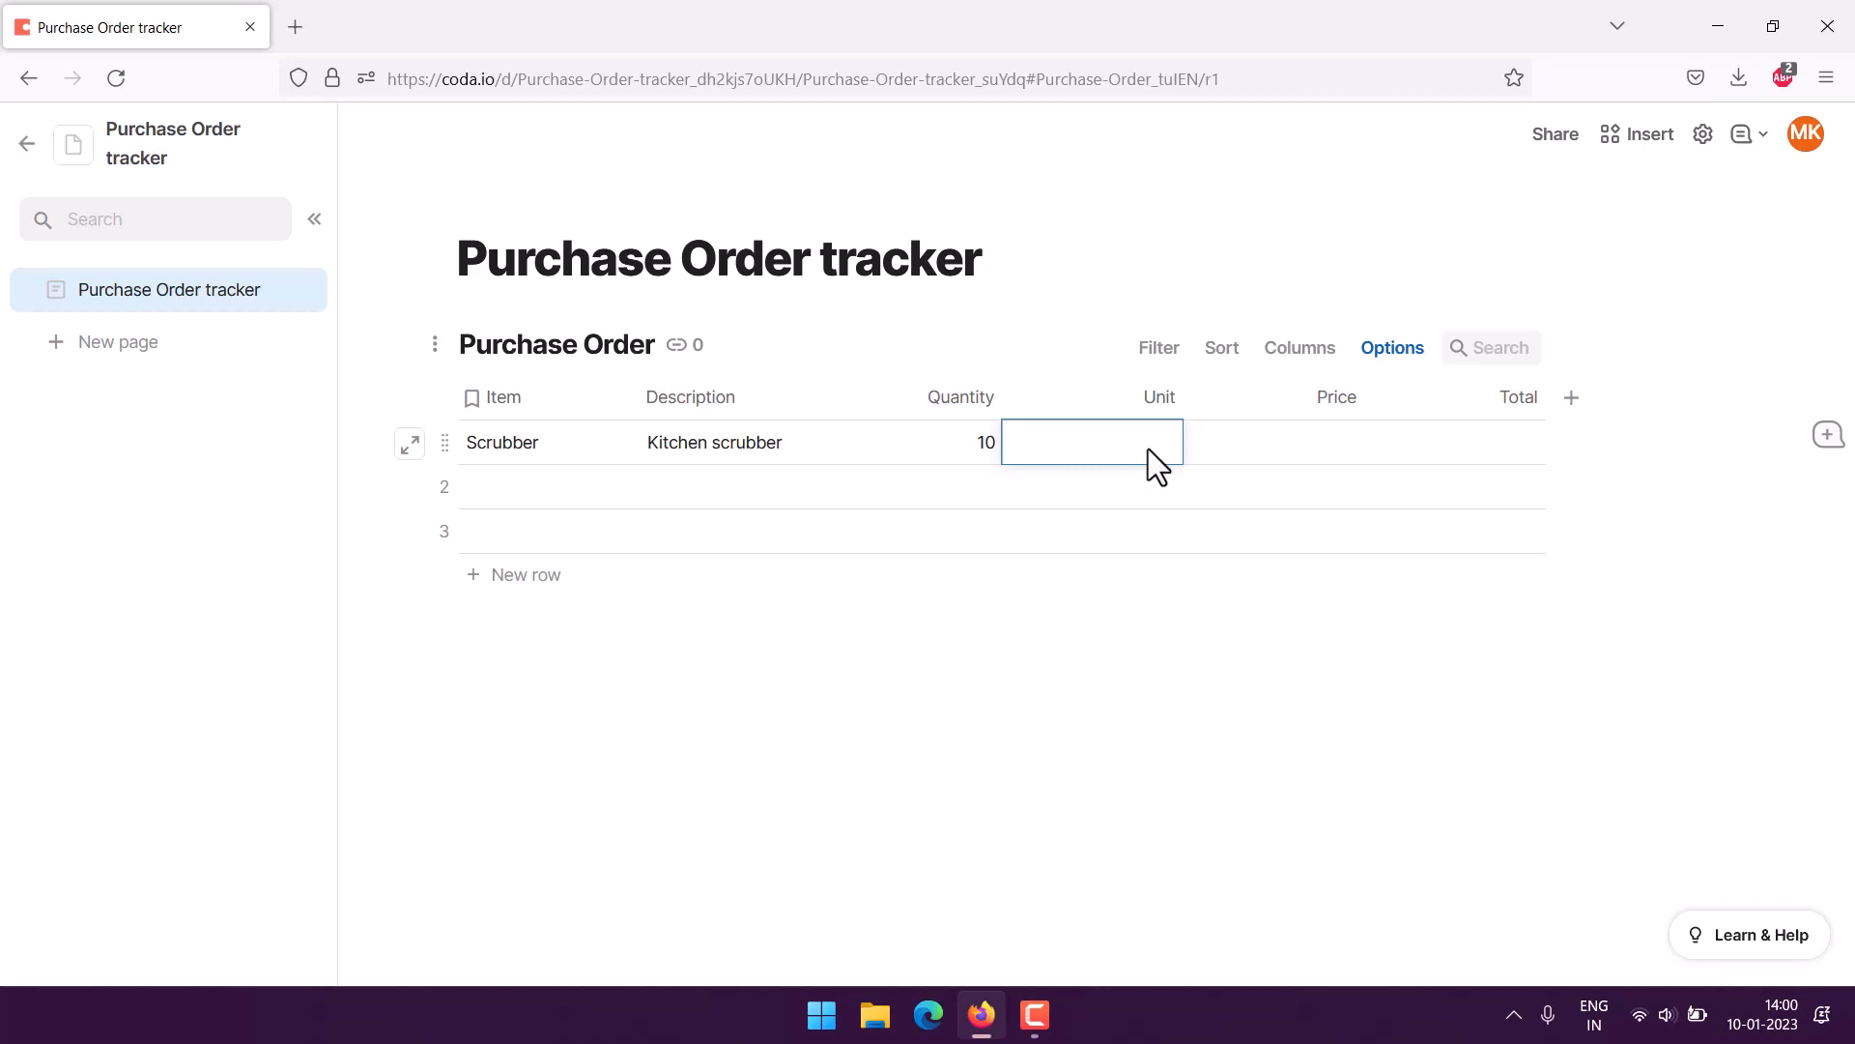
left_click(1290, 437)
left_click(1290, 436)
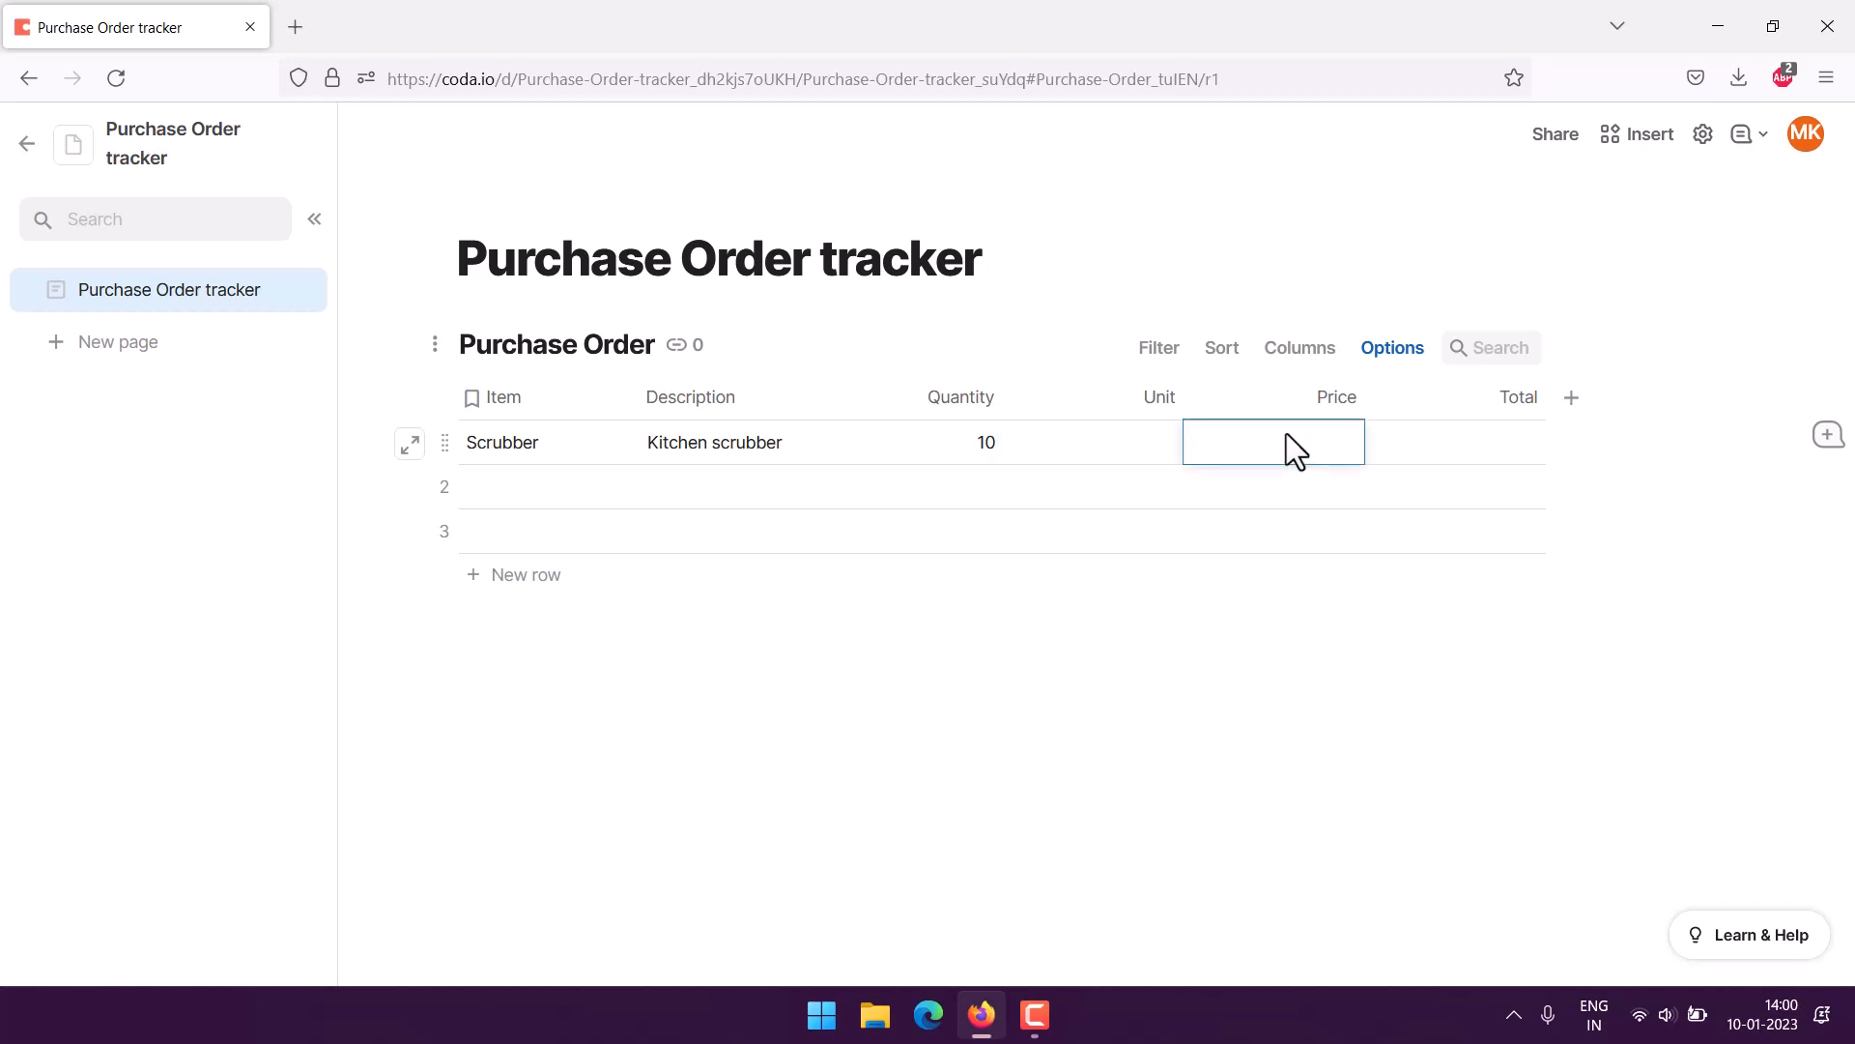
type("2.99")
left_click(1217, 236)
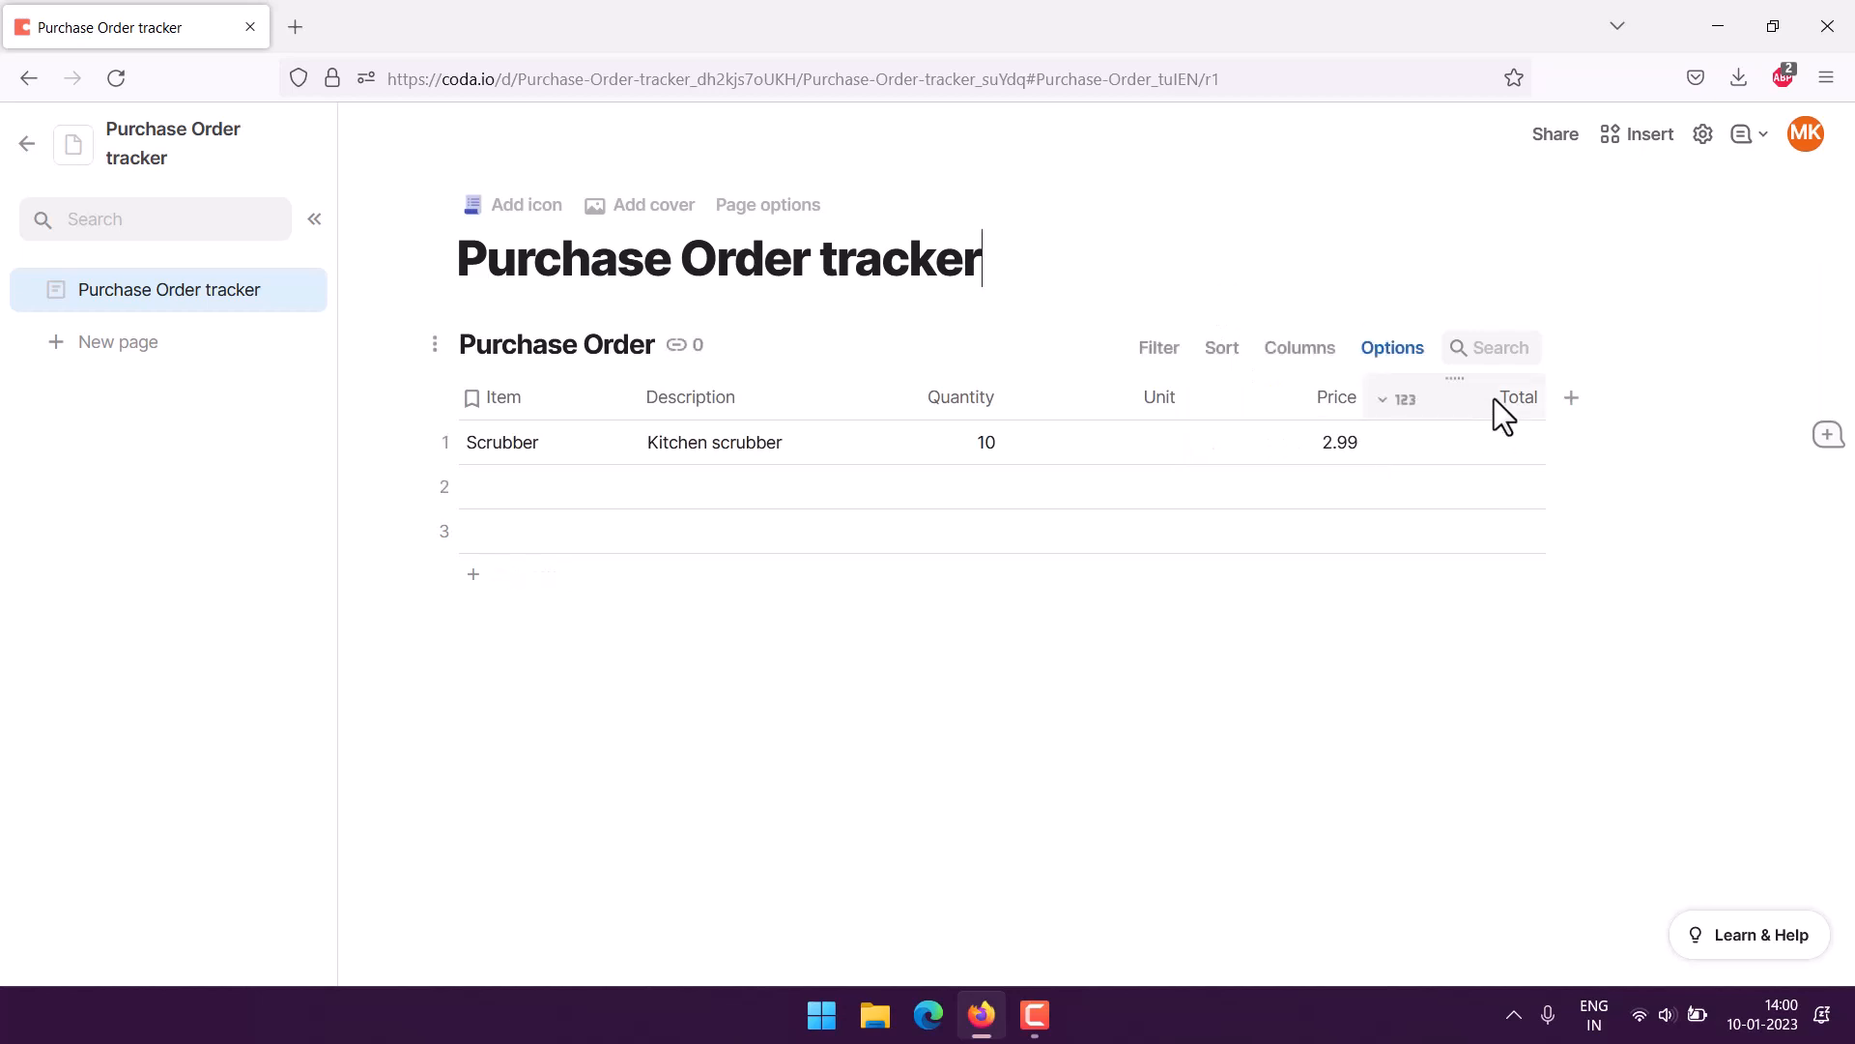
- Delete the Total column from the Purchase Order table
left_click(1528, 400)
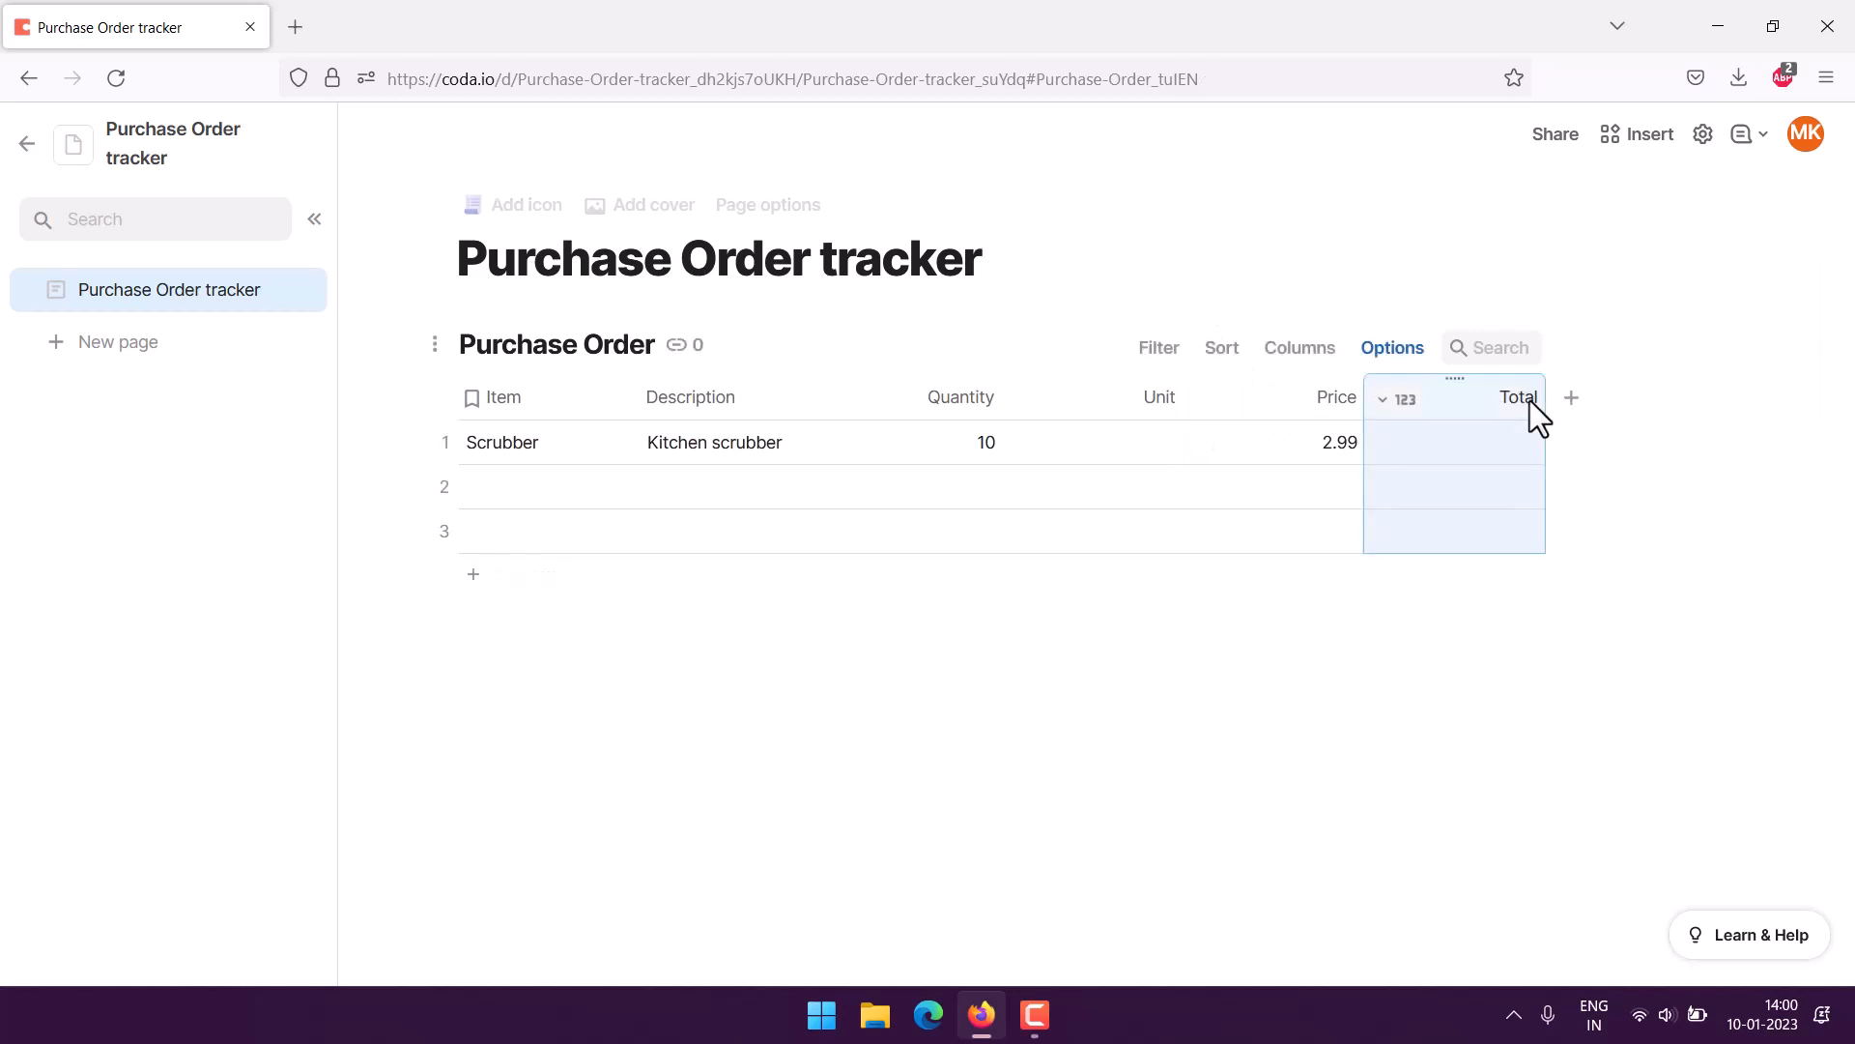
left_click(1480, 440)
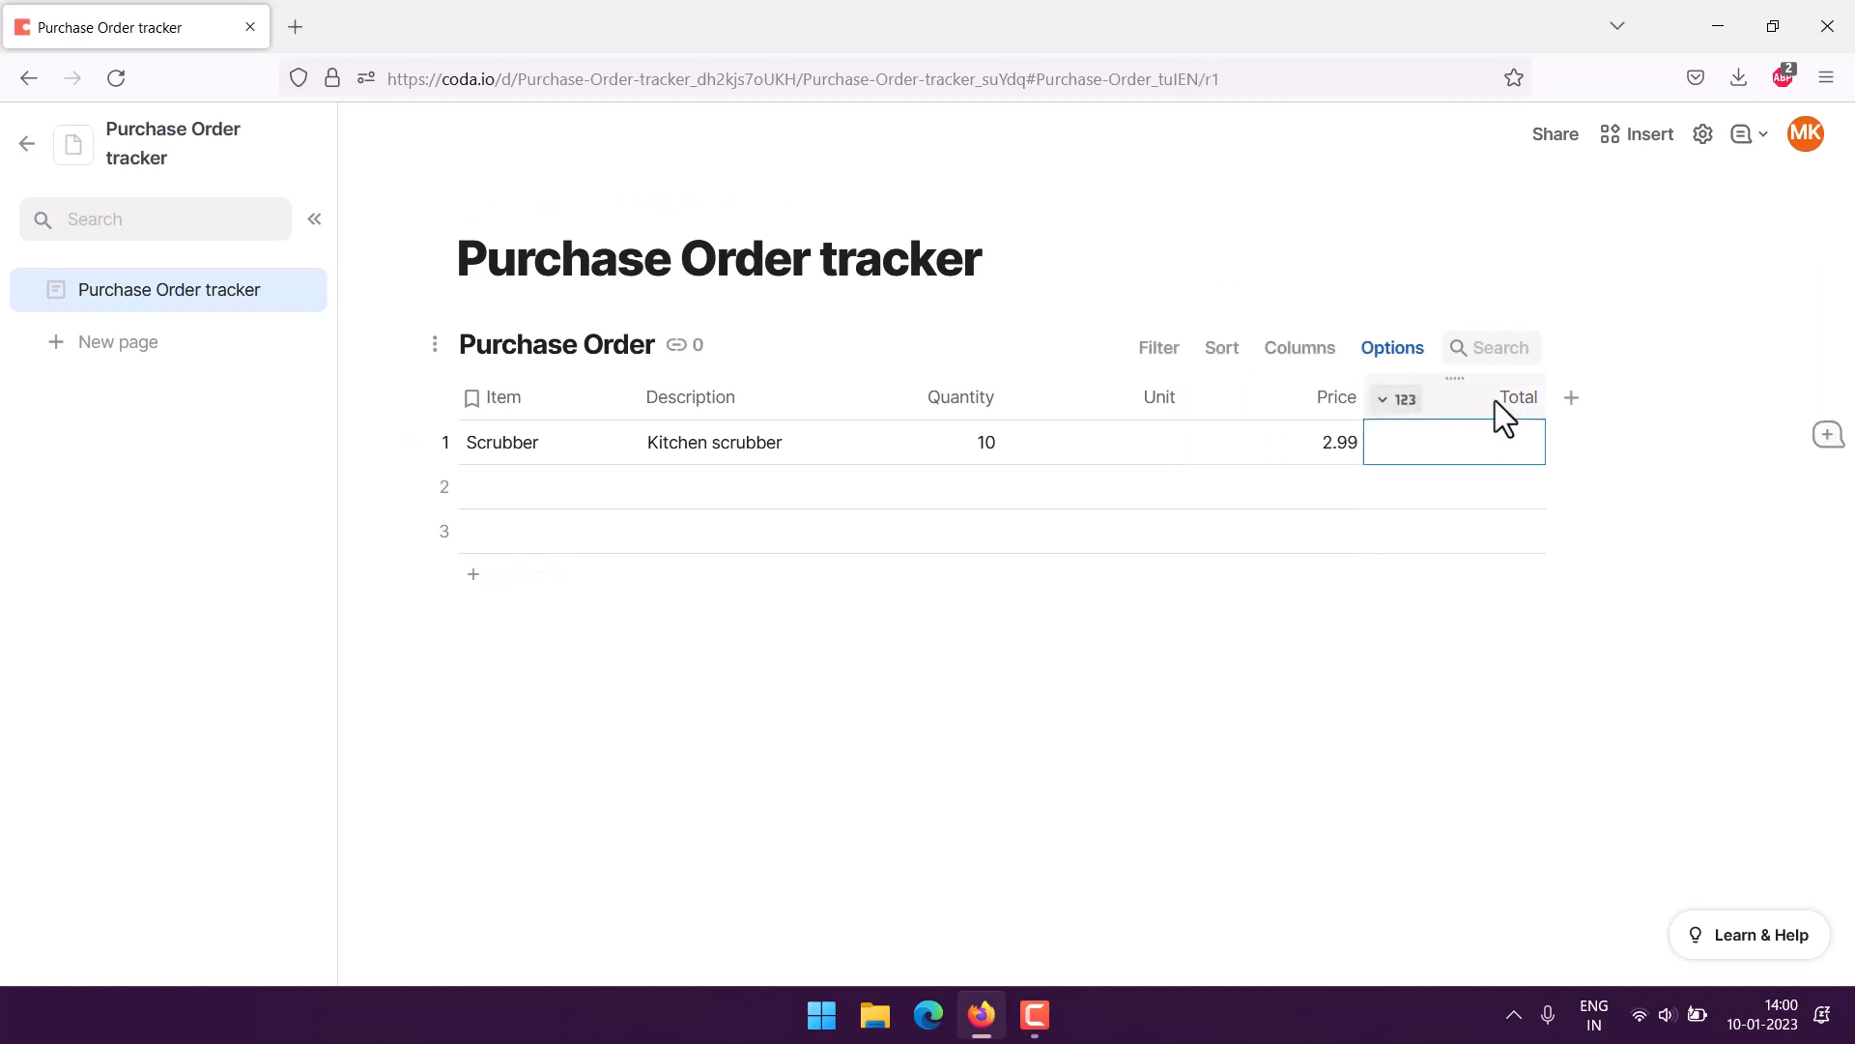
left_click(1385, 400)
scroll(1420, 798, "down", 1)
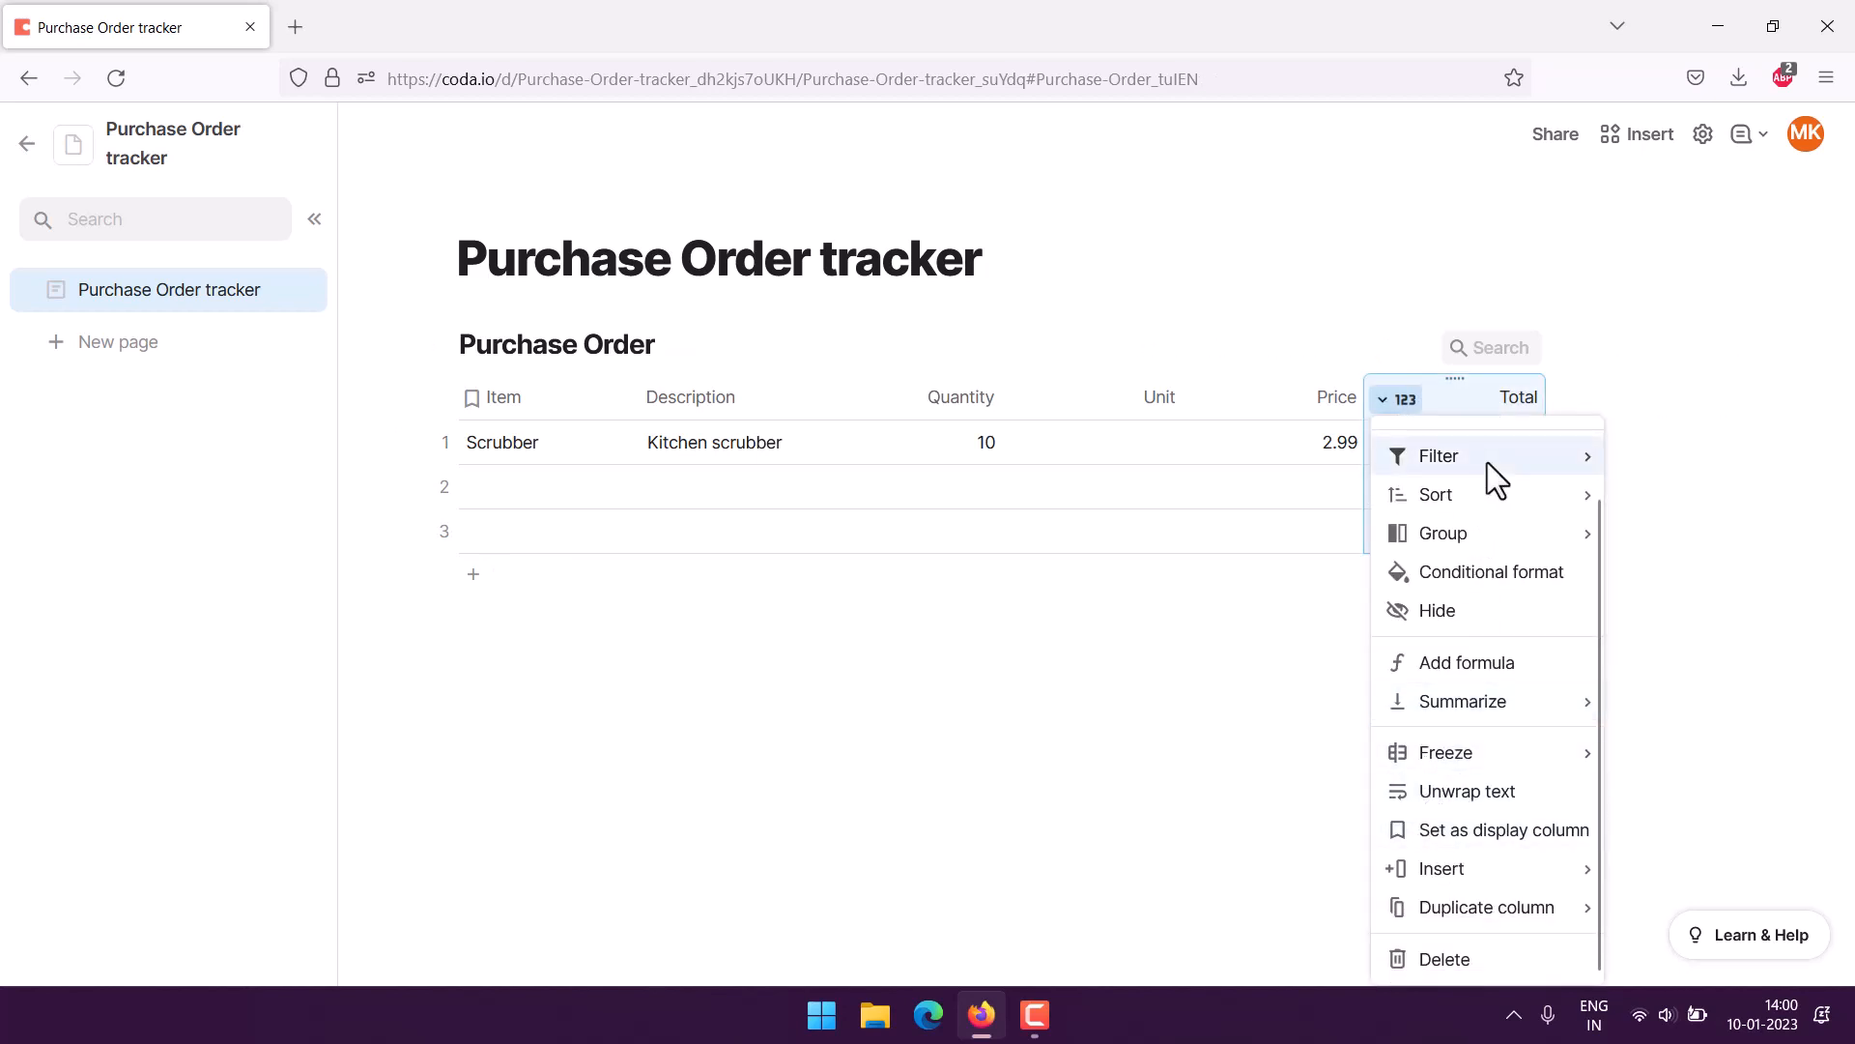
left_click(1445, 958)
- Add a new column at the end of the Purchase Order table and name it Total
left_click(1478, 396)
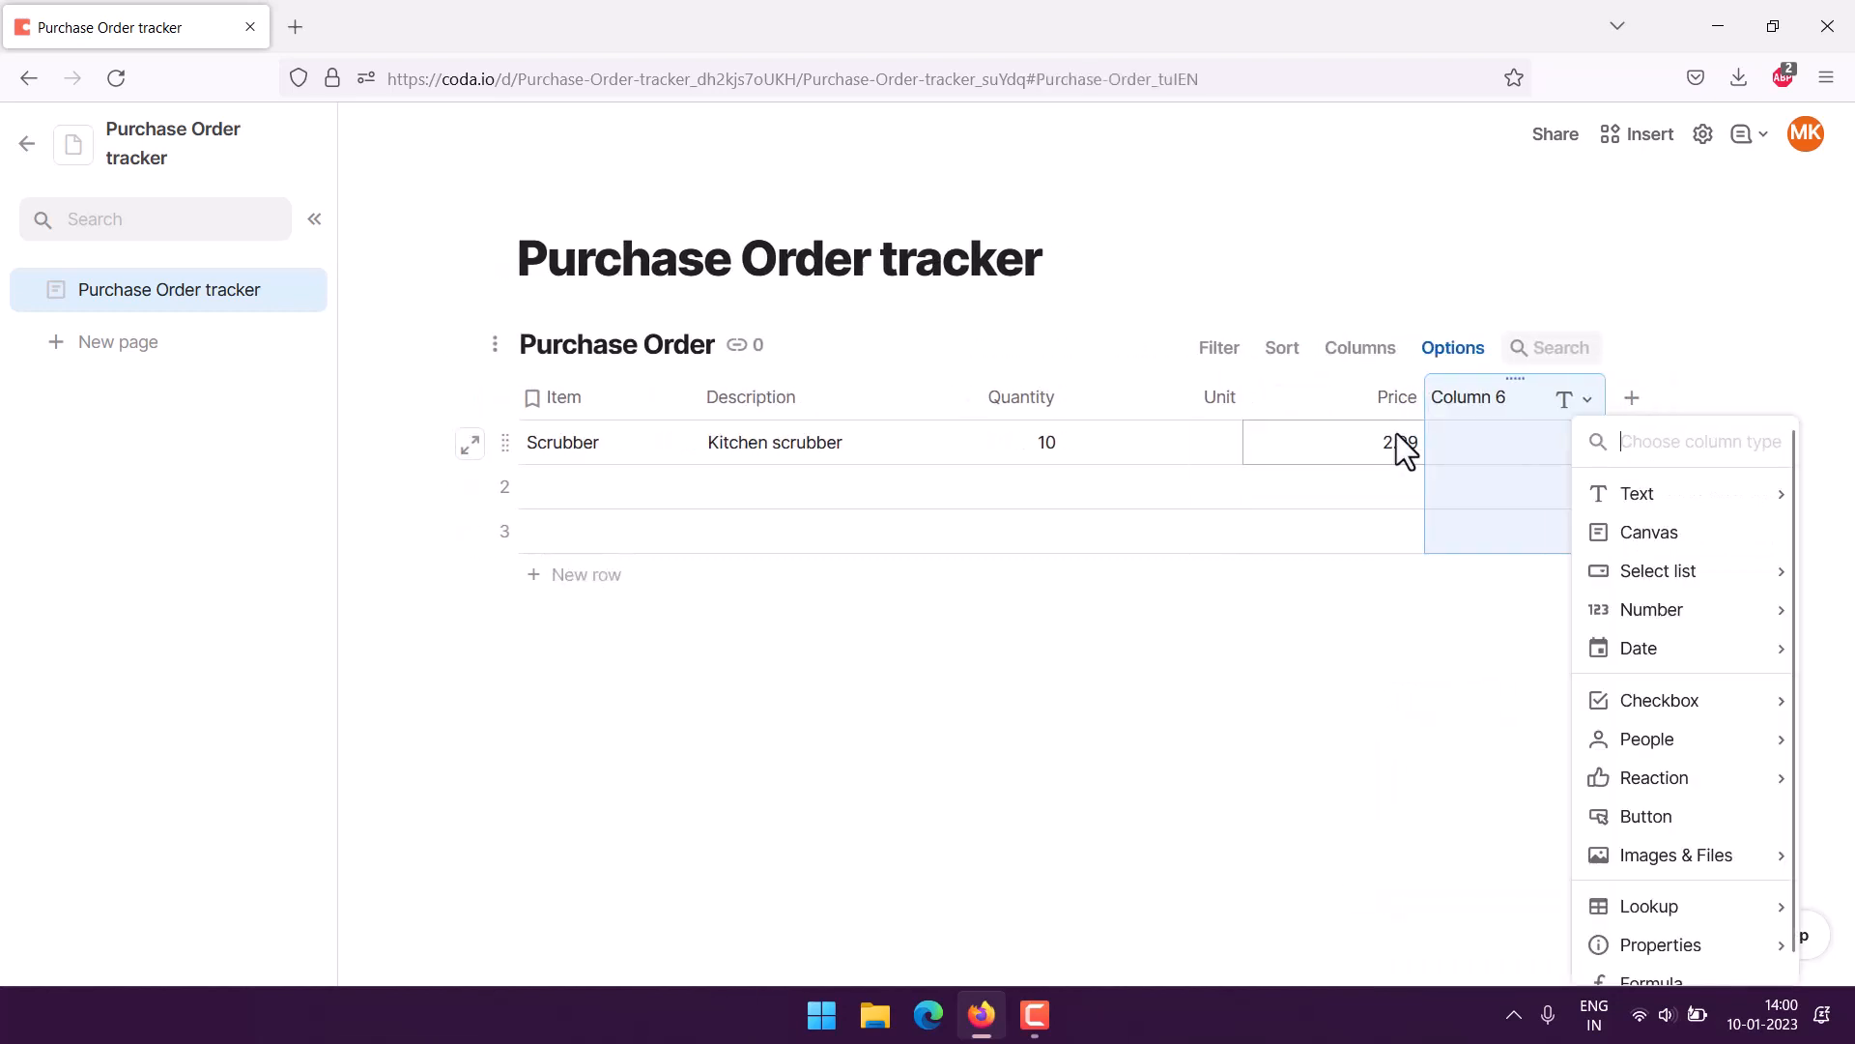
left_click(1432, 401)
double_click(1436, 397)
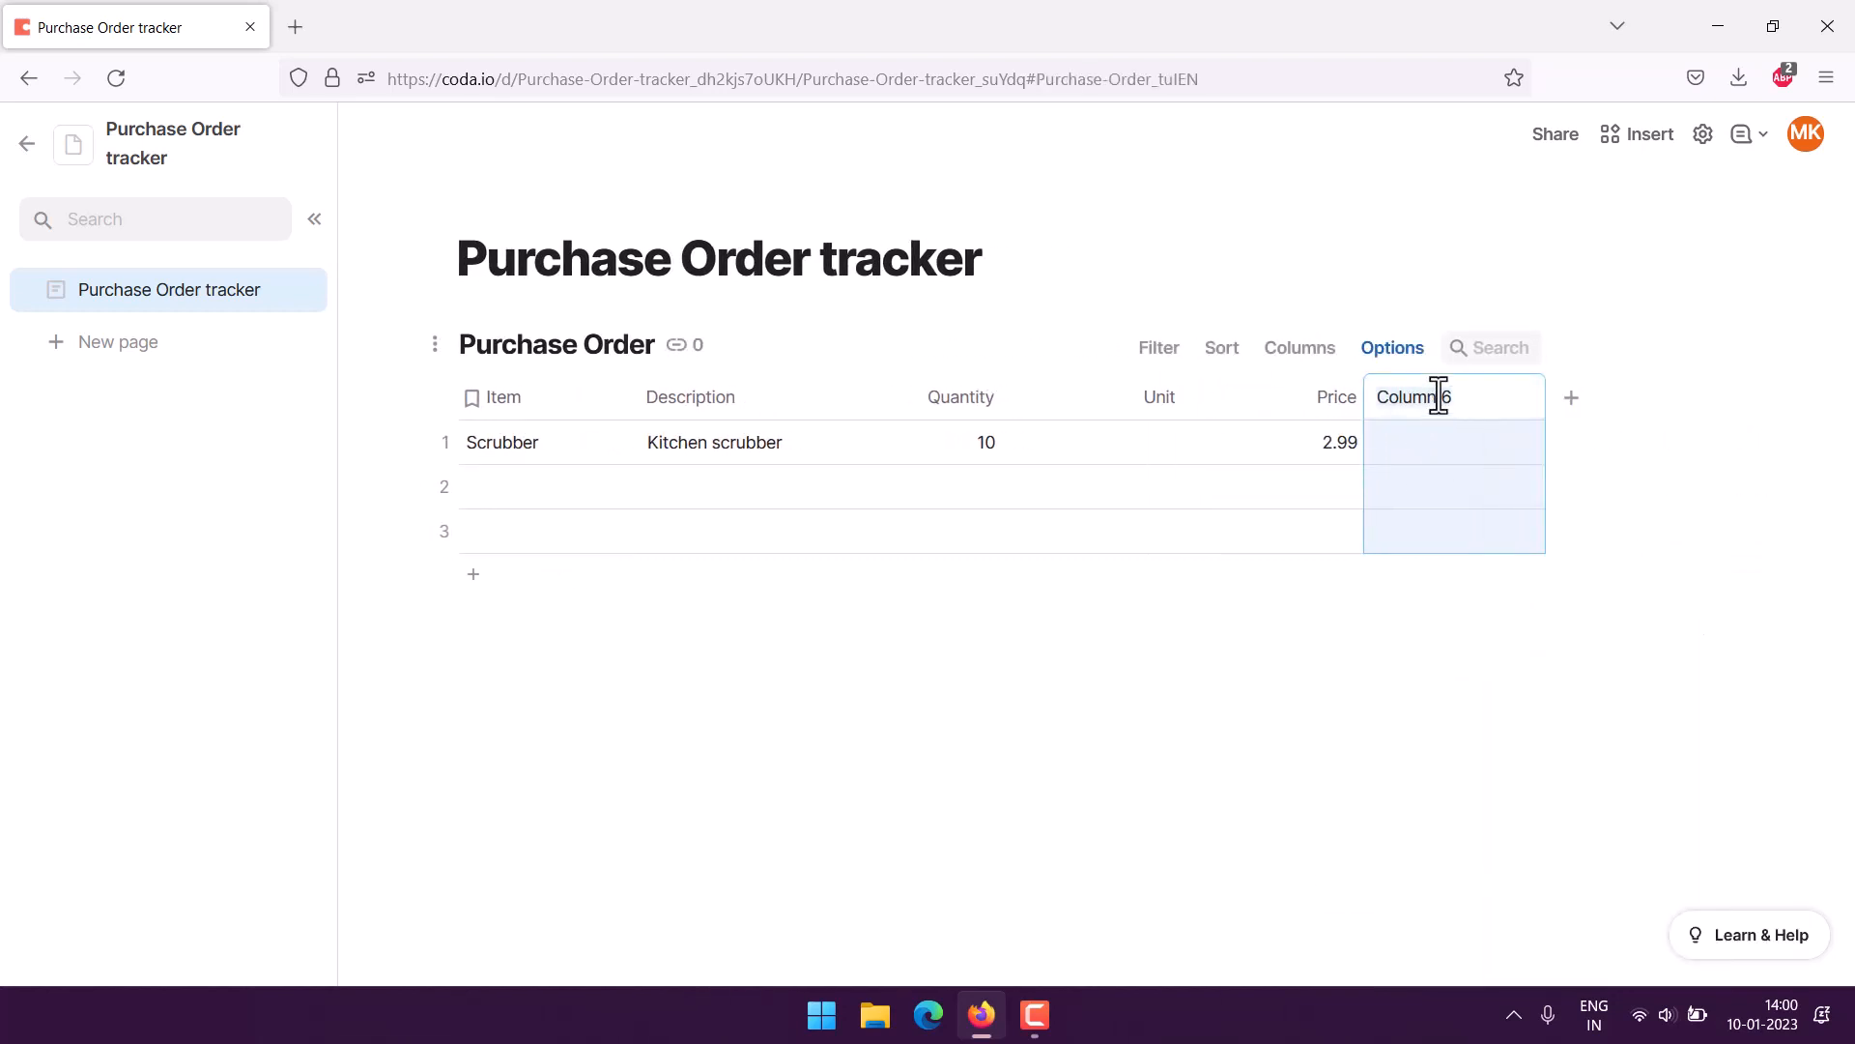
type("Total")
key("Return")
- Give the Total column a formula that multiplies Quantity by Price
left_click(1484, 475)
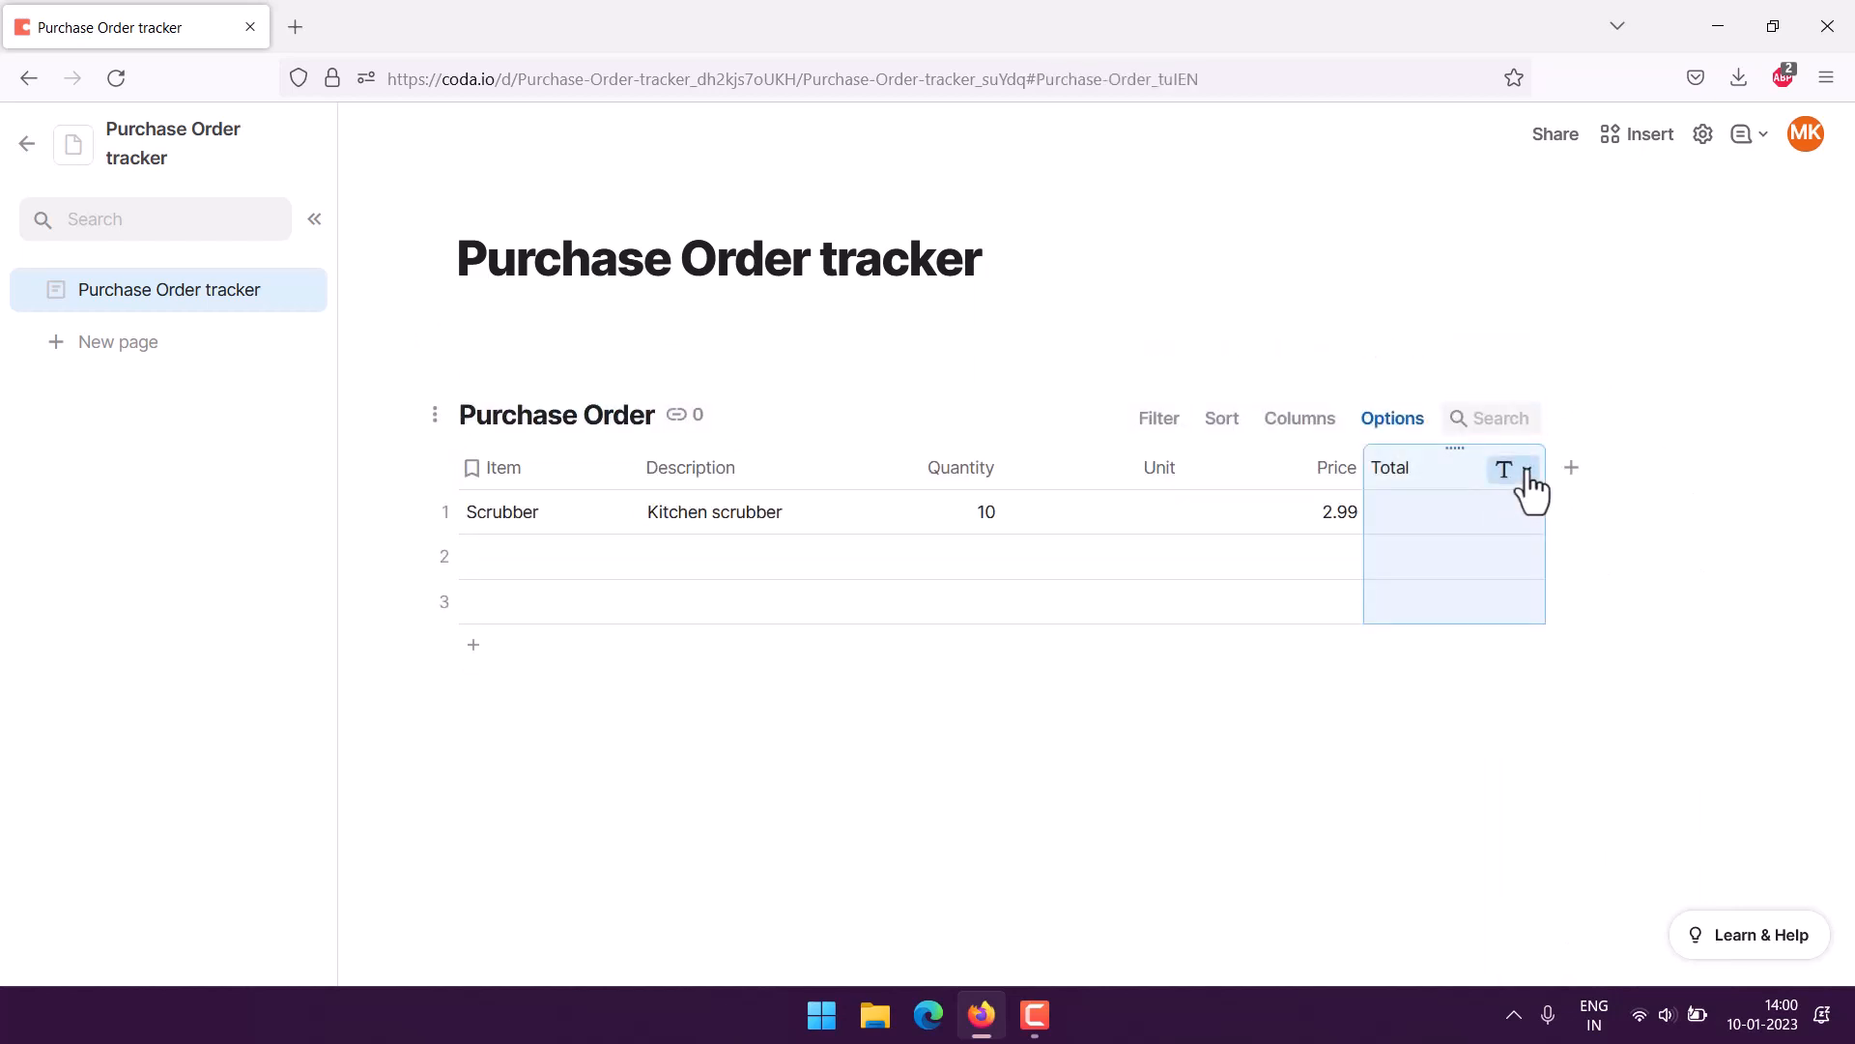
left_click(1527, 474)
mouse_move(1621, 852)
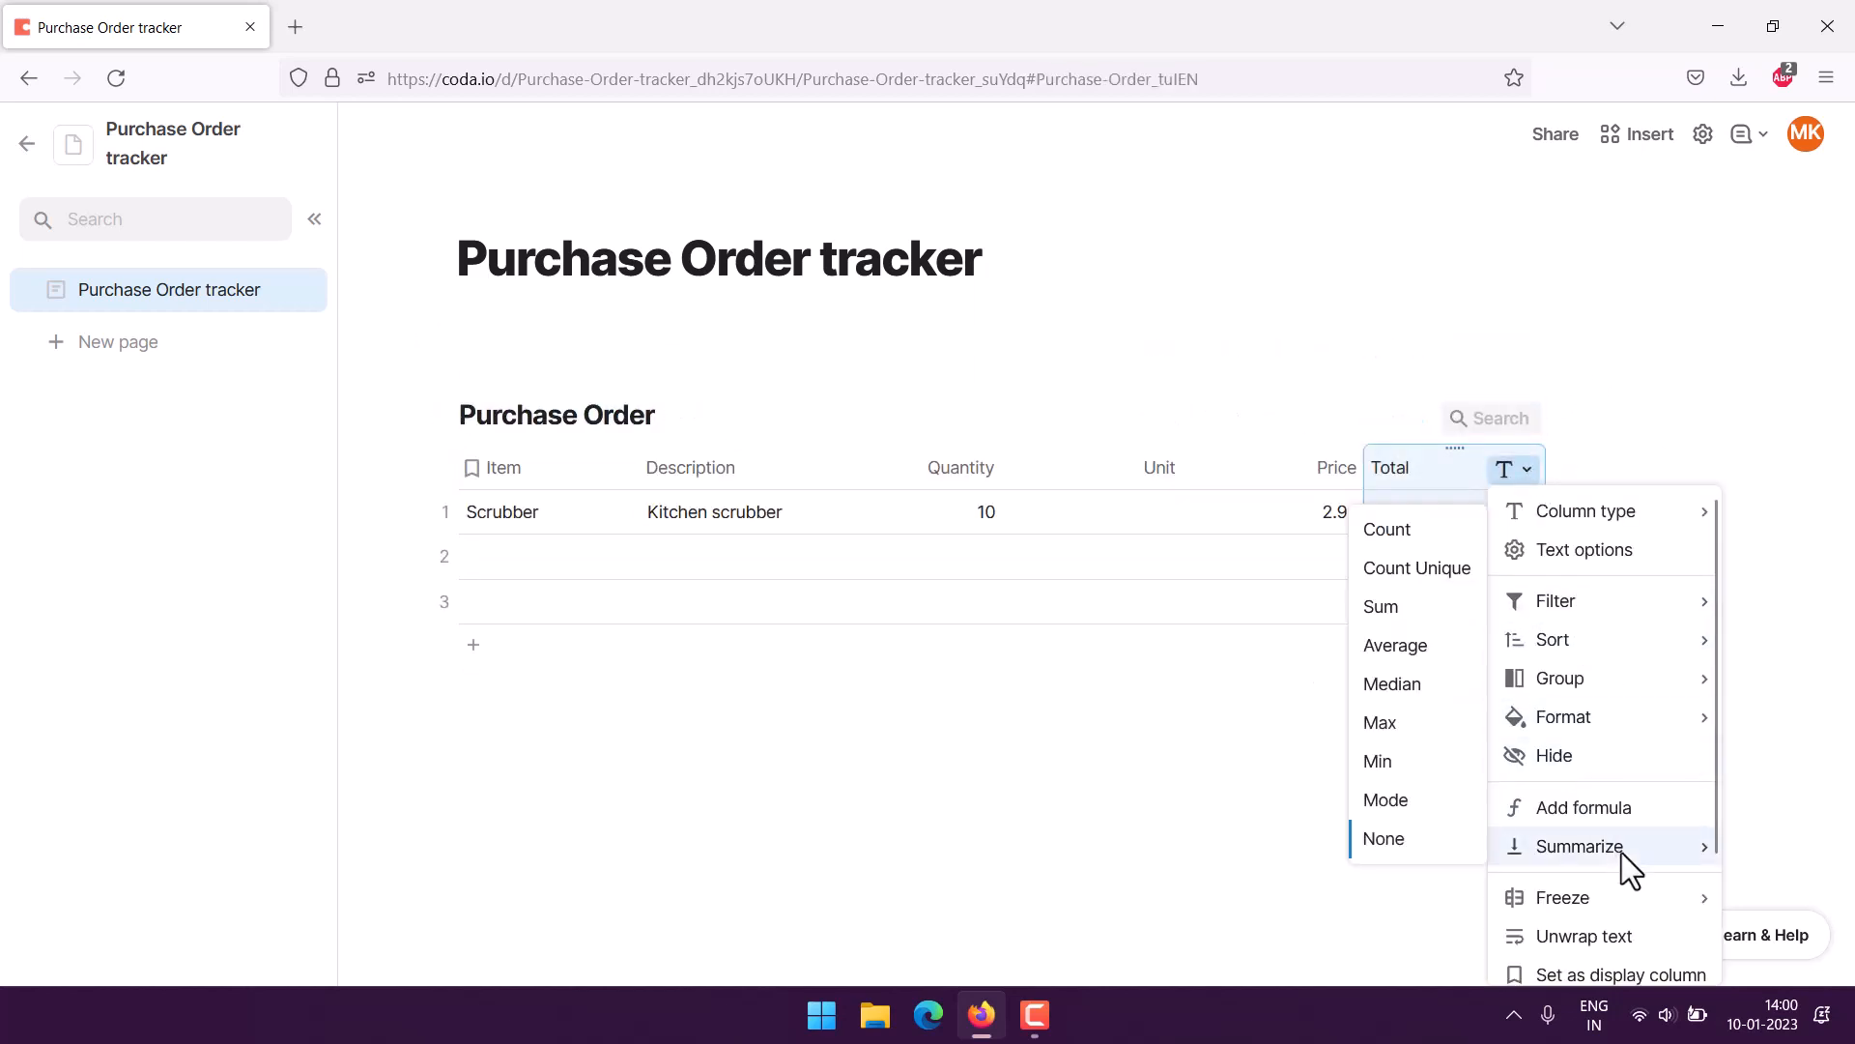
scroll(1593, 821, "down", 2)
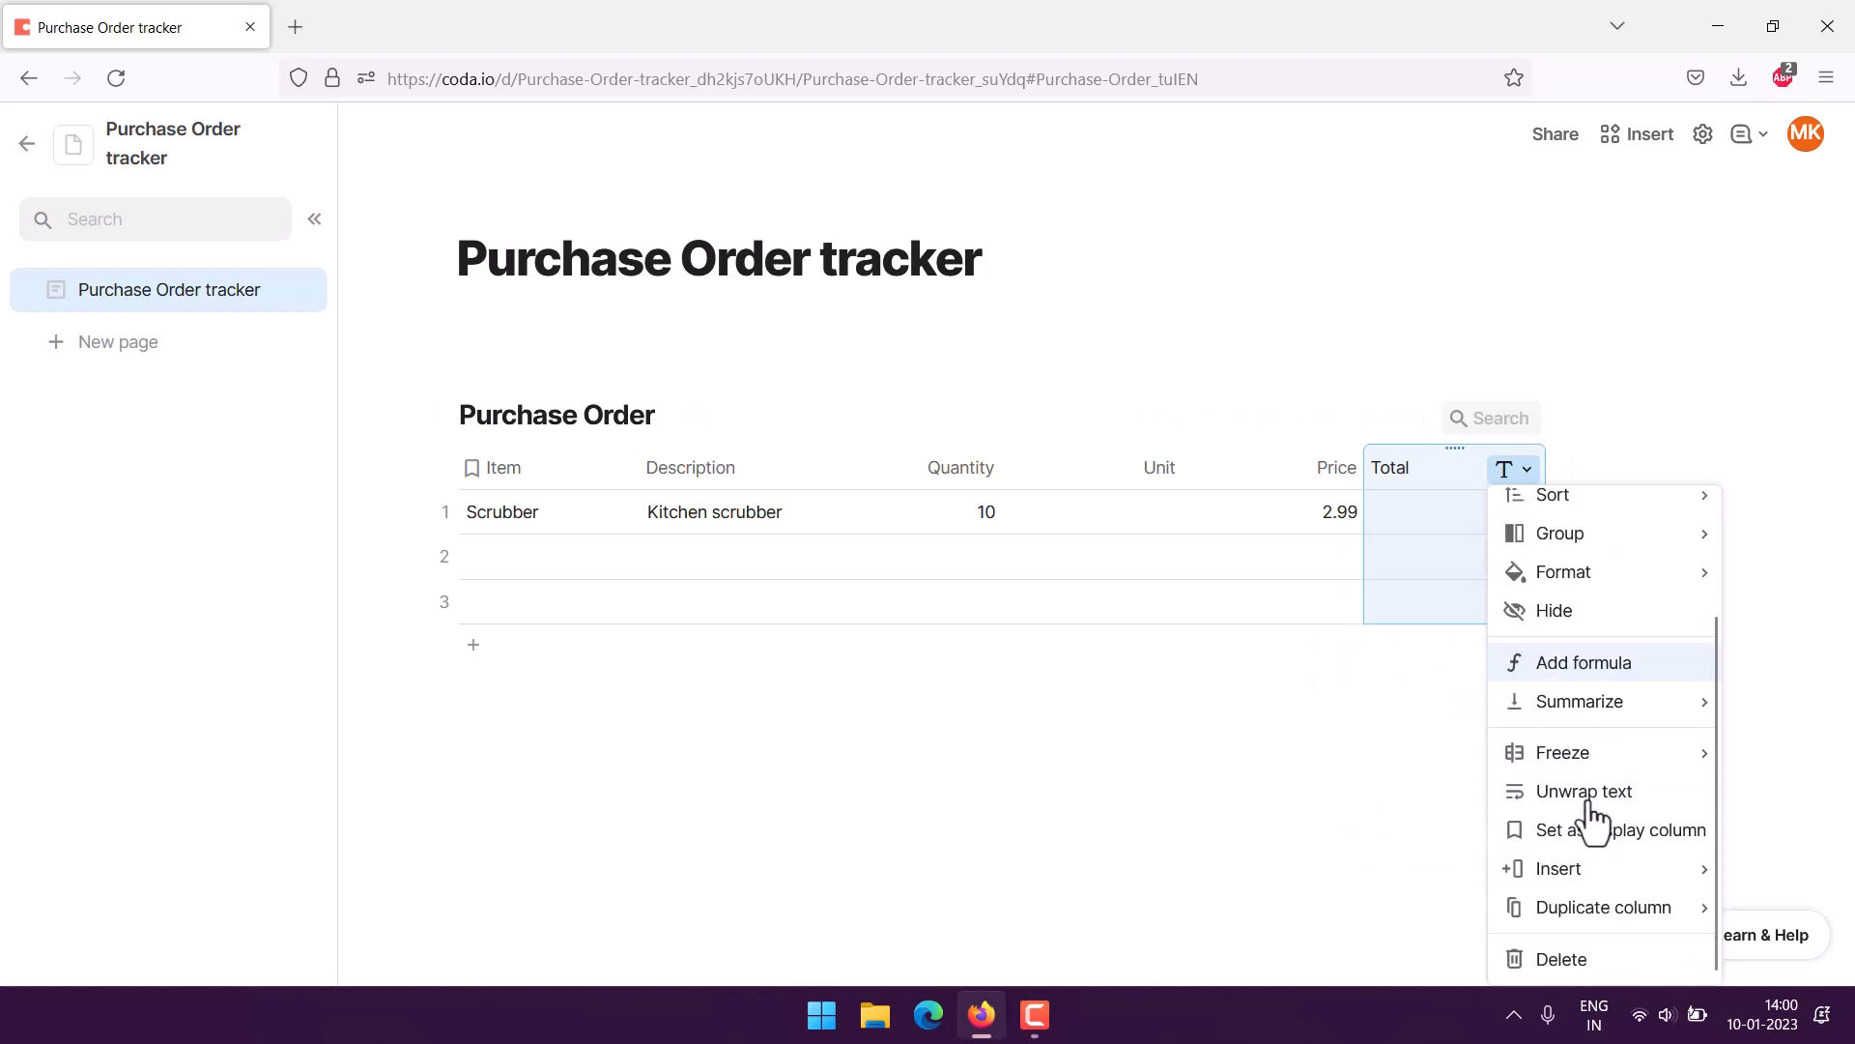
left_click(1584, 664)
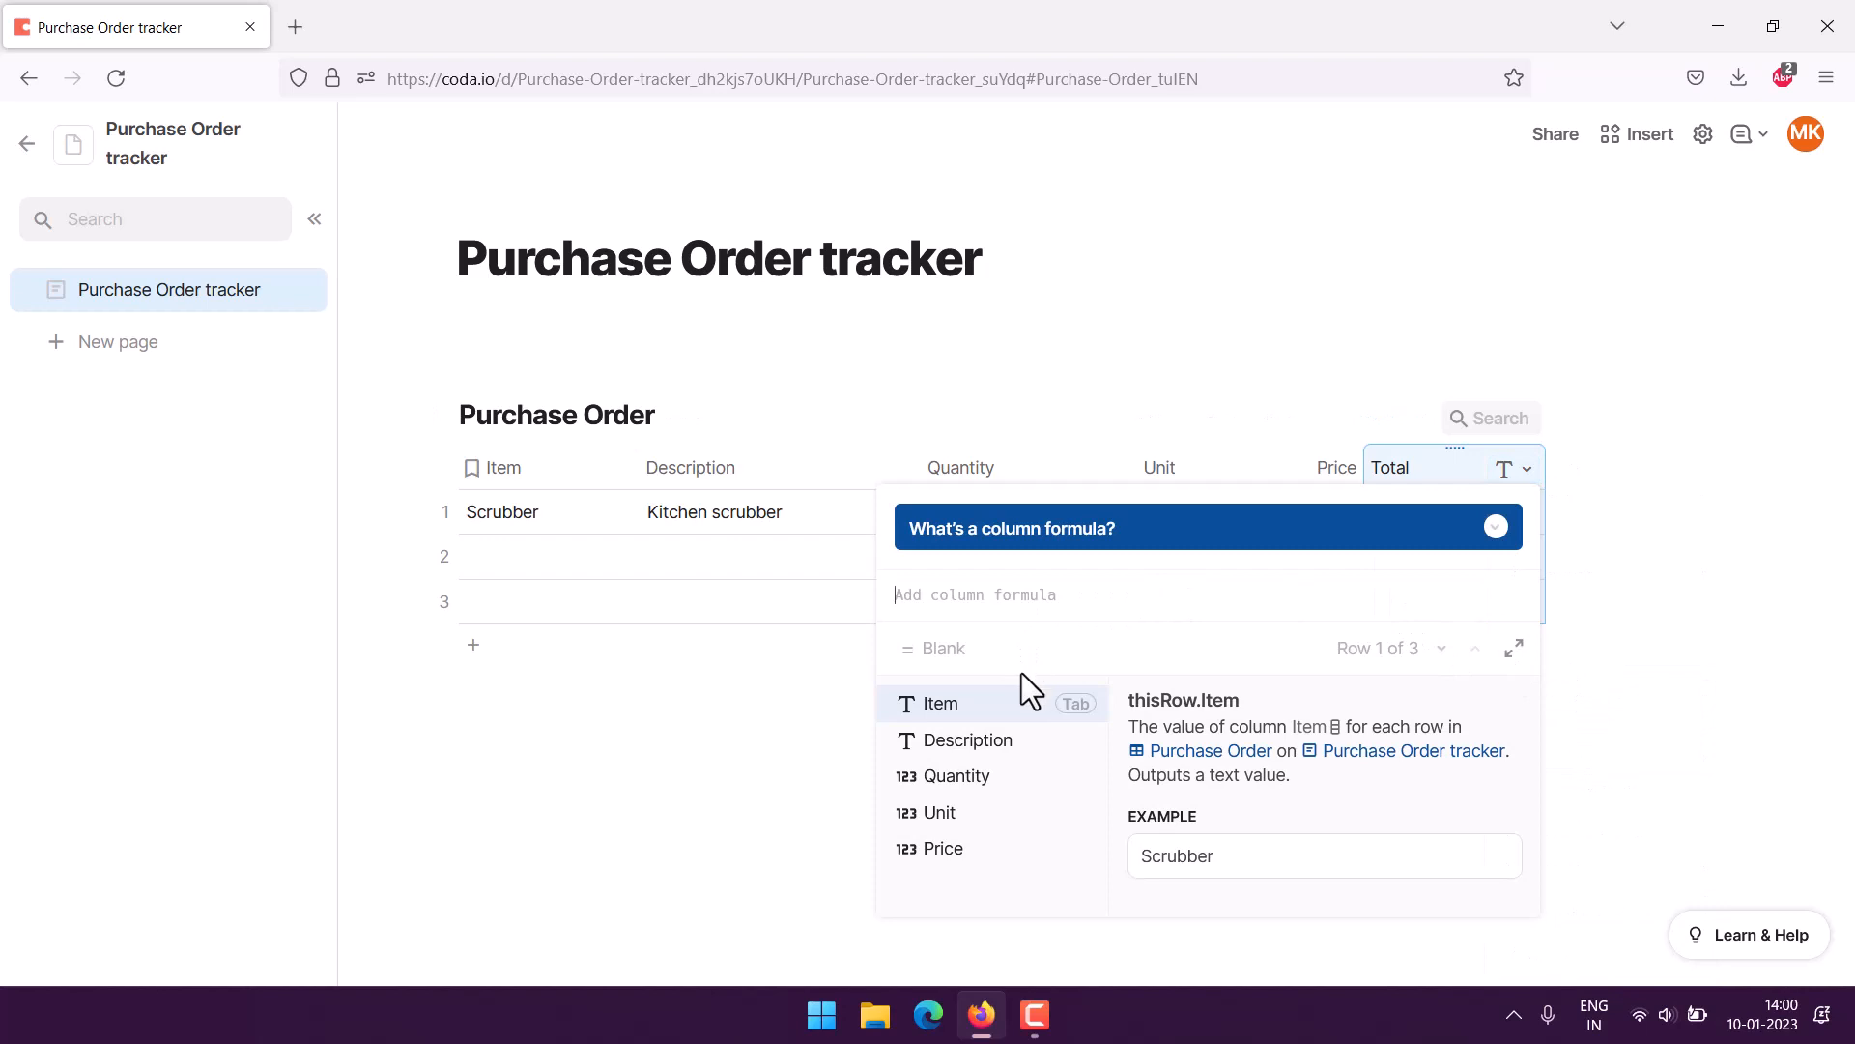
left_click(959, 777)
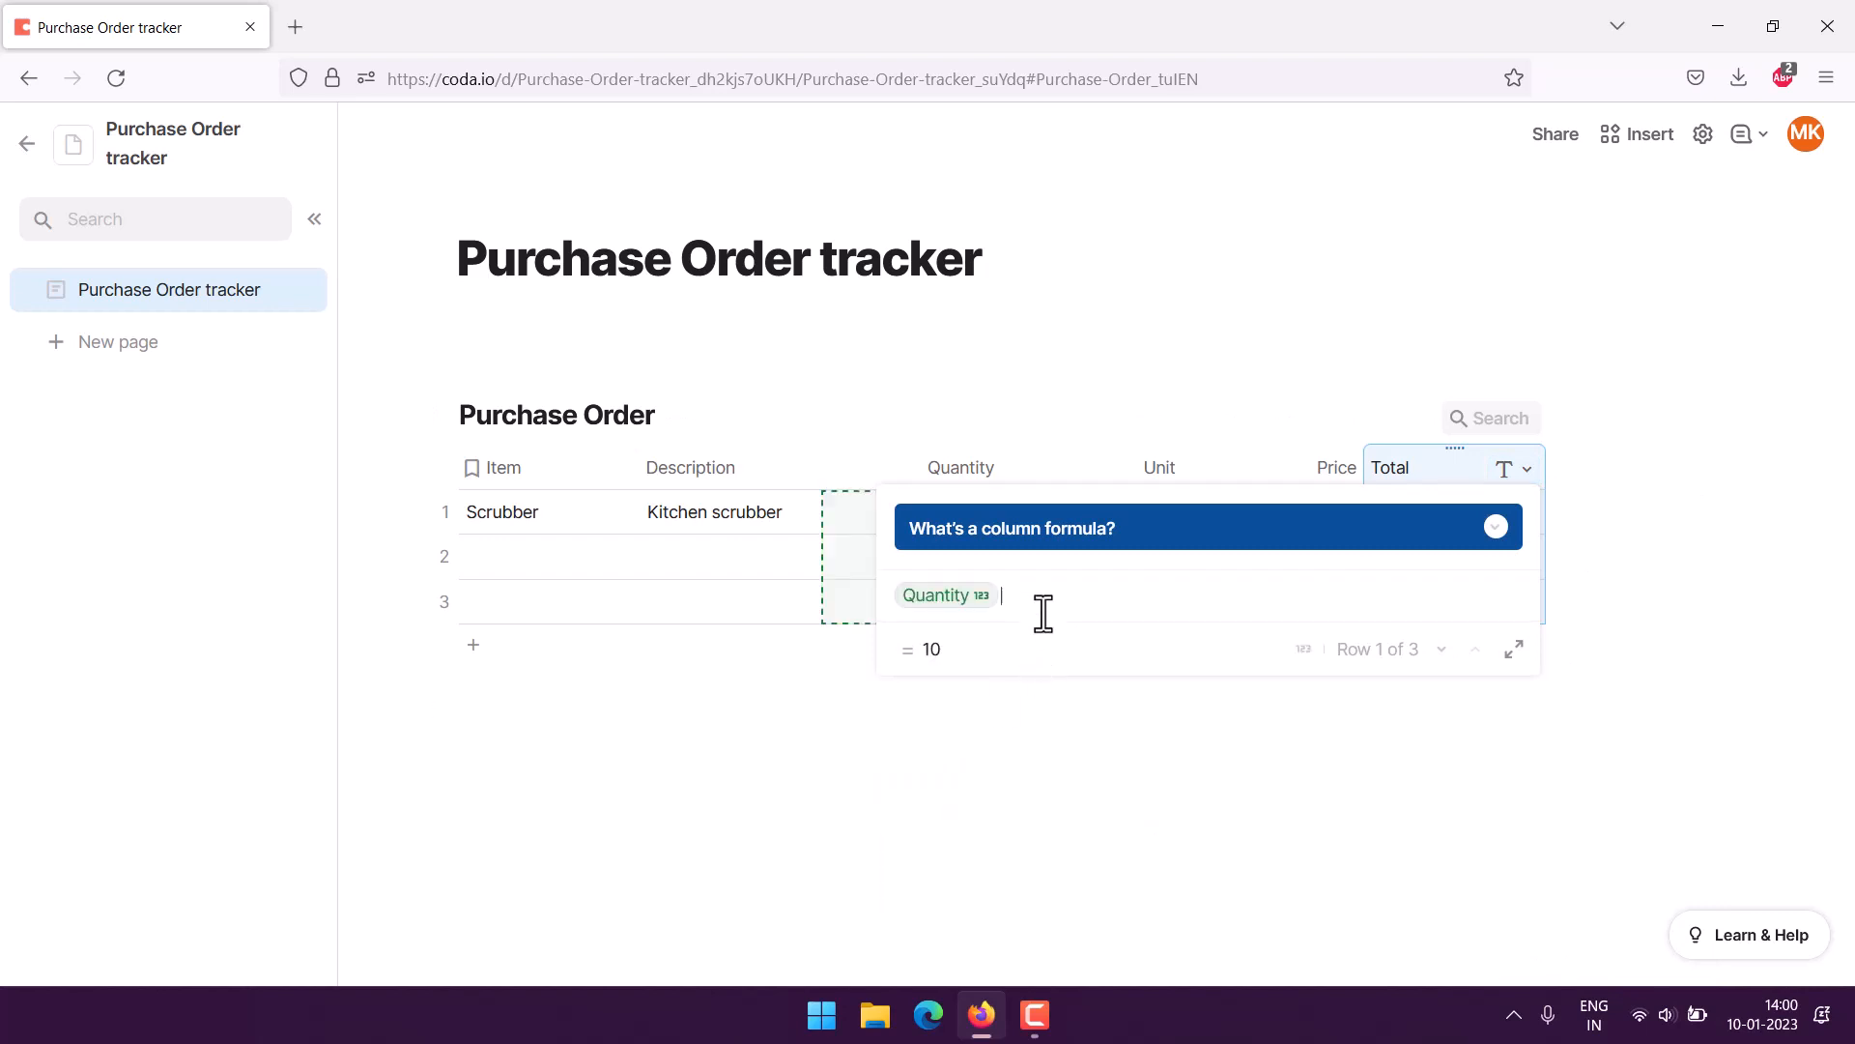
type("*")
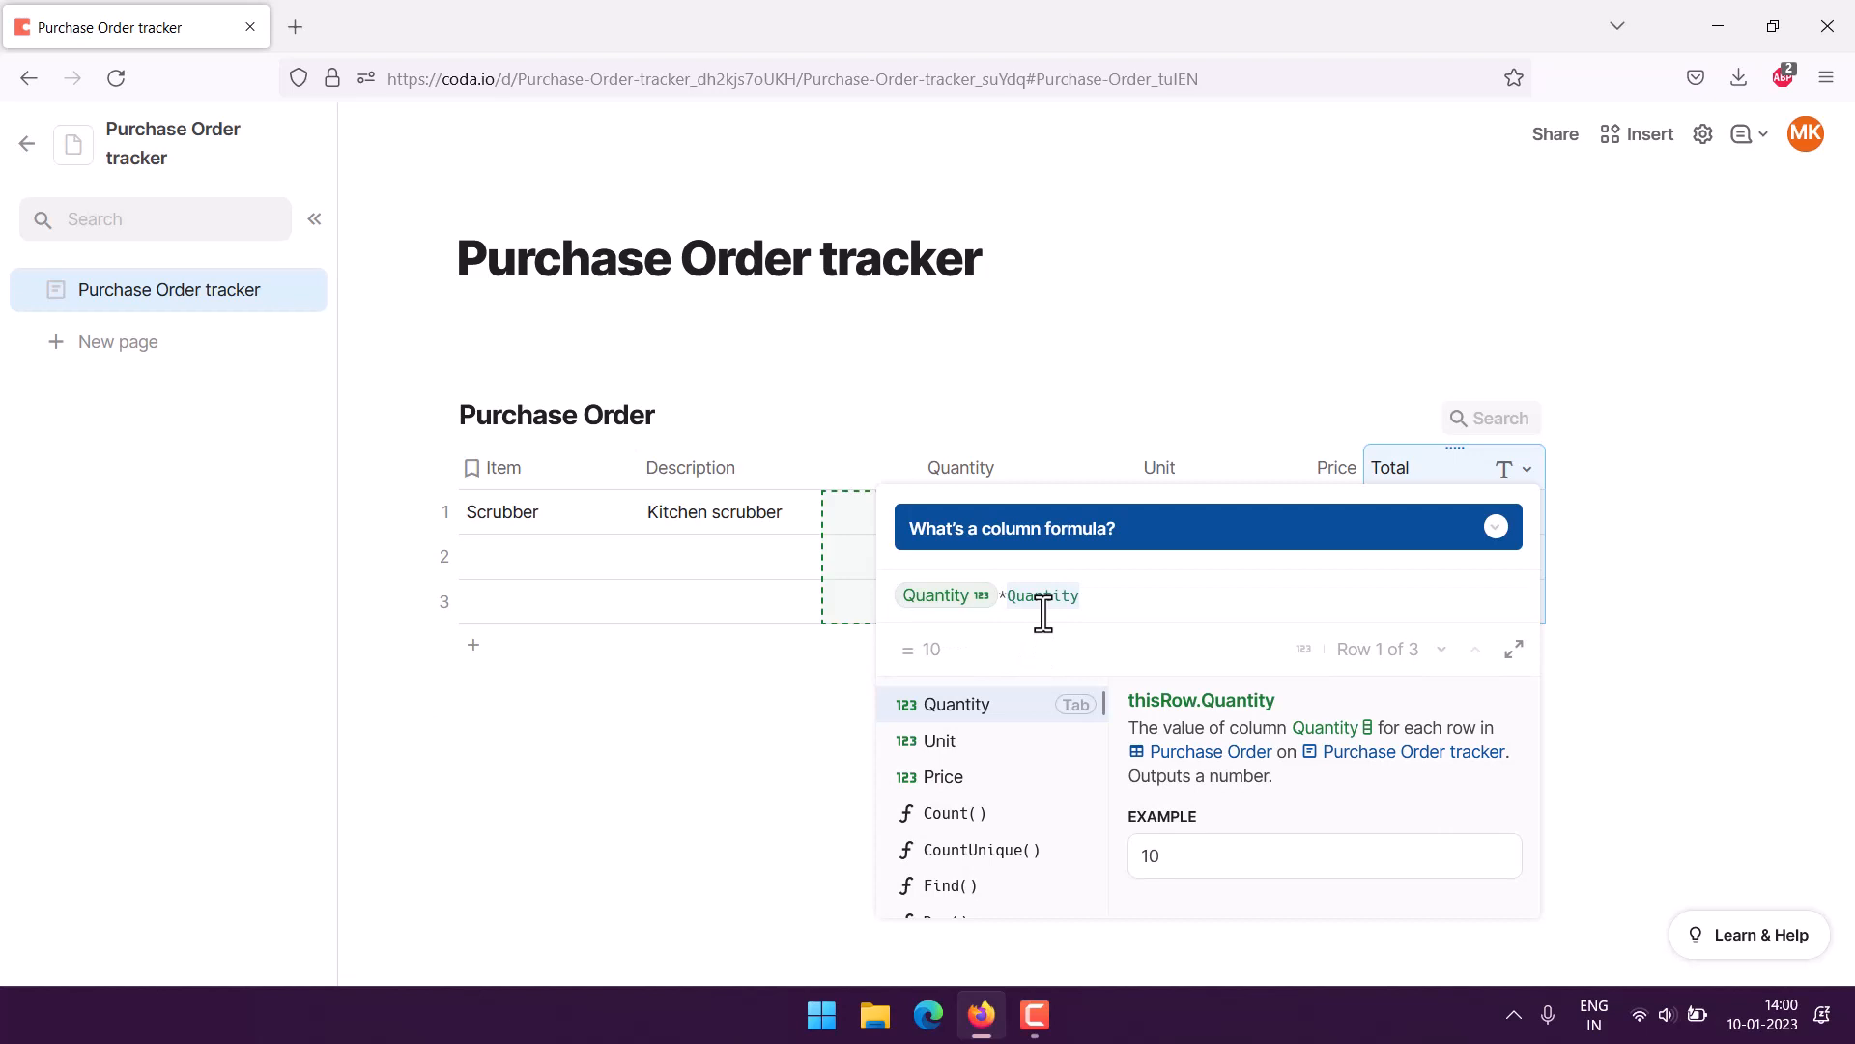
left_click(965, 774)
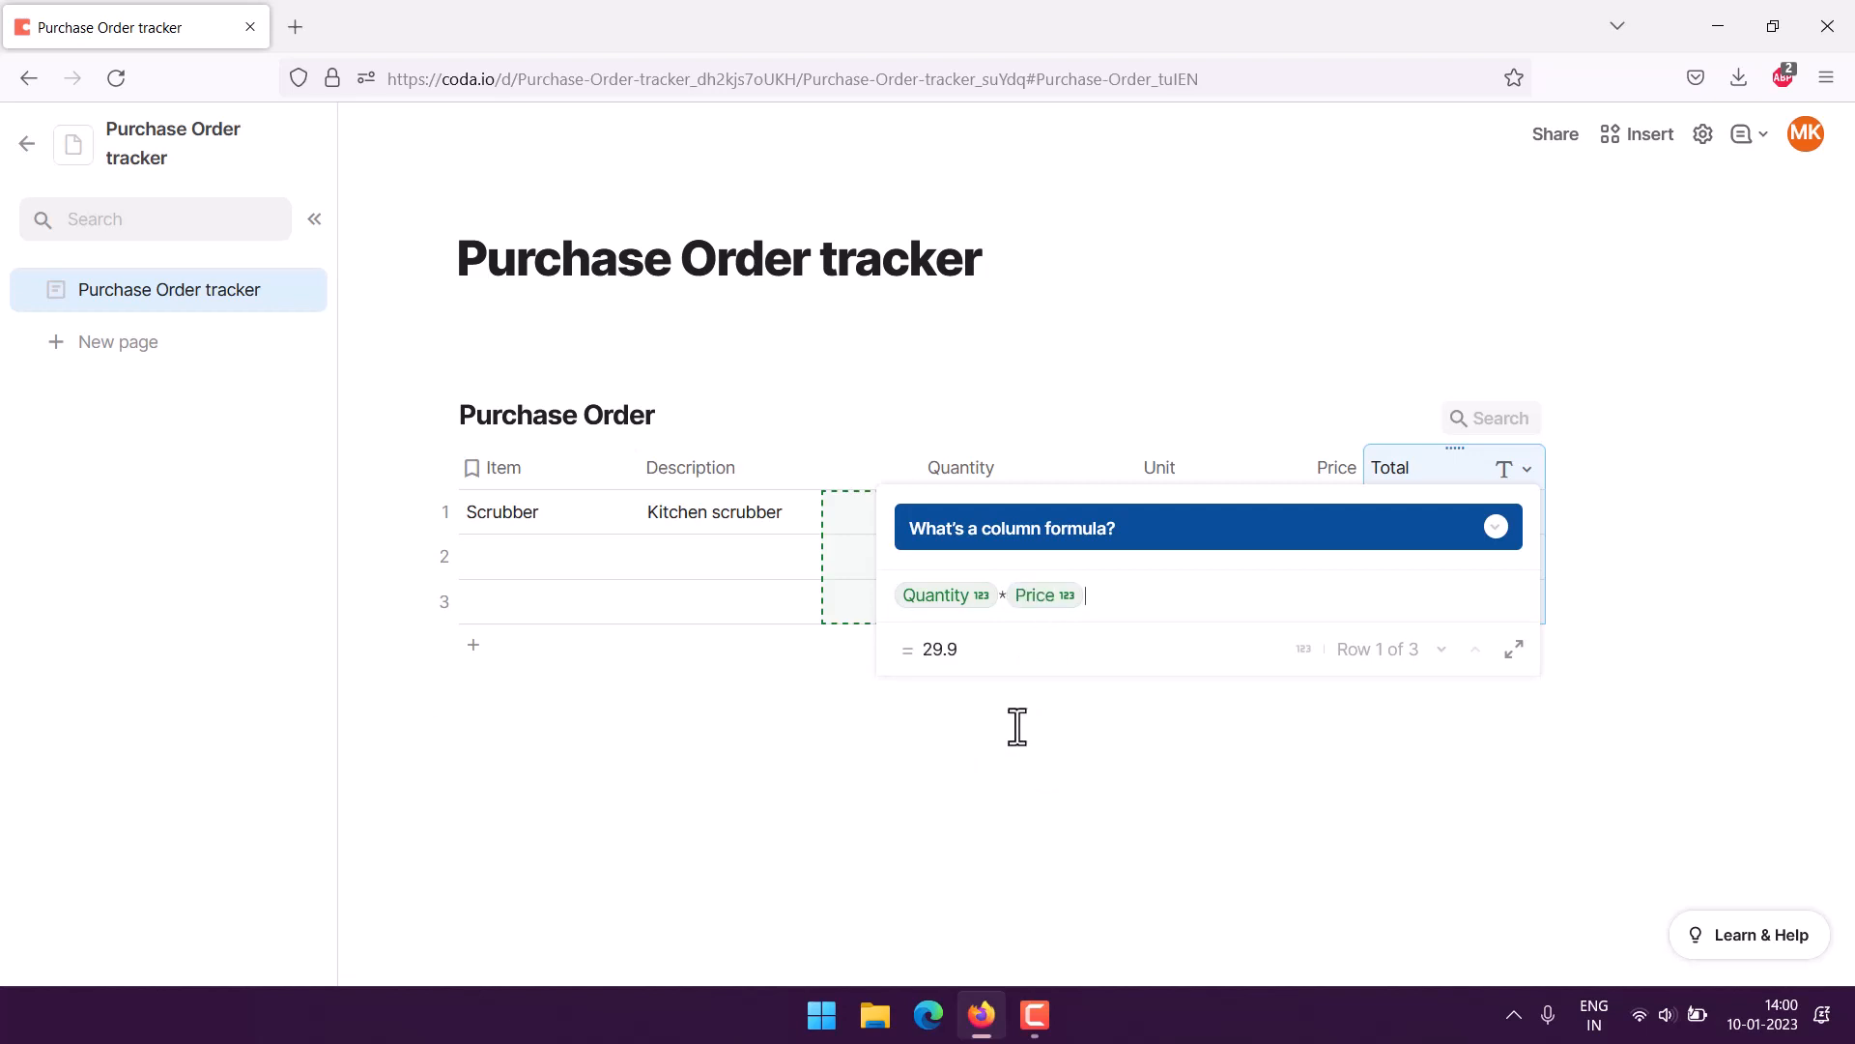
left_click(1122, 687)
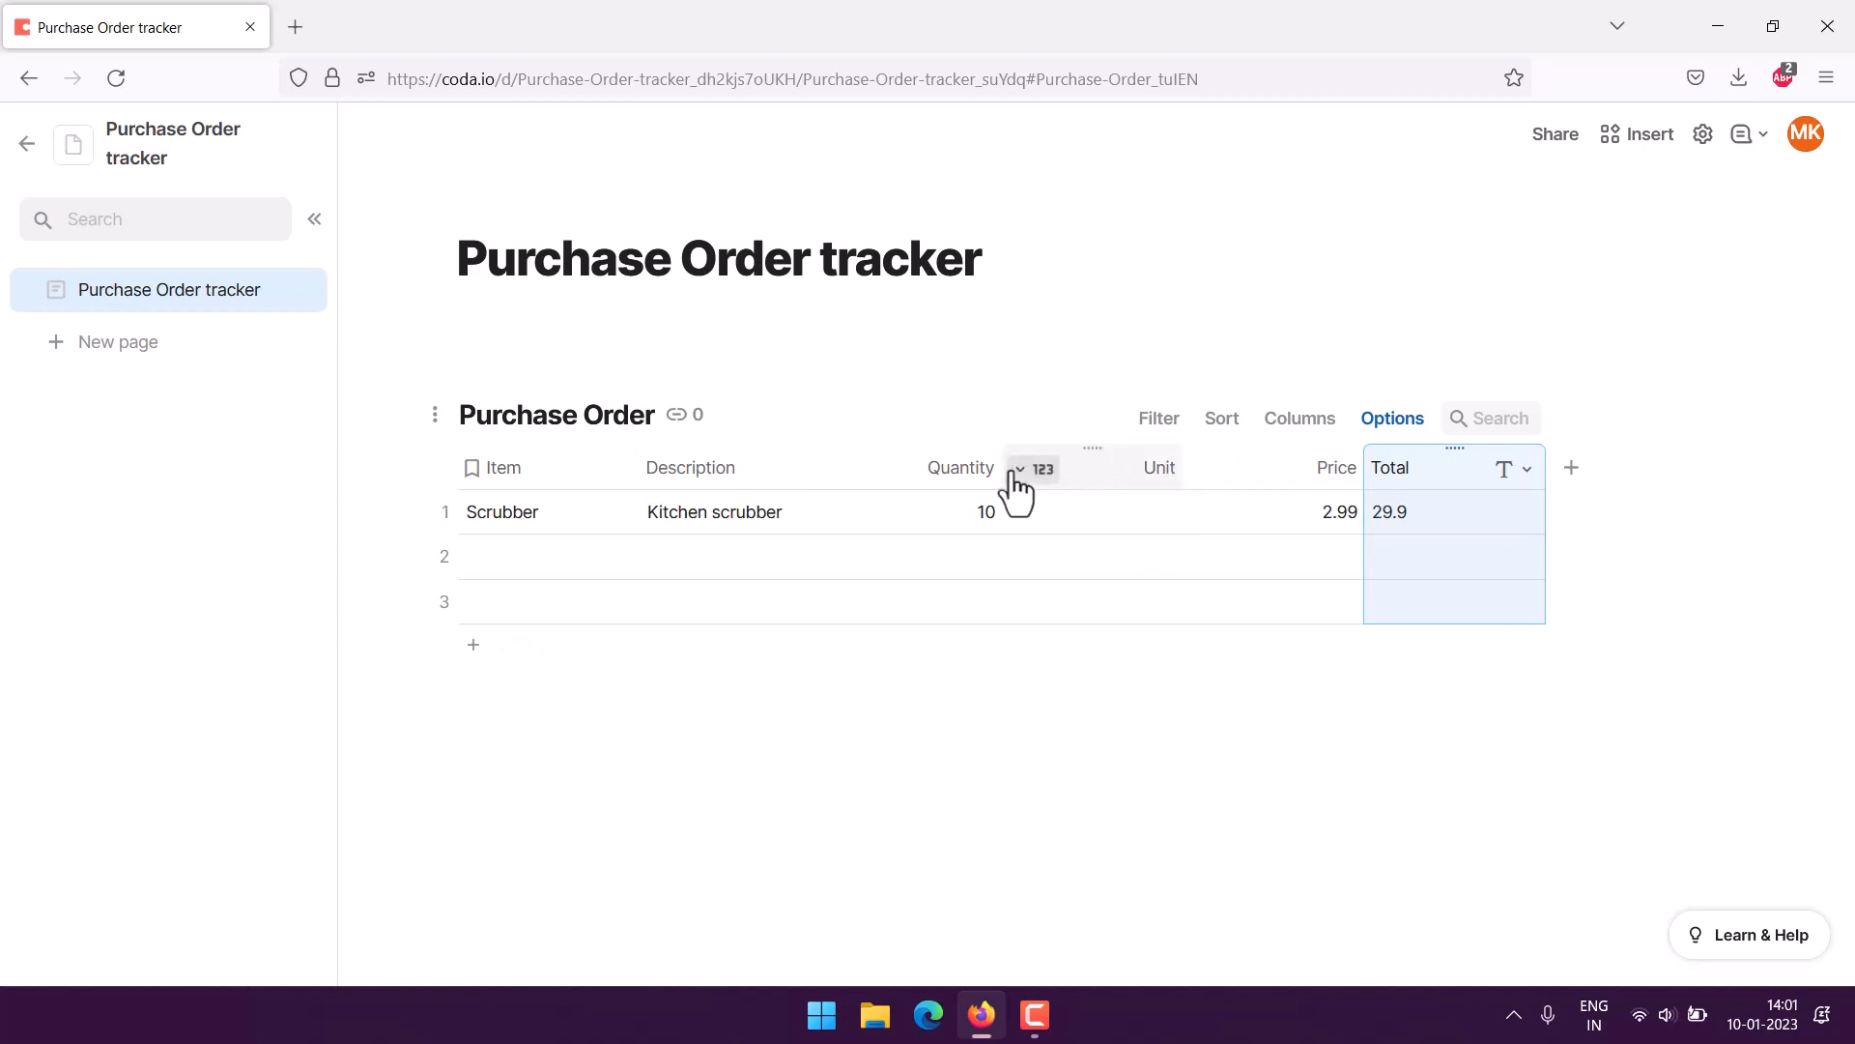
- Delete the Unit column from the Purchase Order table
left_click(1017, 471)
scroll(1127, 870, "down", 2)
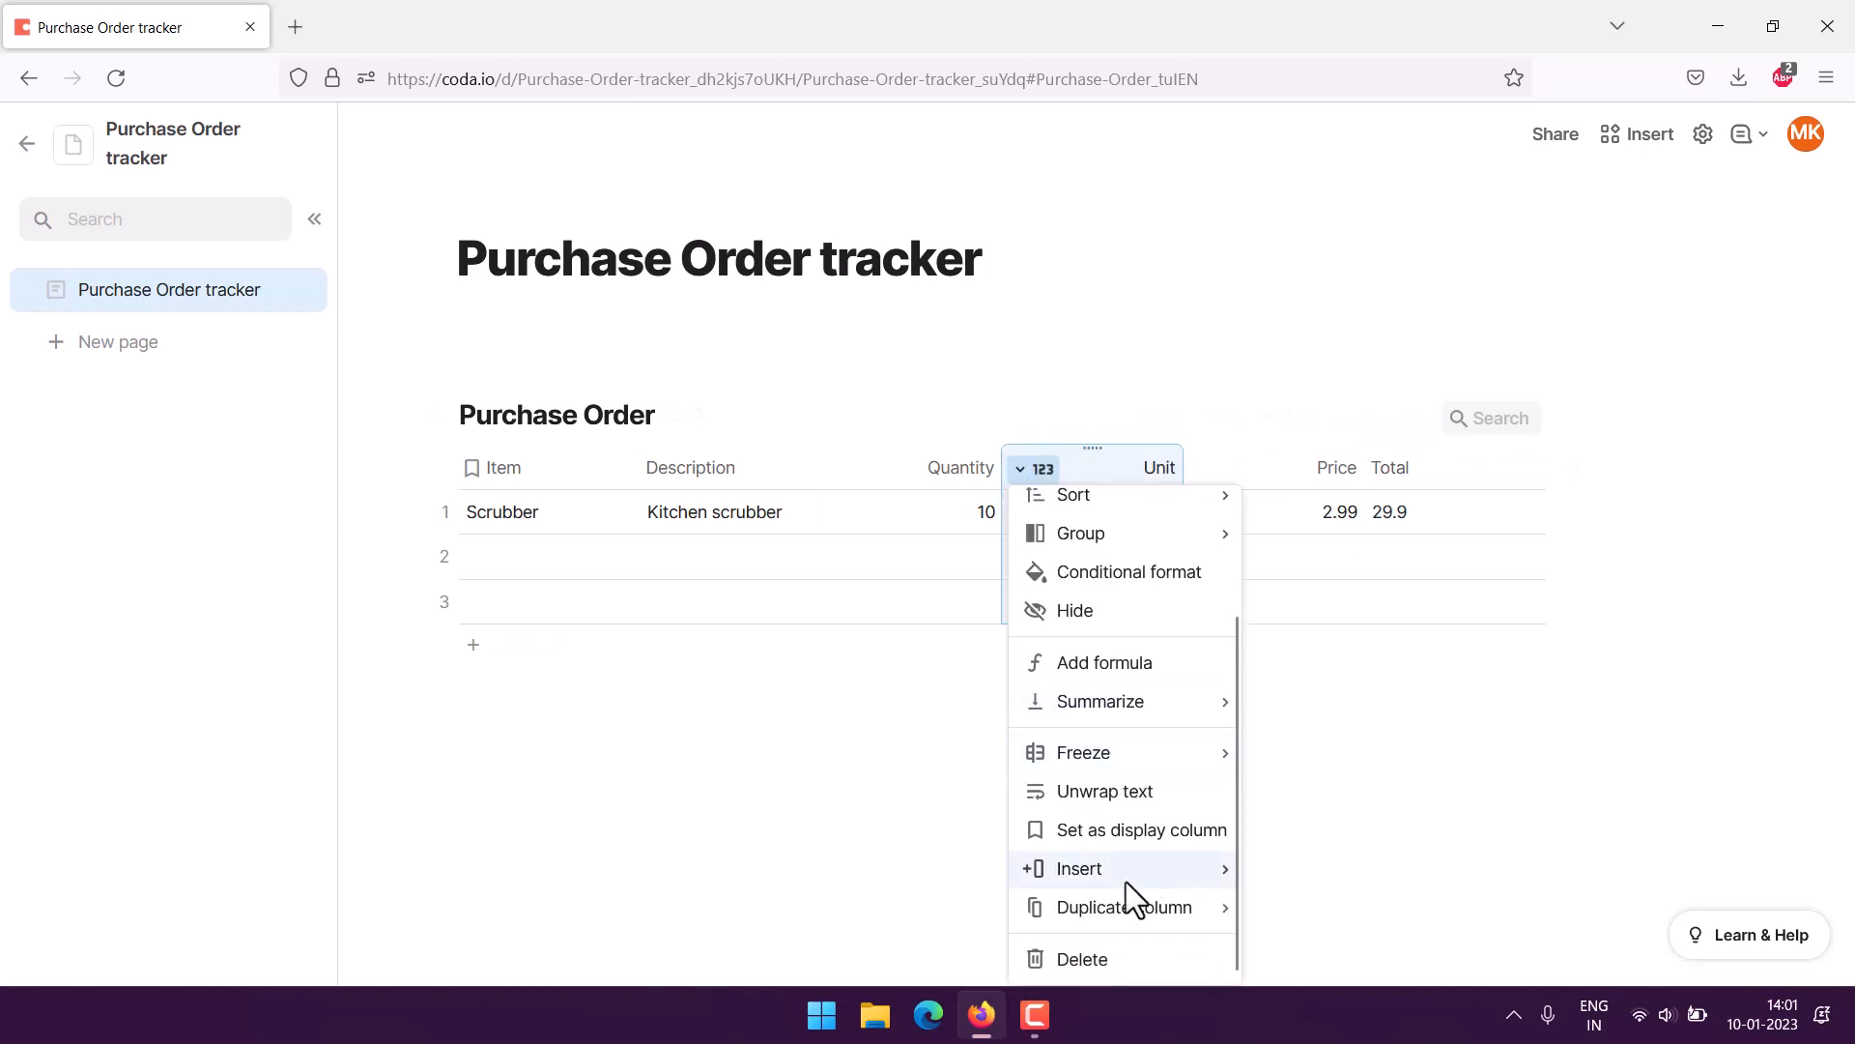
left_click(1079, 959)
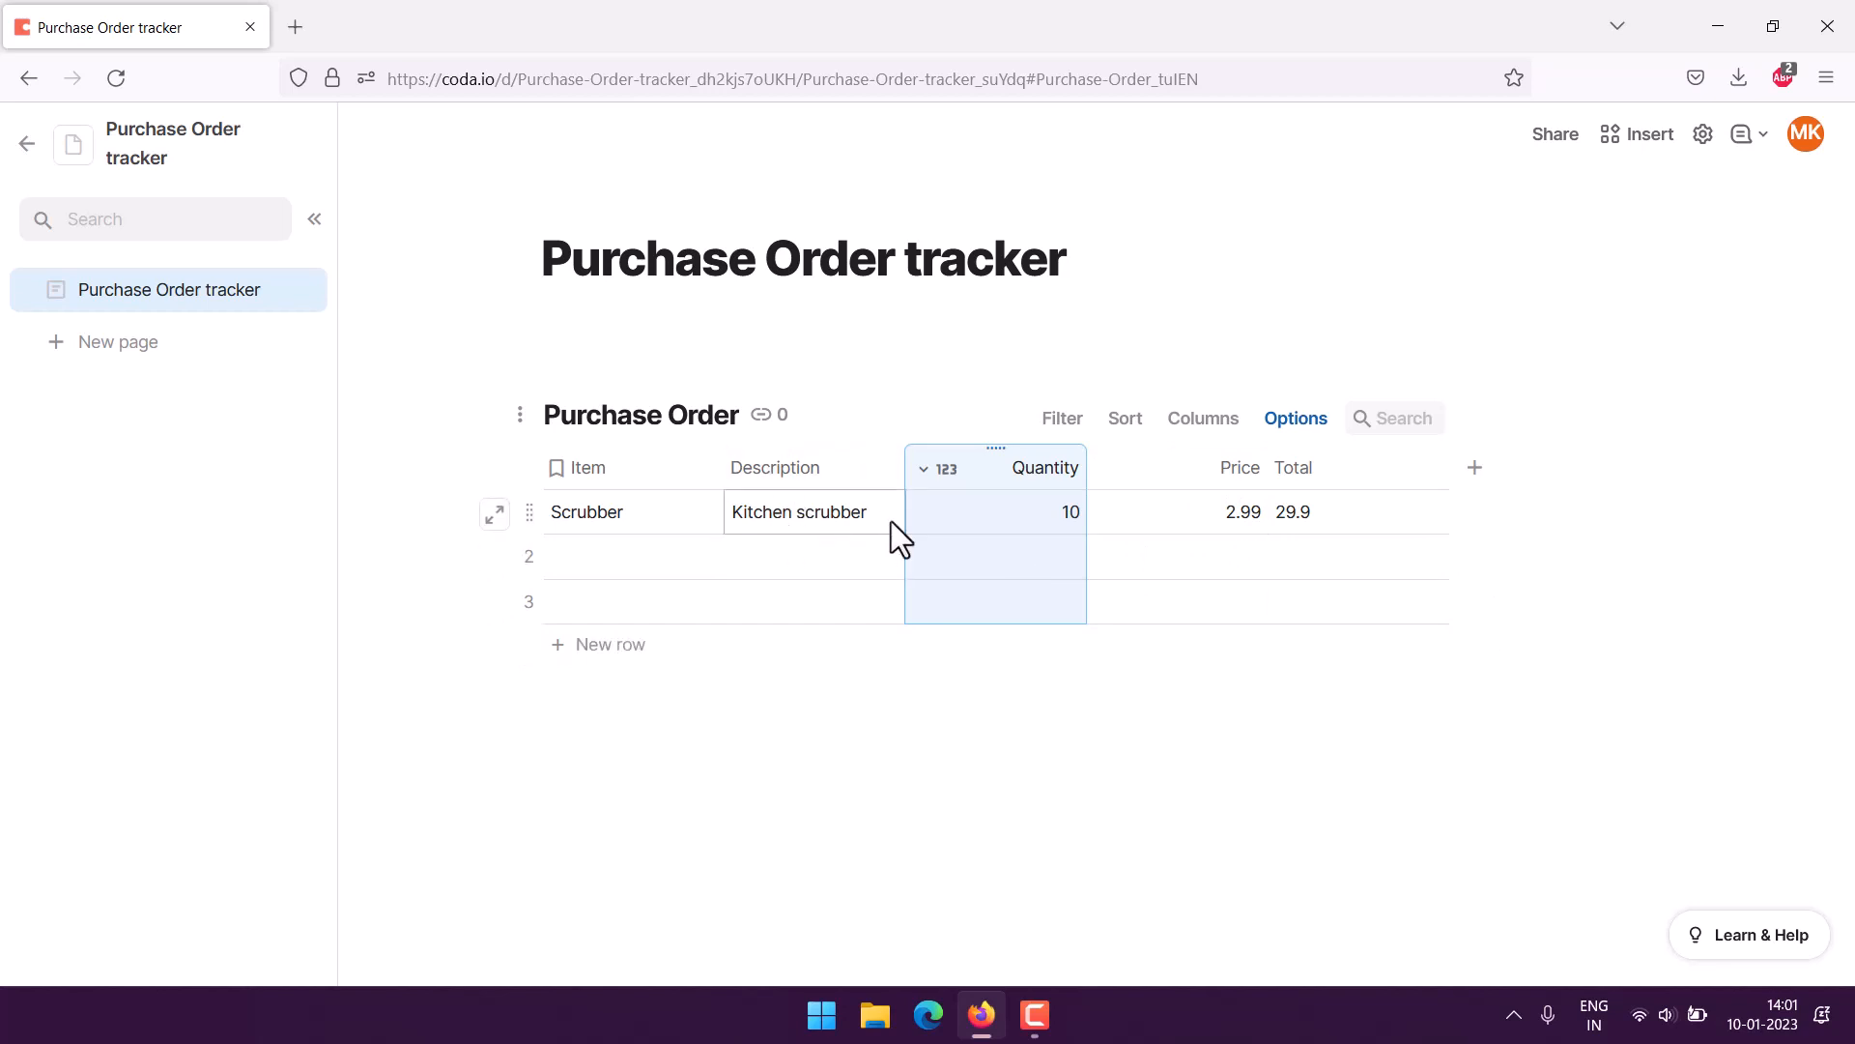
left_click(571, 549)
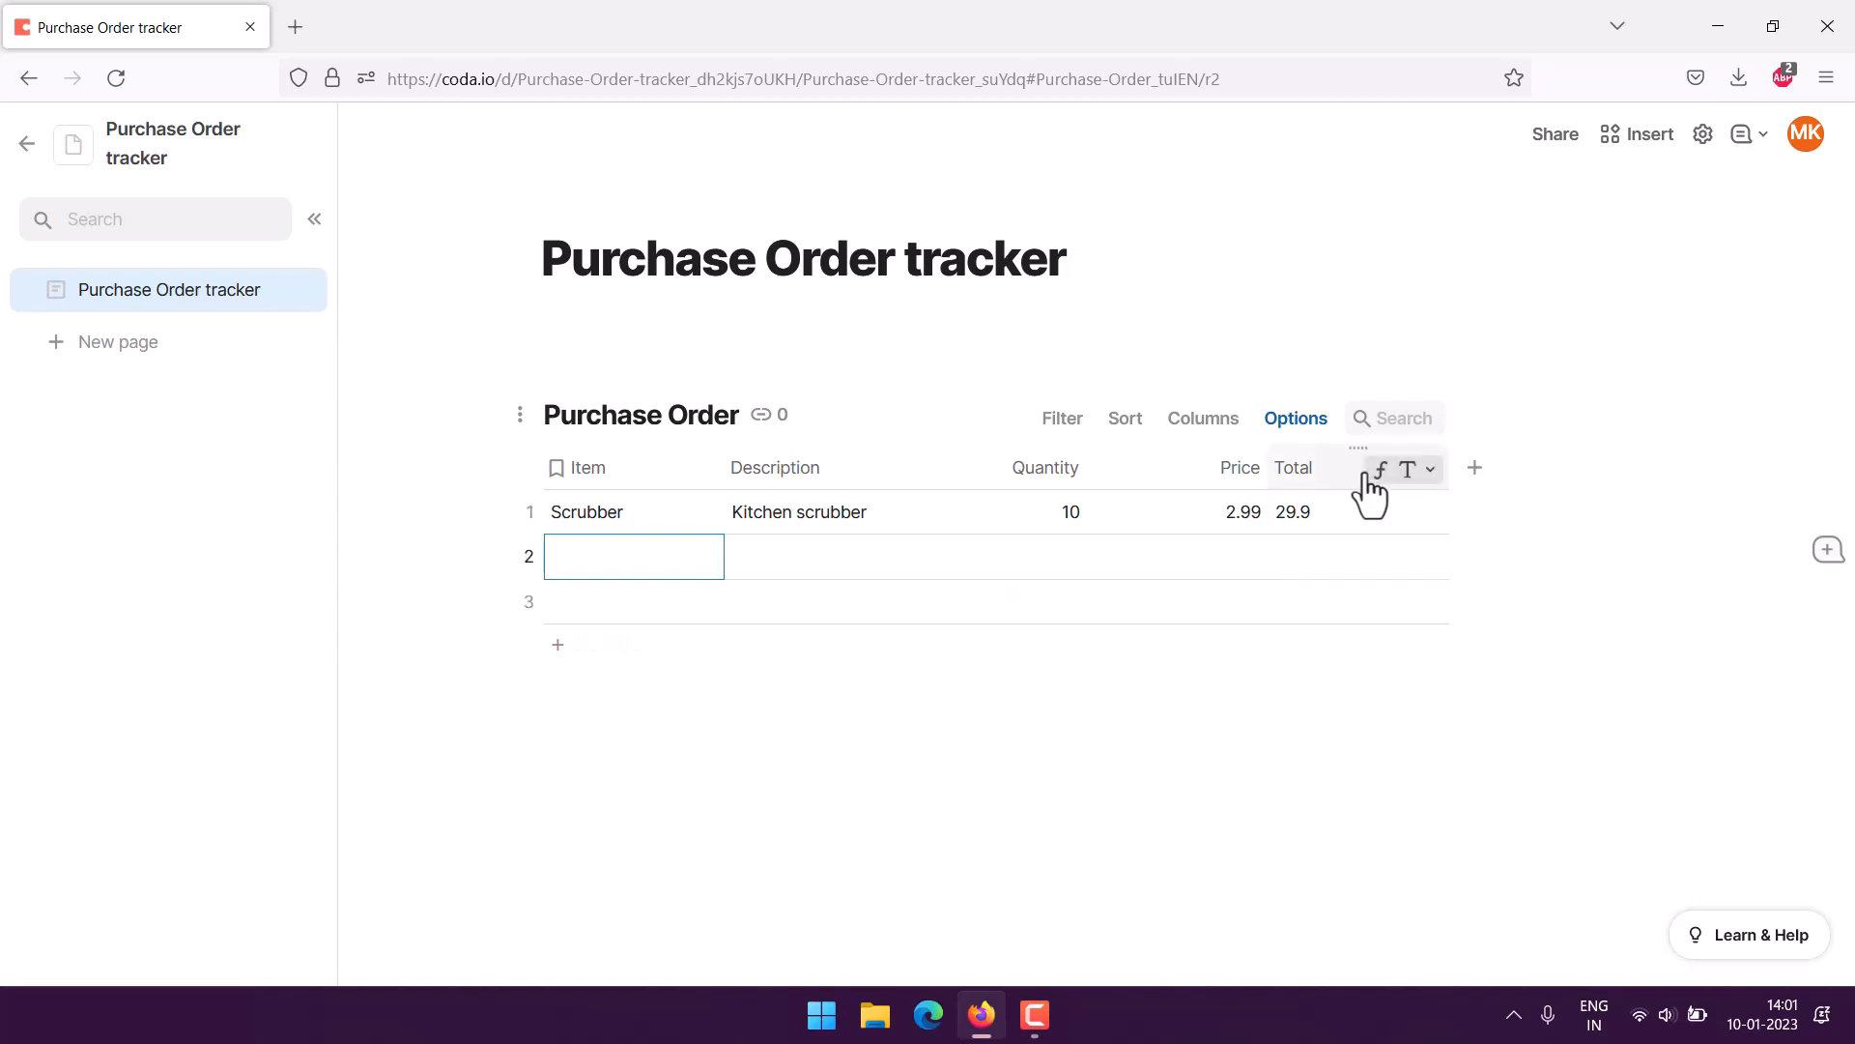
- Add a conditional format rule to the Total column with orange text on a light orange background, leaving its contains value empty
left_click(1337, 468)
left_click(1432, 472)
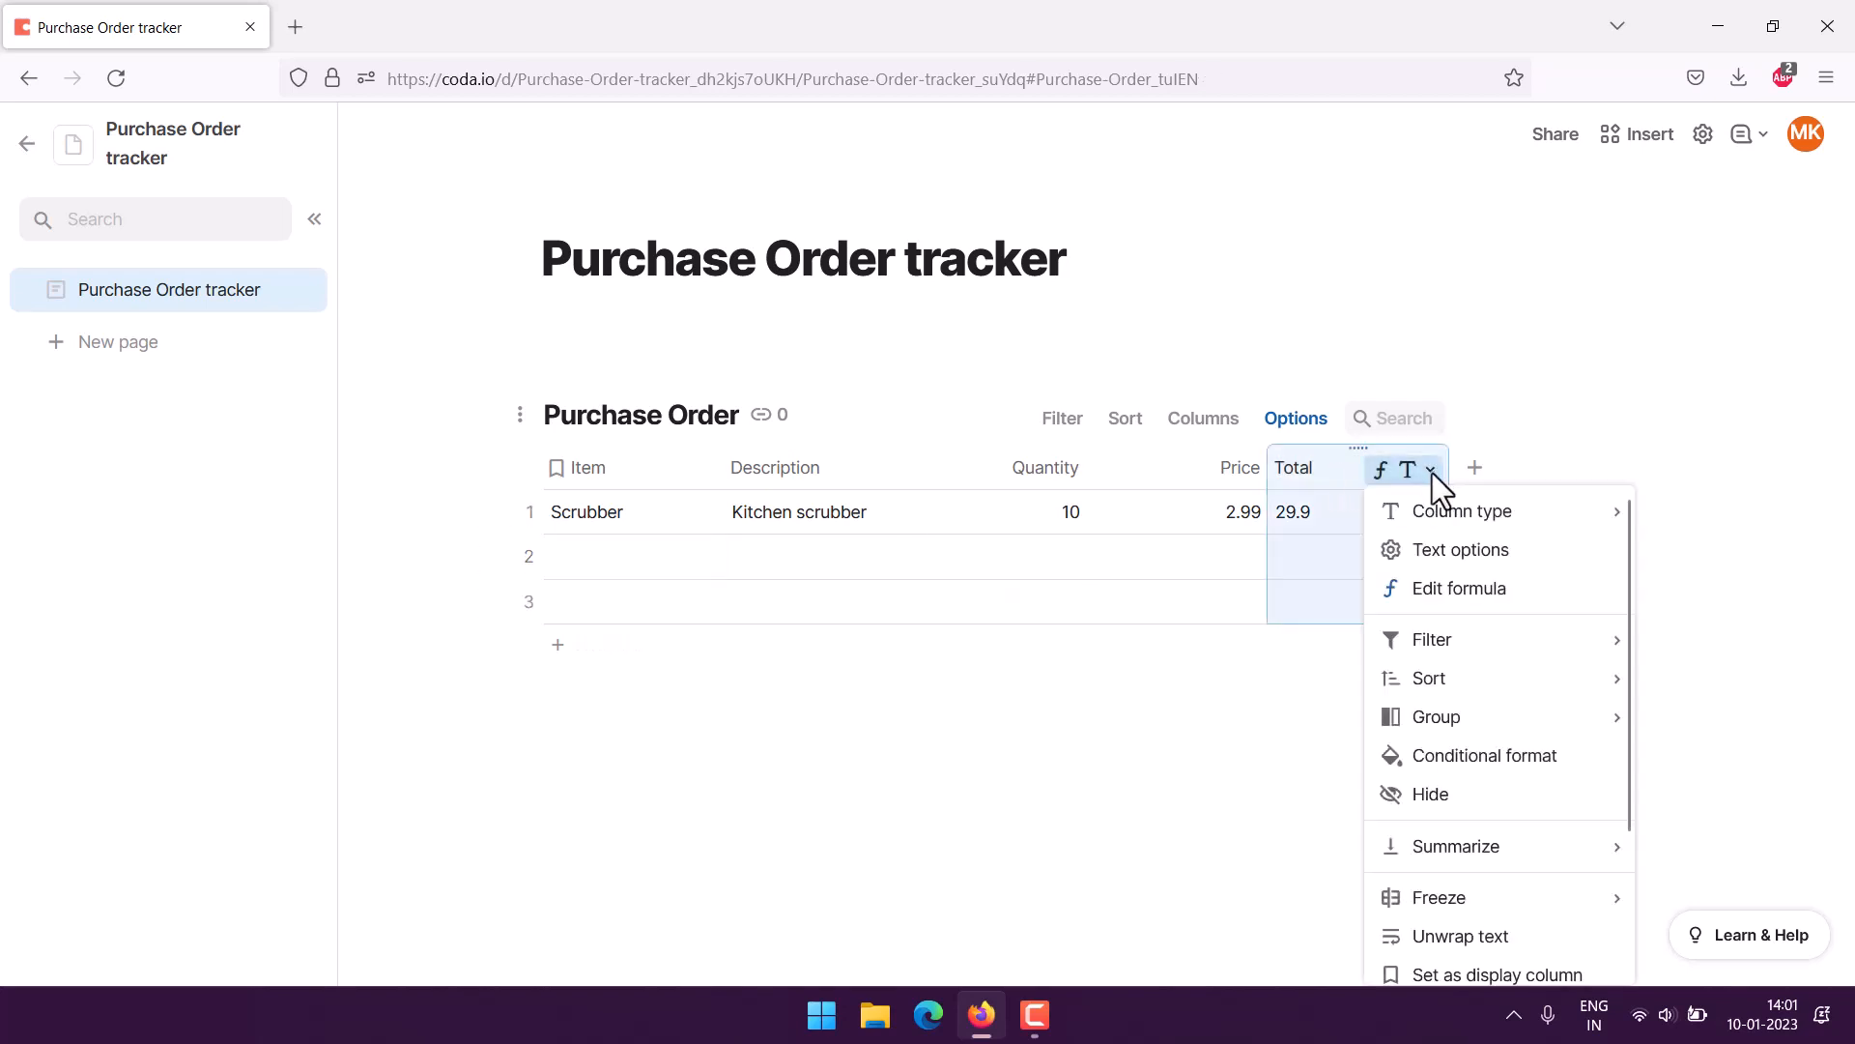
left_click(1498, 758)
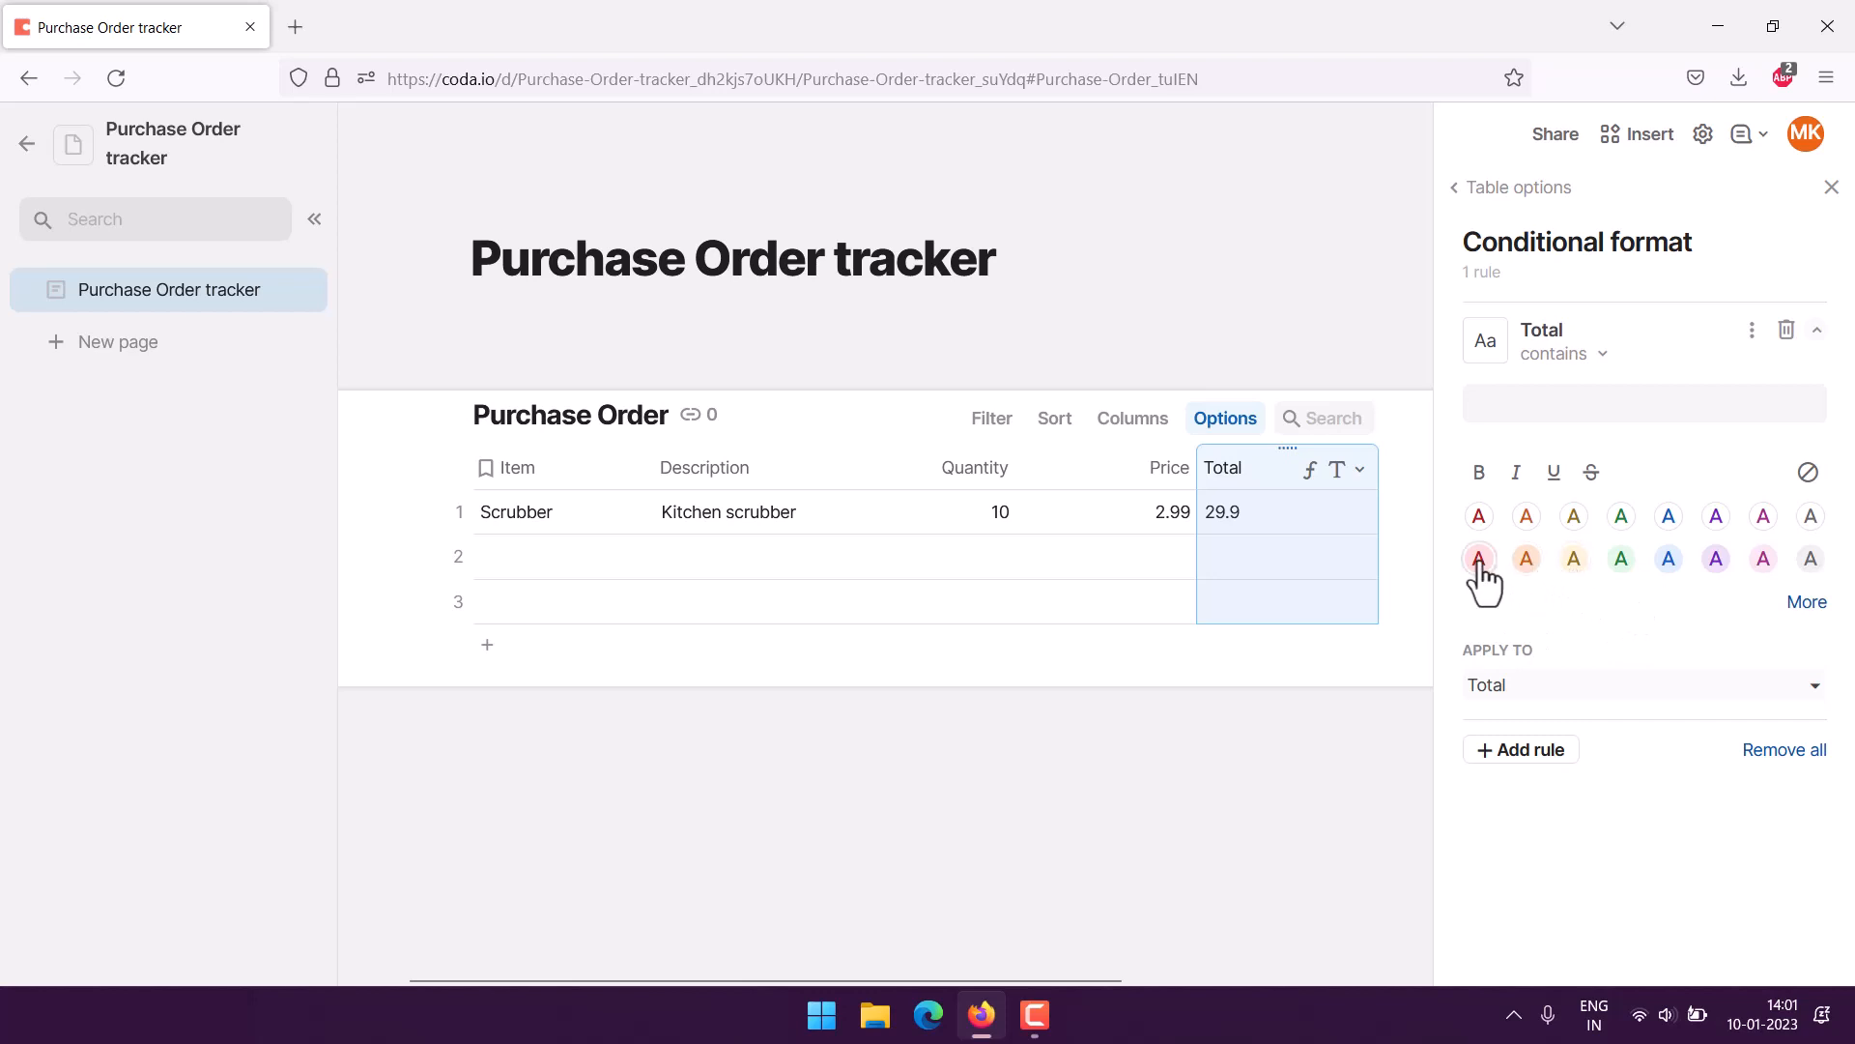
left_click(1527, 560)
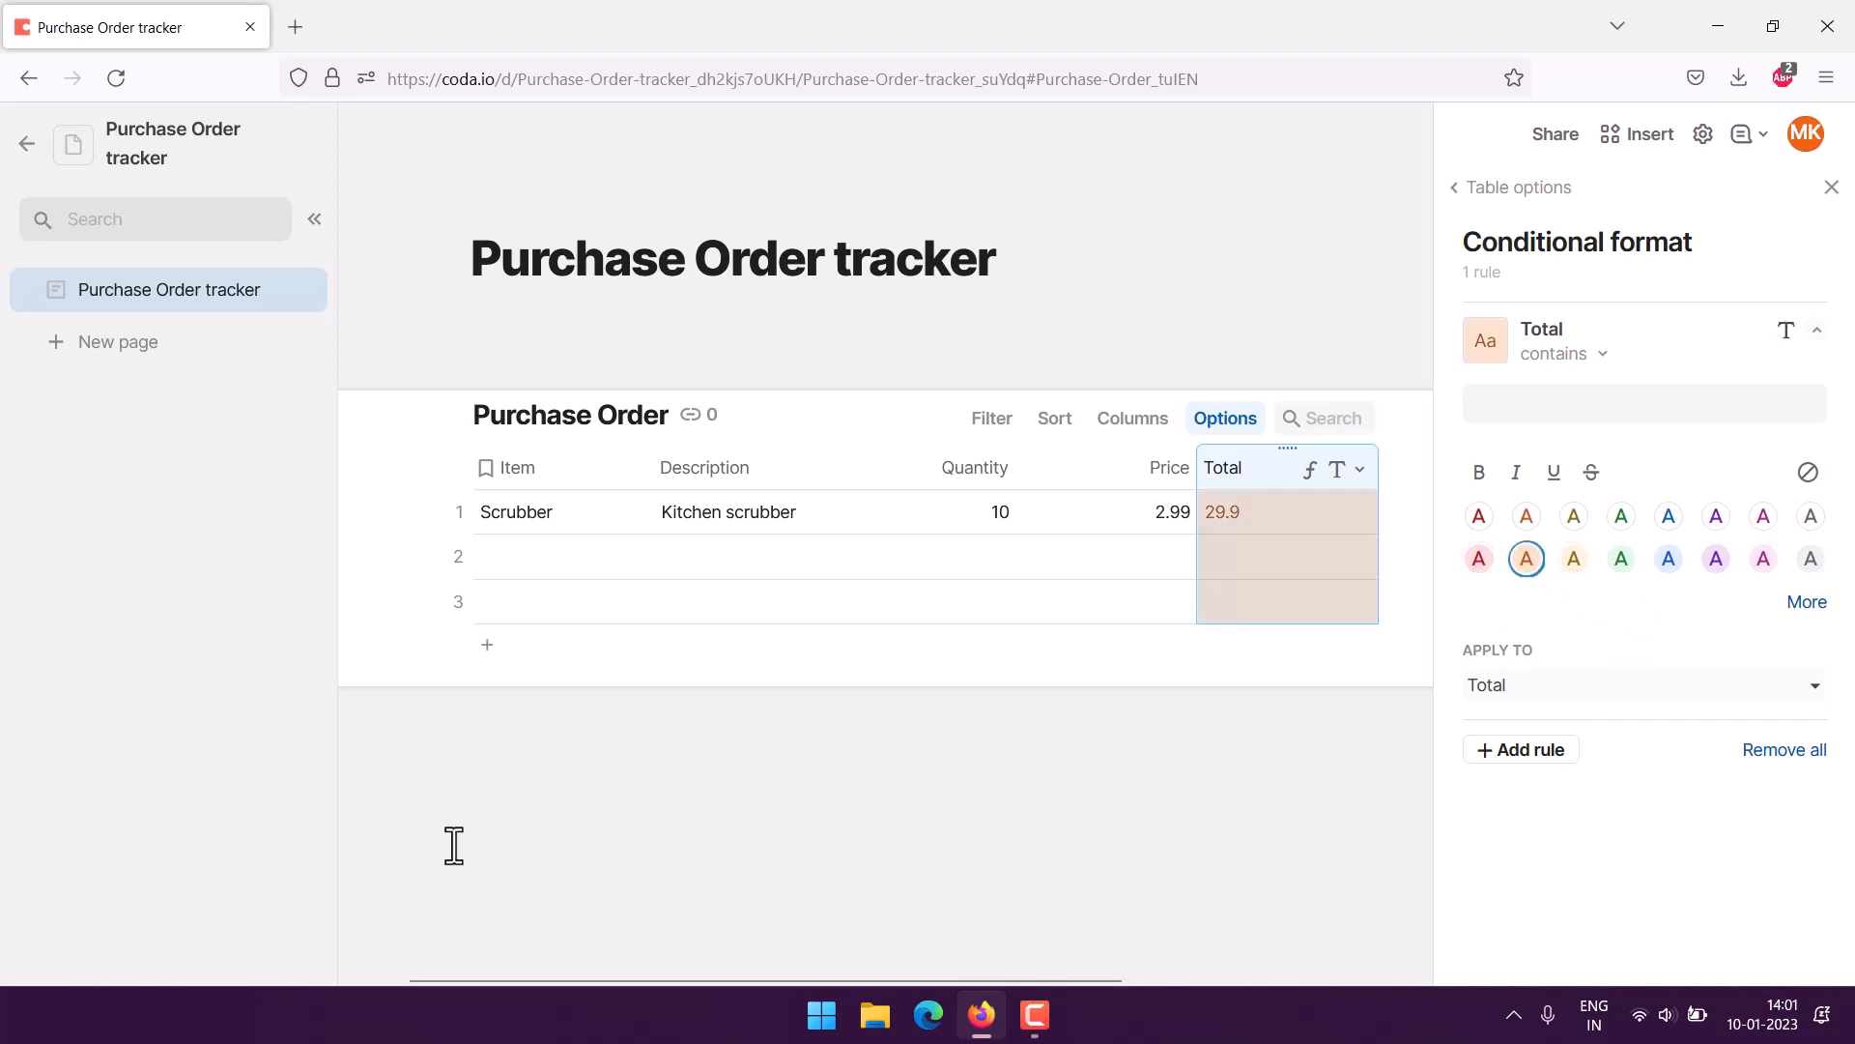
left_click(409, 807)
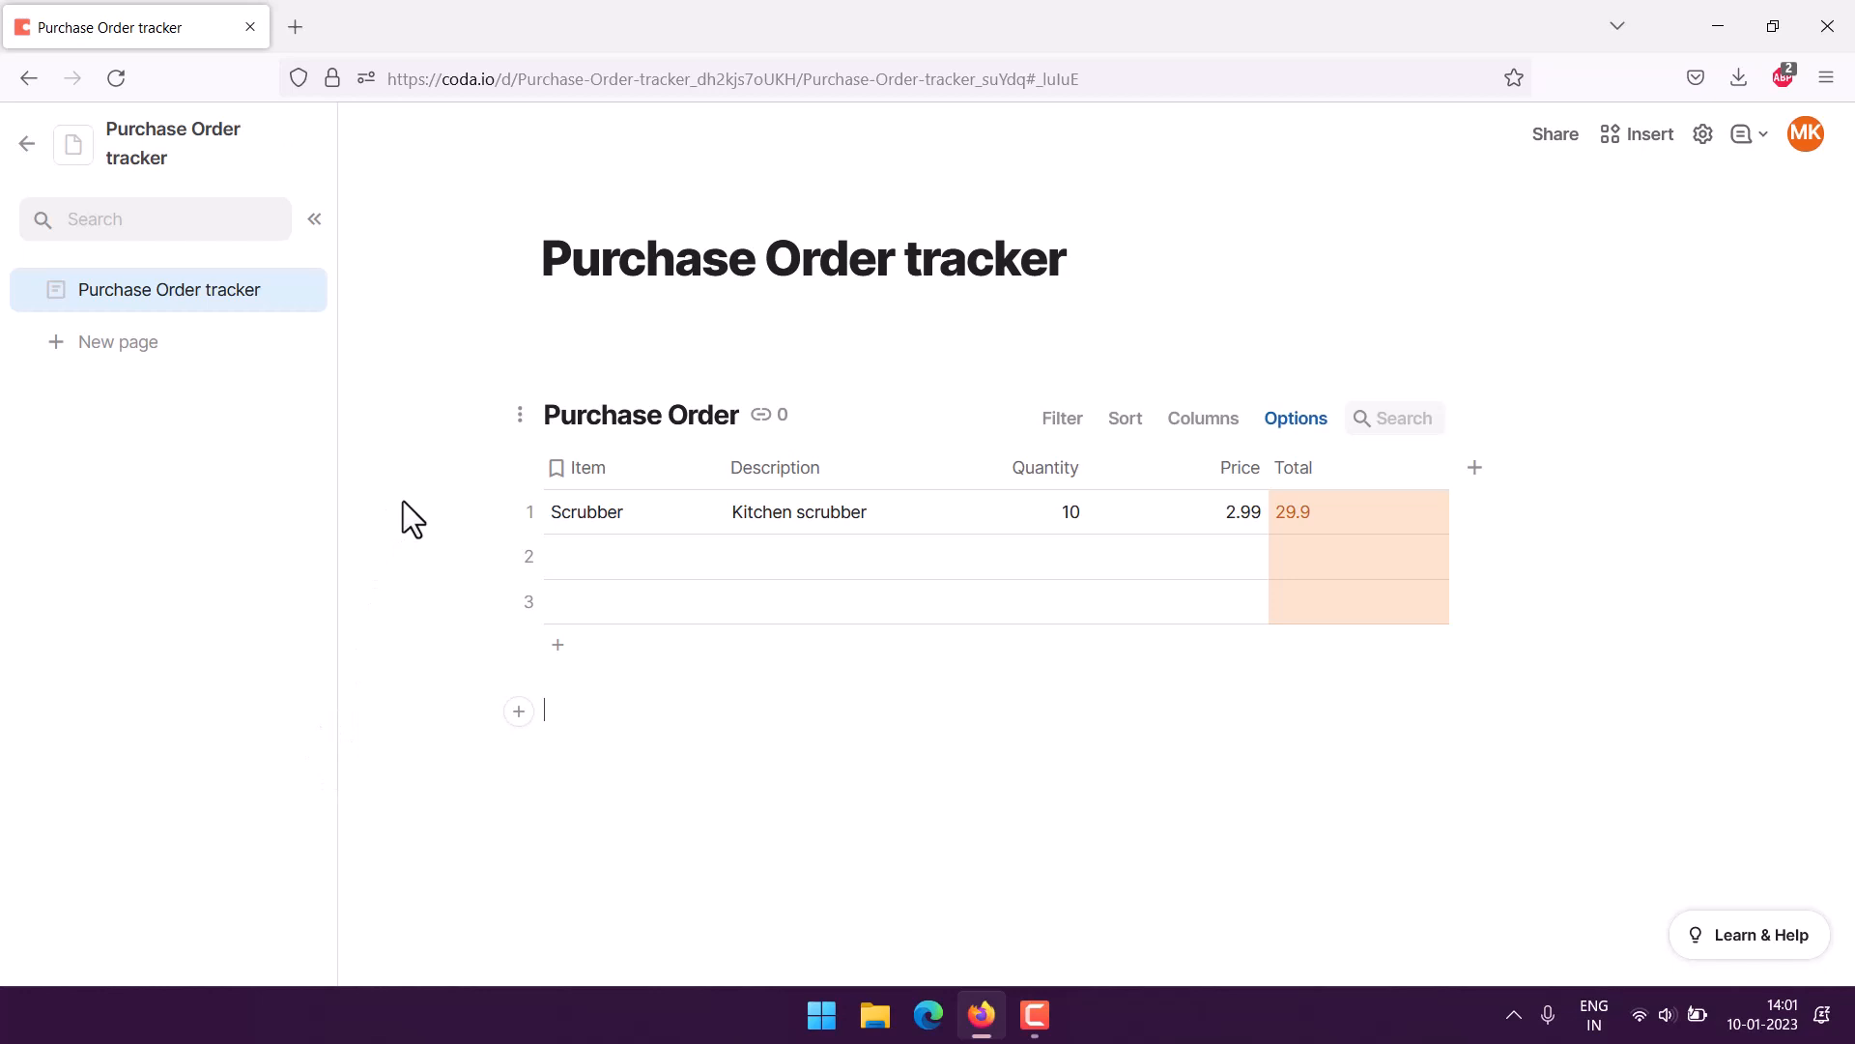
left_click(1000, 474)
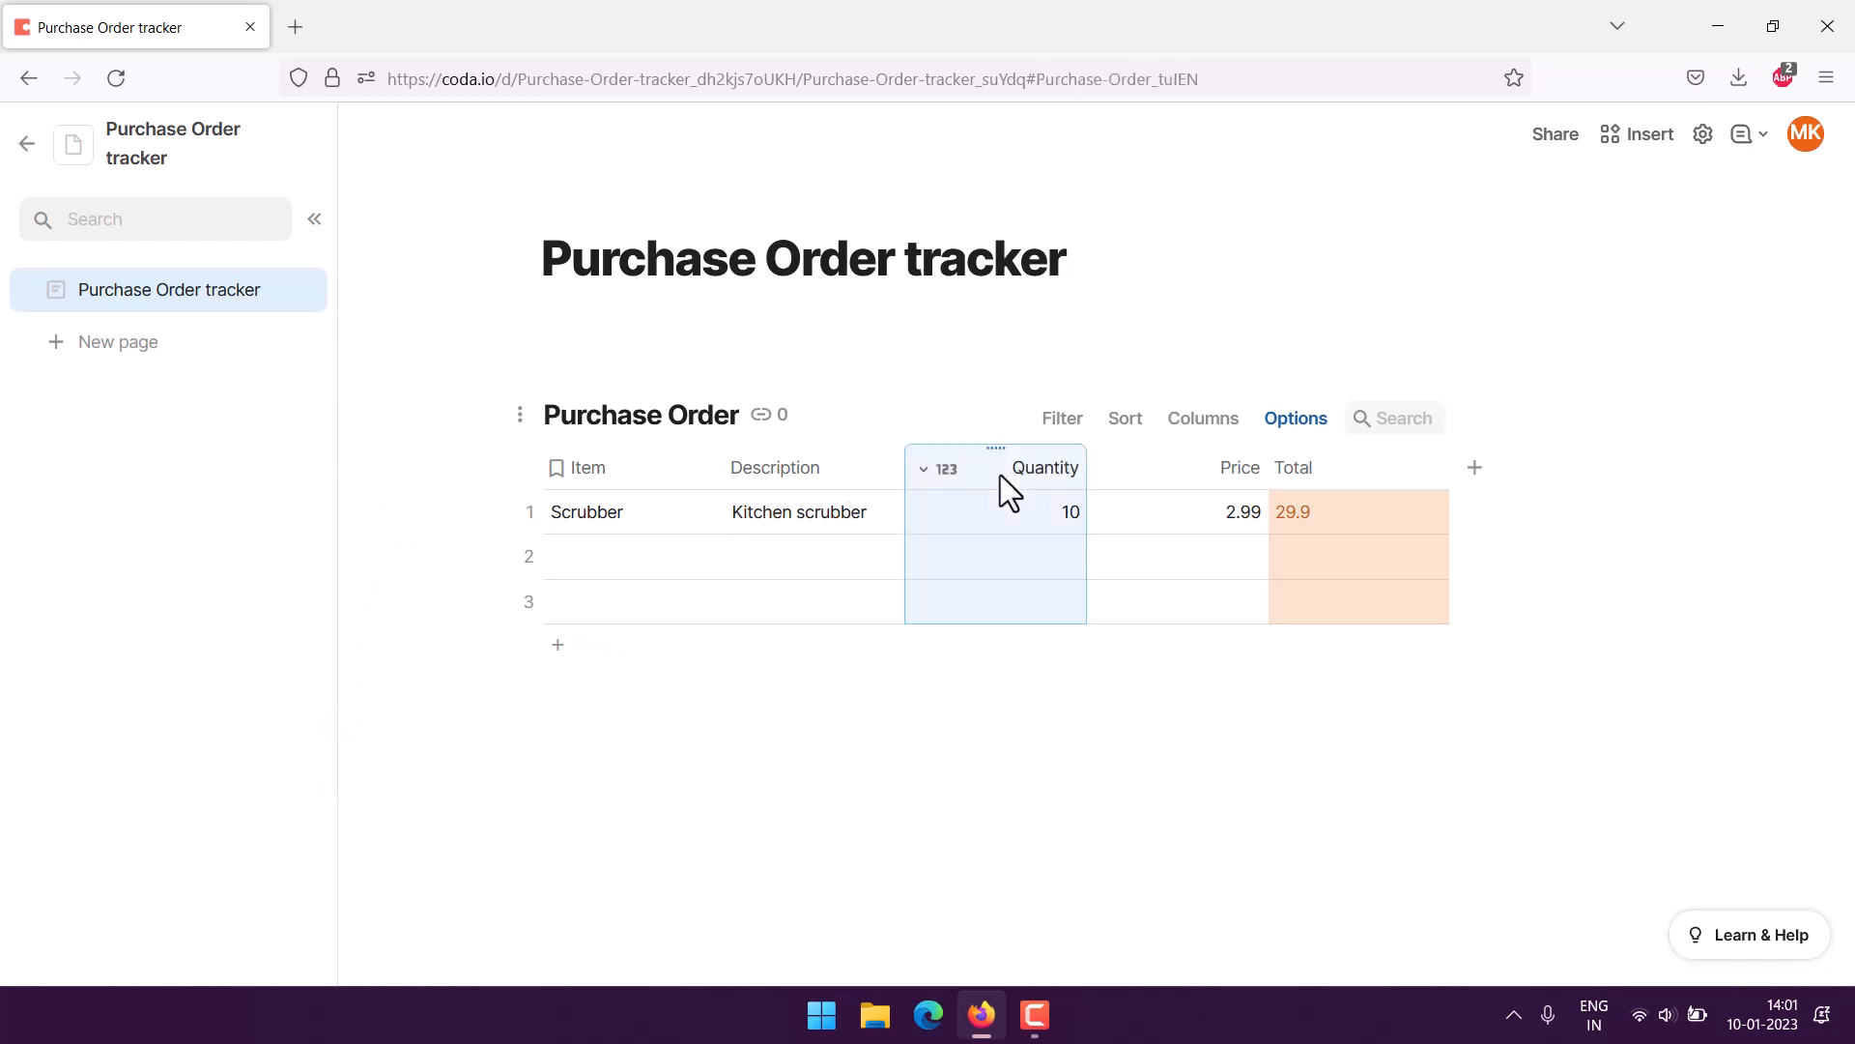
left_click(924, 470)
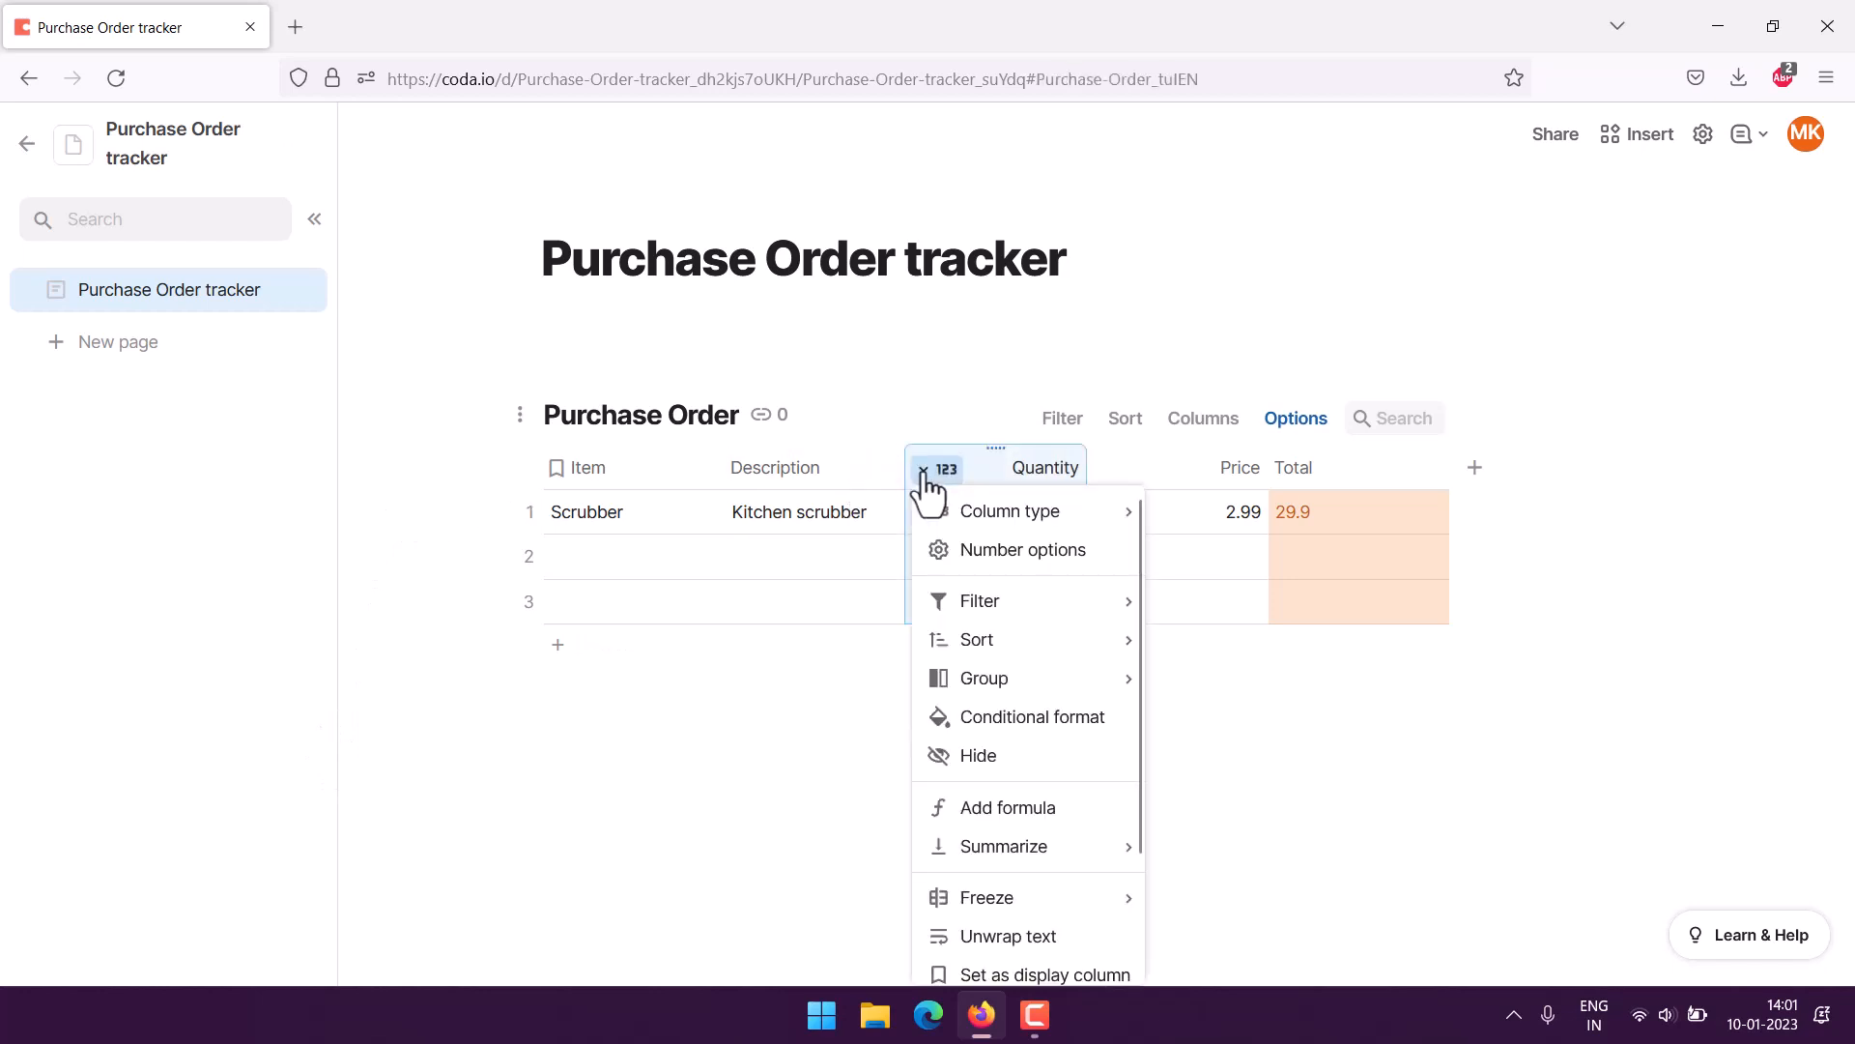
left_click(982, 722)
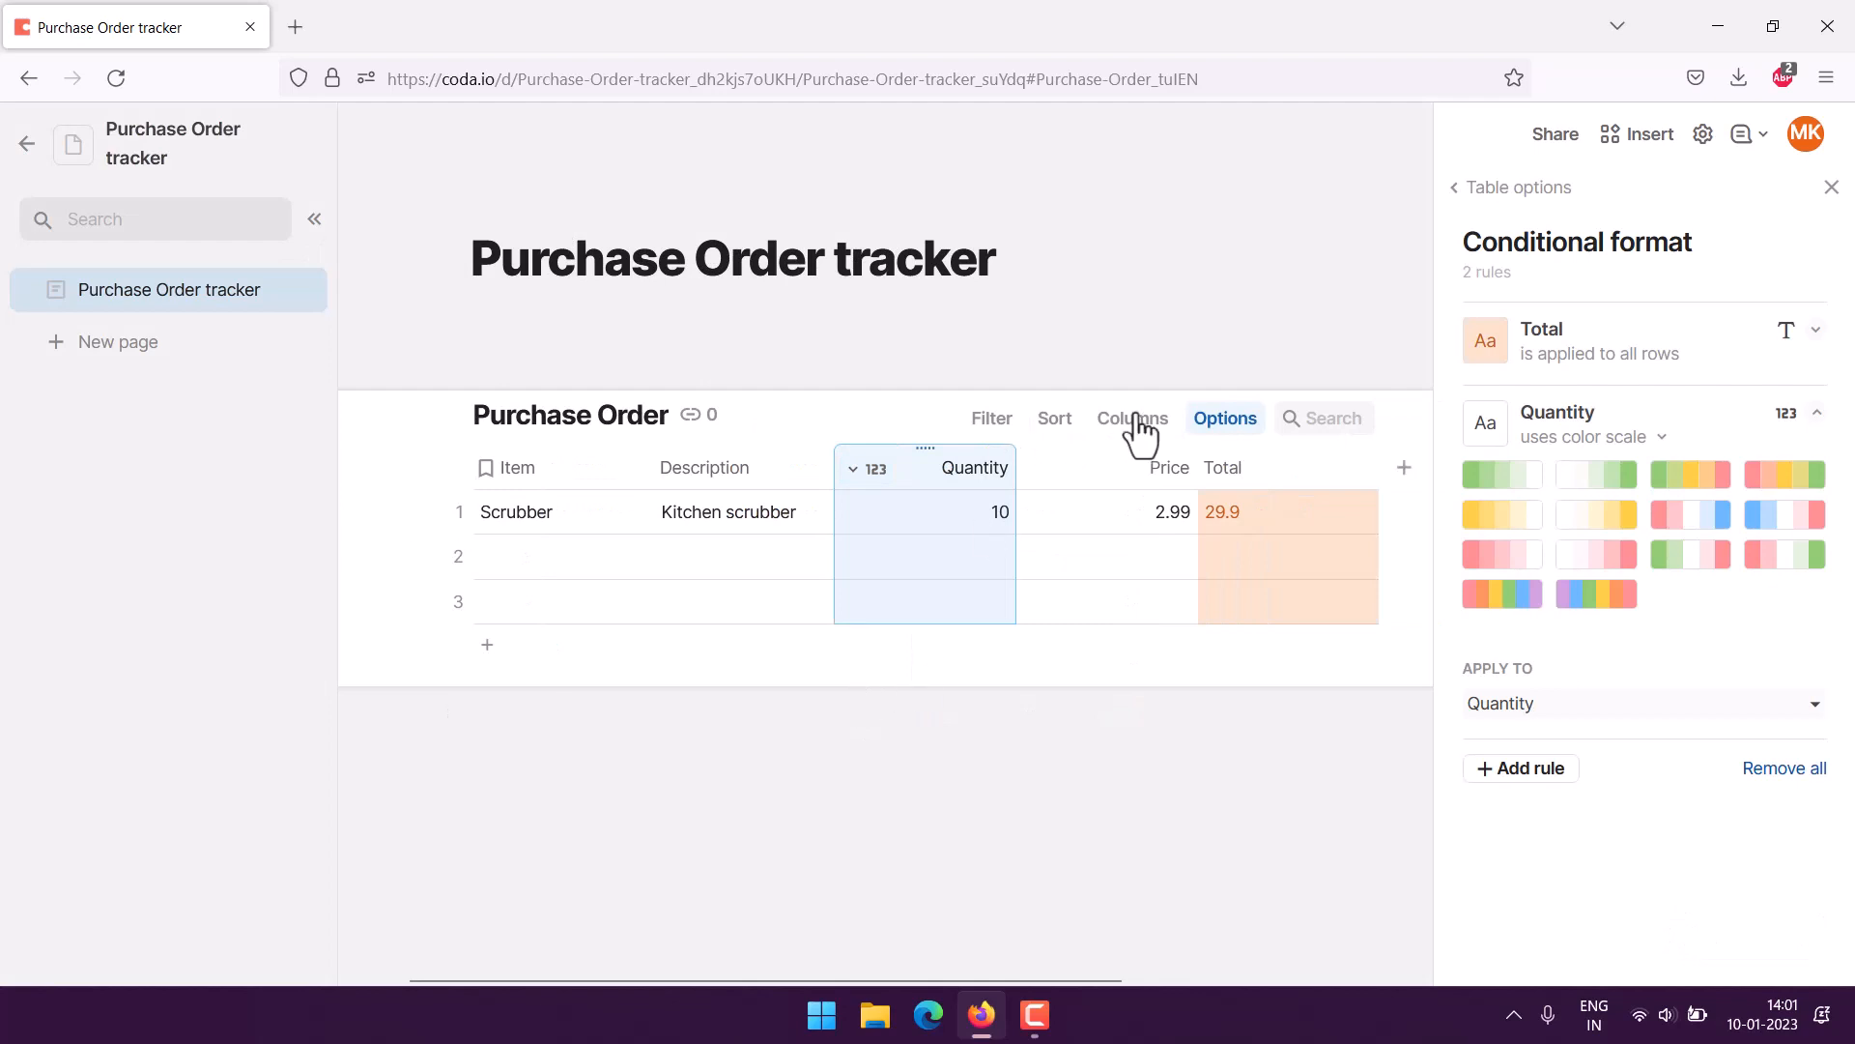
mouse_move(1774, 433)
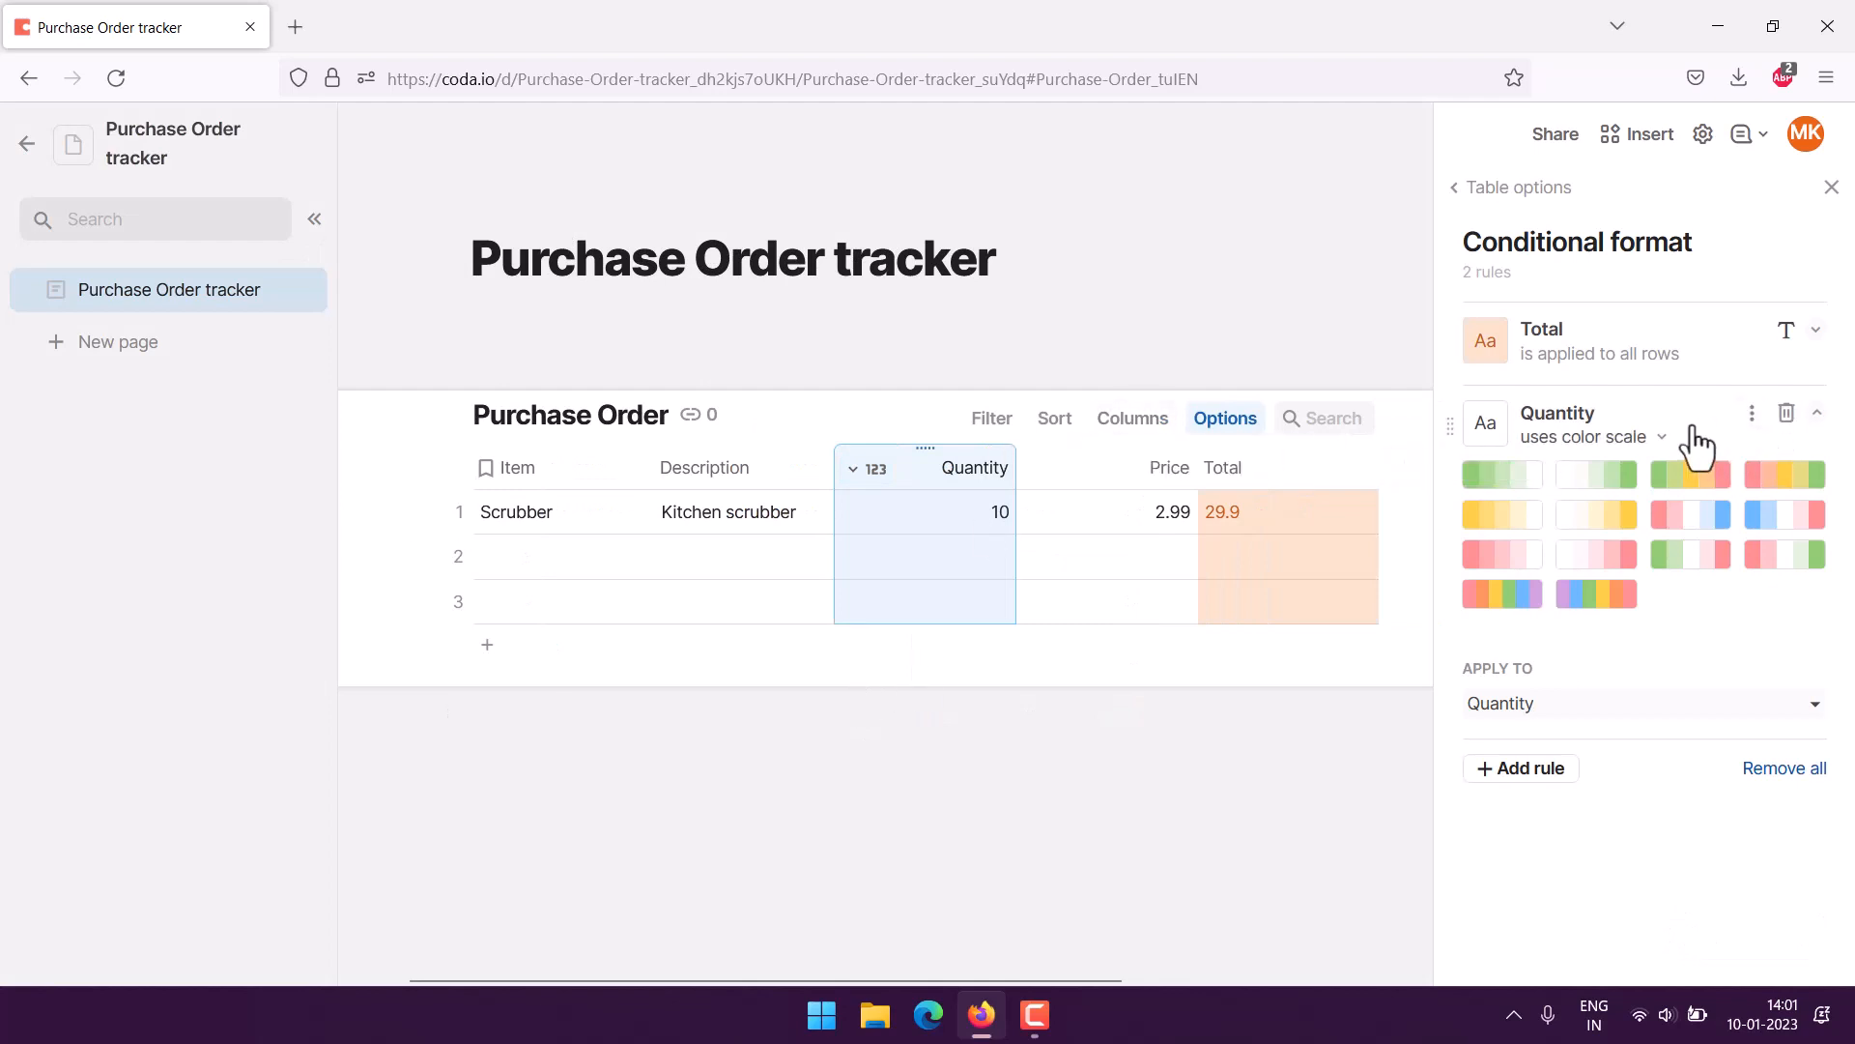
left_click(1661, 438)
left_click(1785, 412)
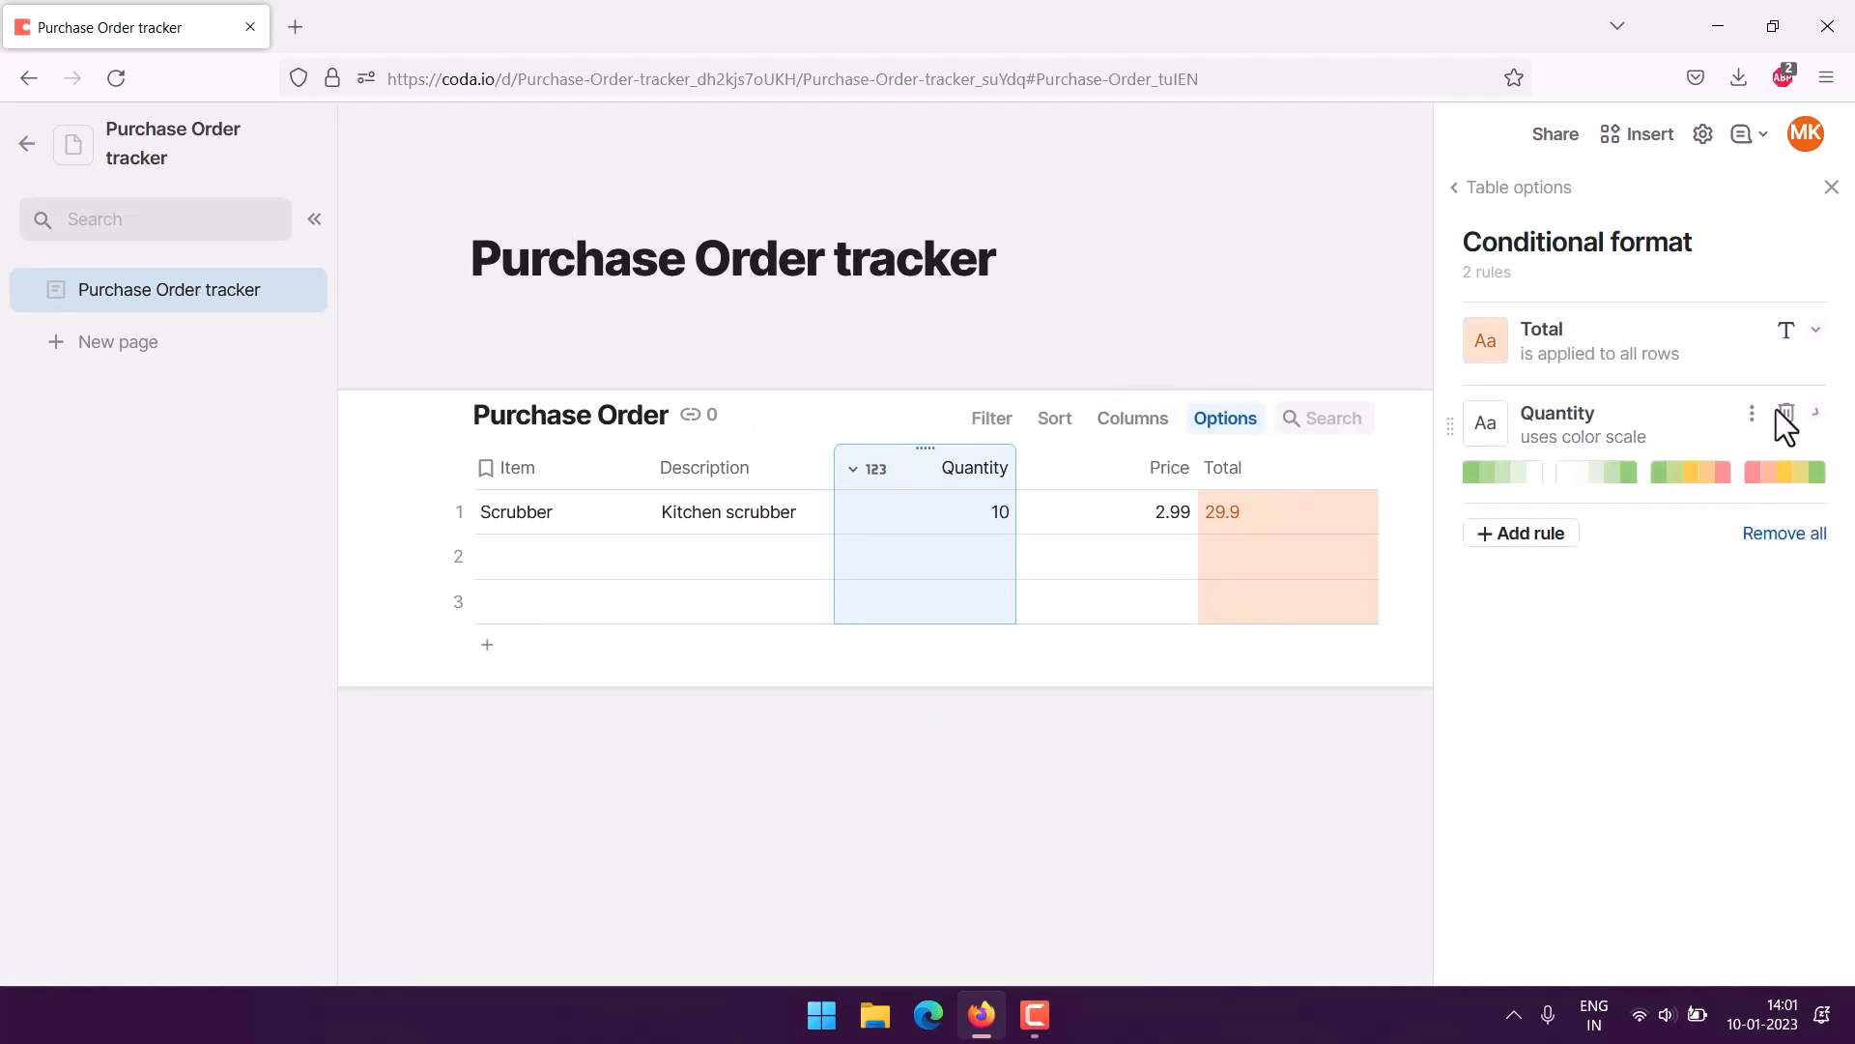
left_click(1786, 415)
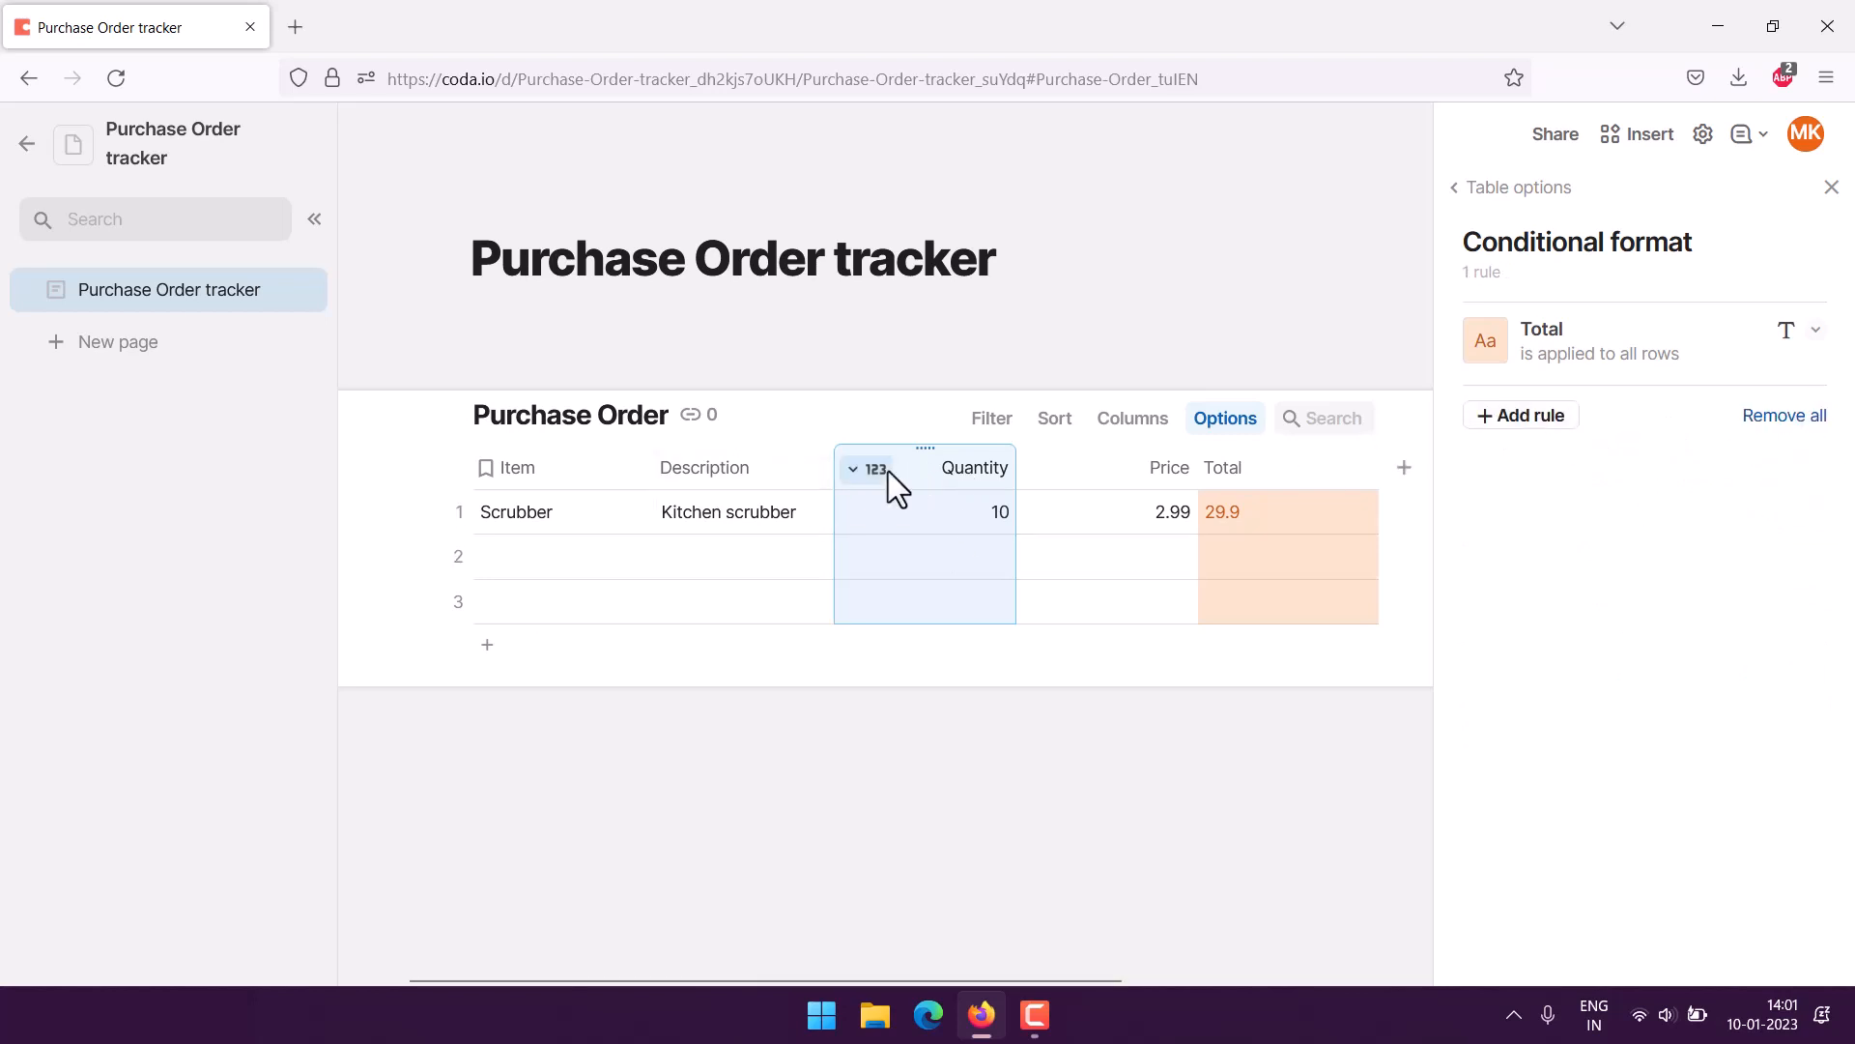
- Add a conditional format rule to the Quantity column using the green-yellow-red color scale, with automatic limits
left_click(852, 470)
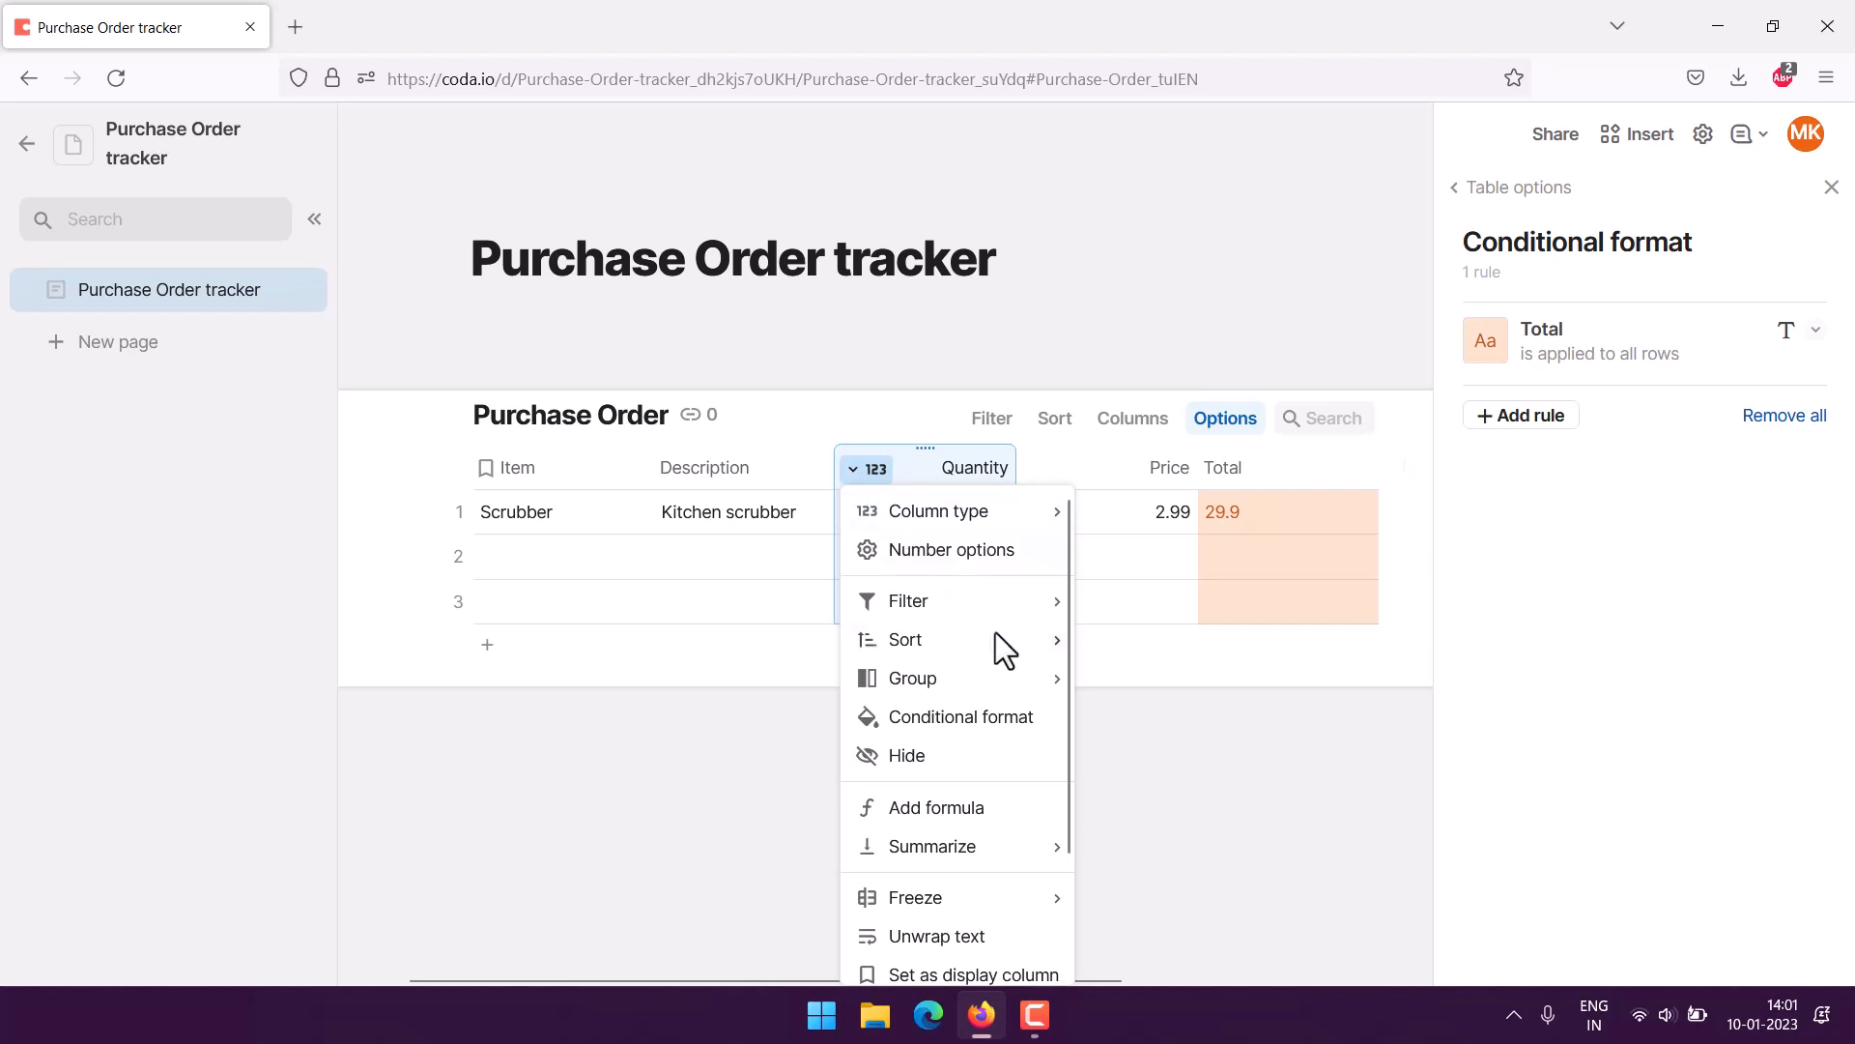
mouse_move(1021, 677)
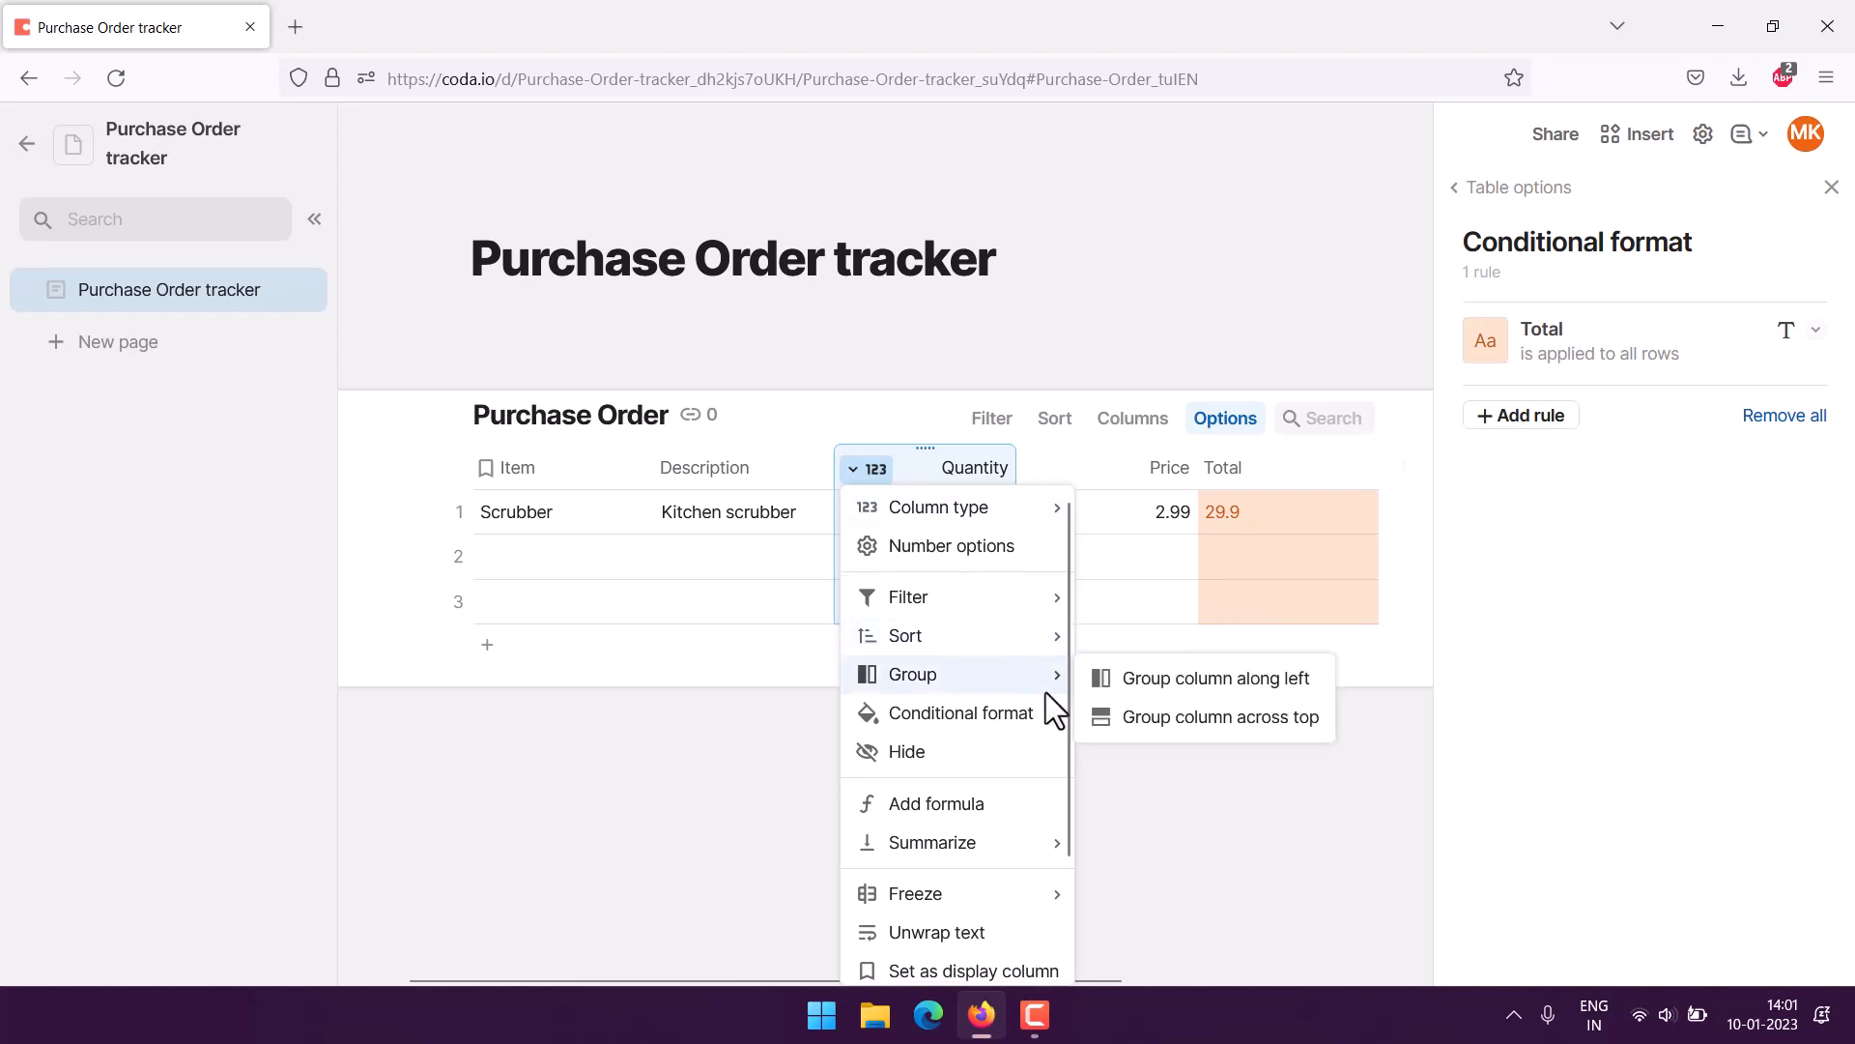
scroll(1046, 694, "down", 2)
left_click(1038, 592)
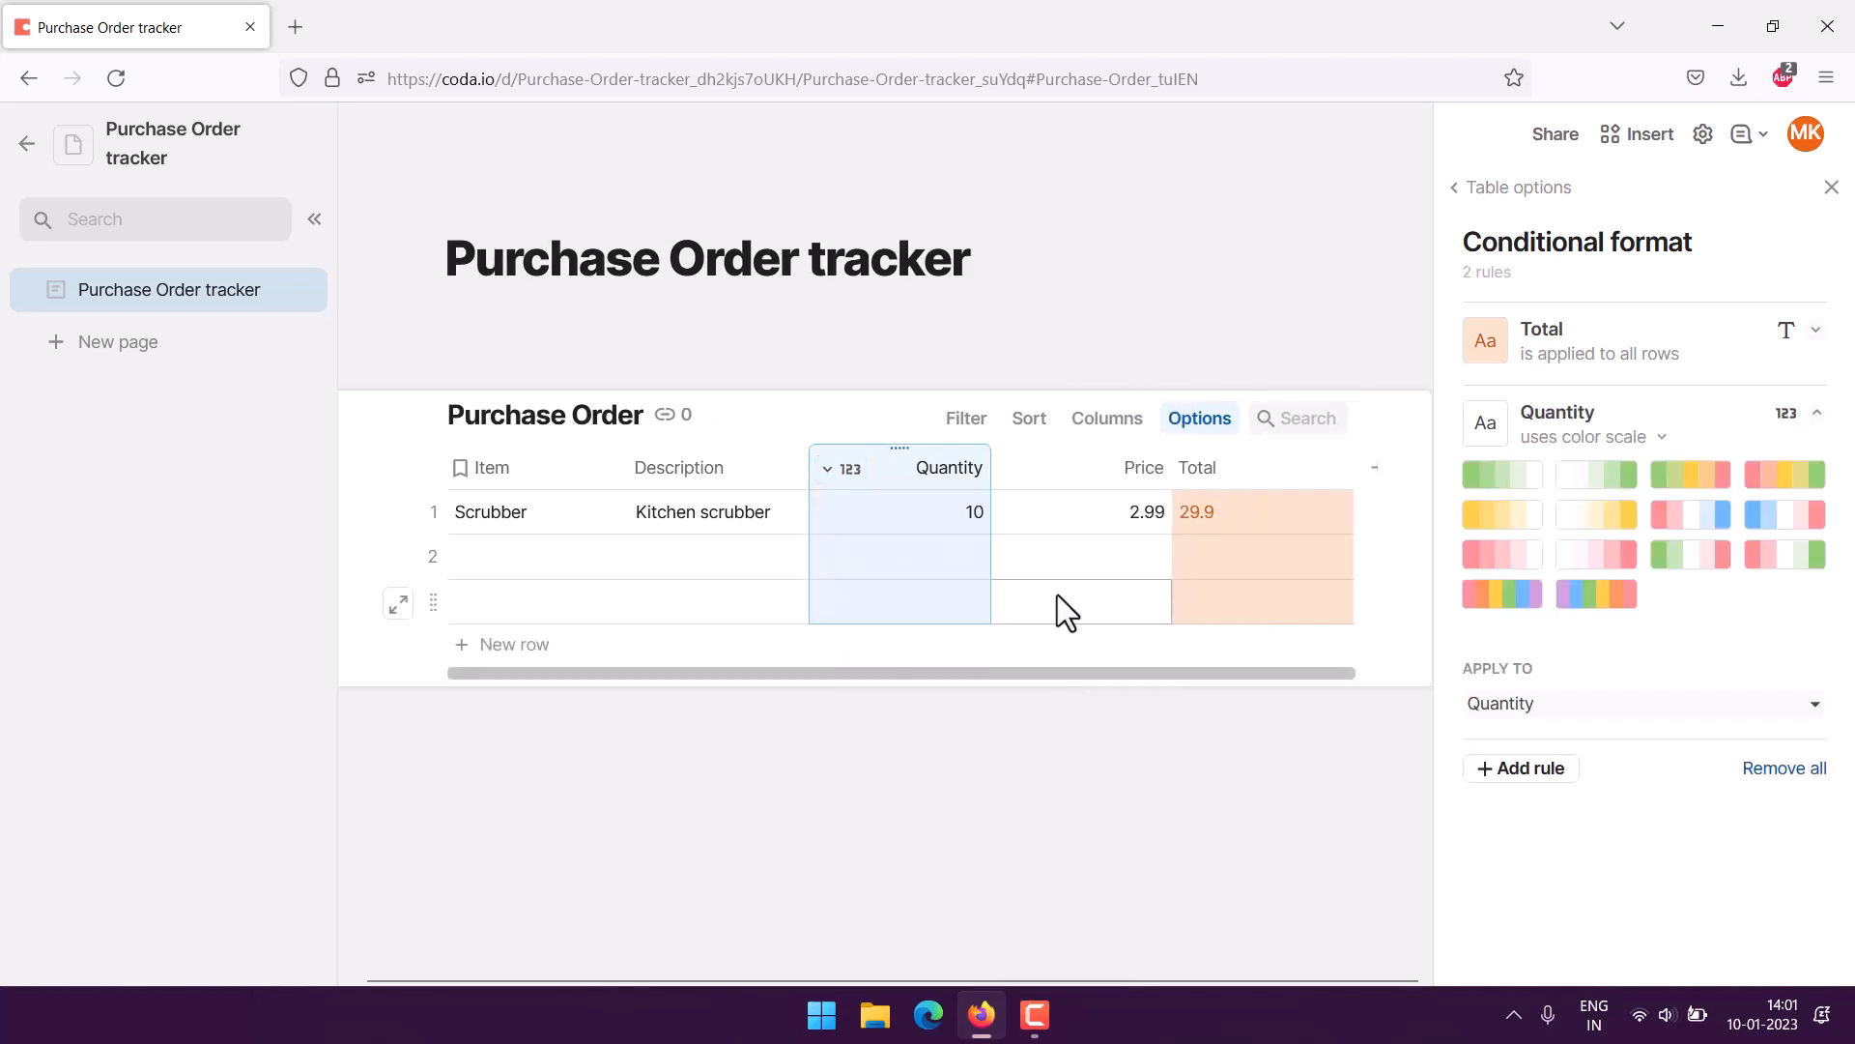
left_click(1681, 483)
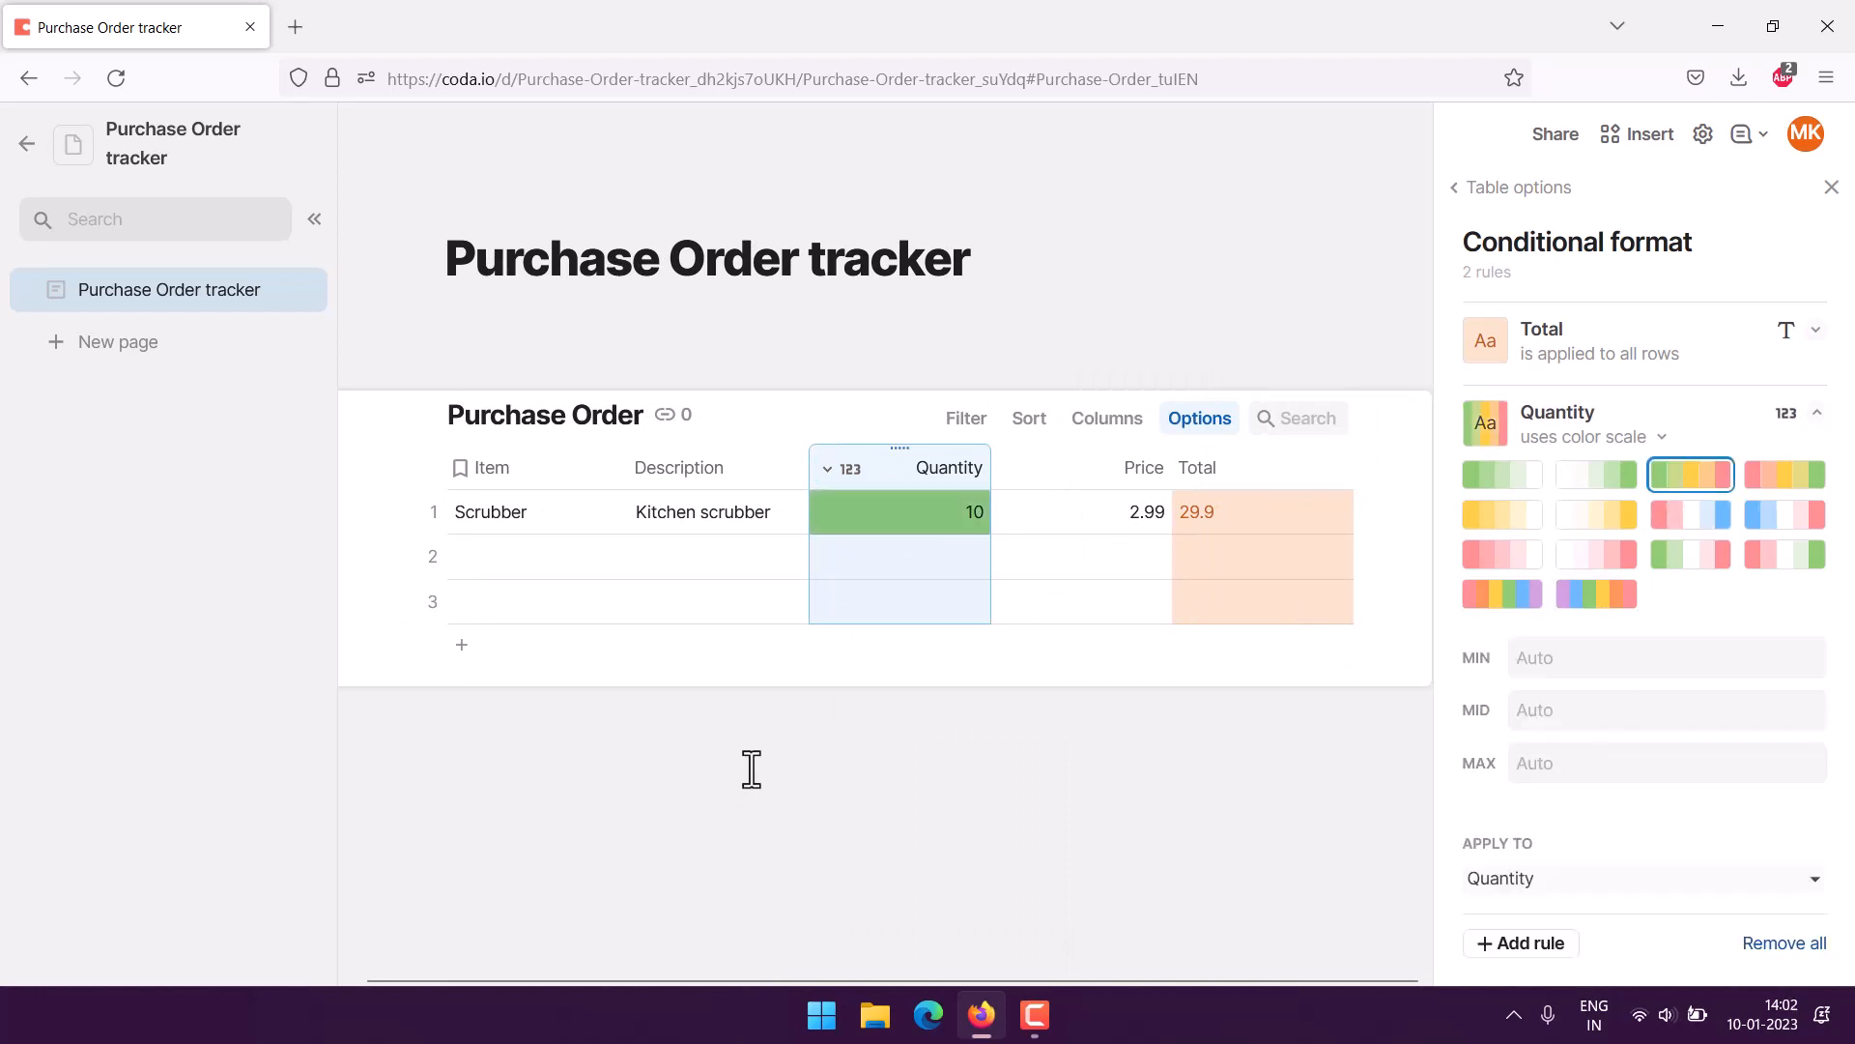
left_click(447, 737)
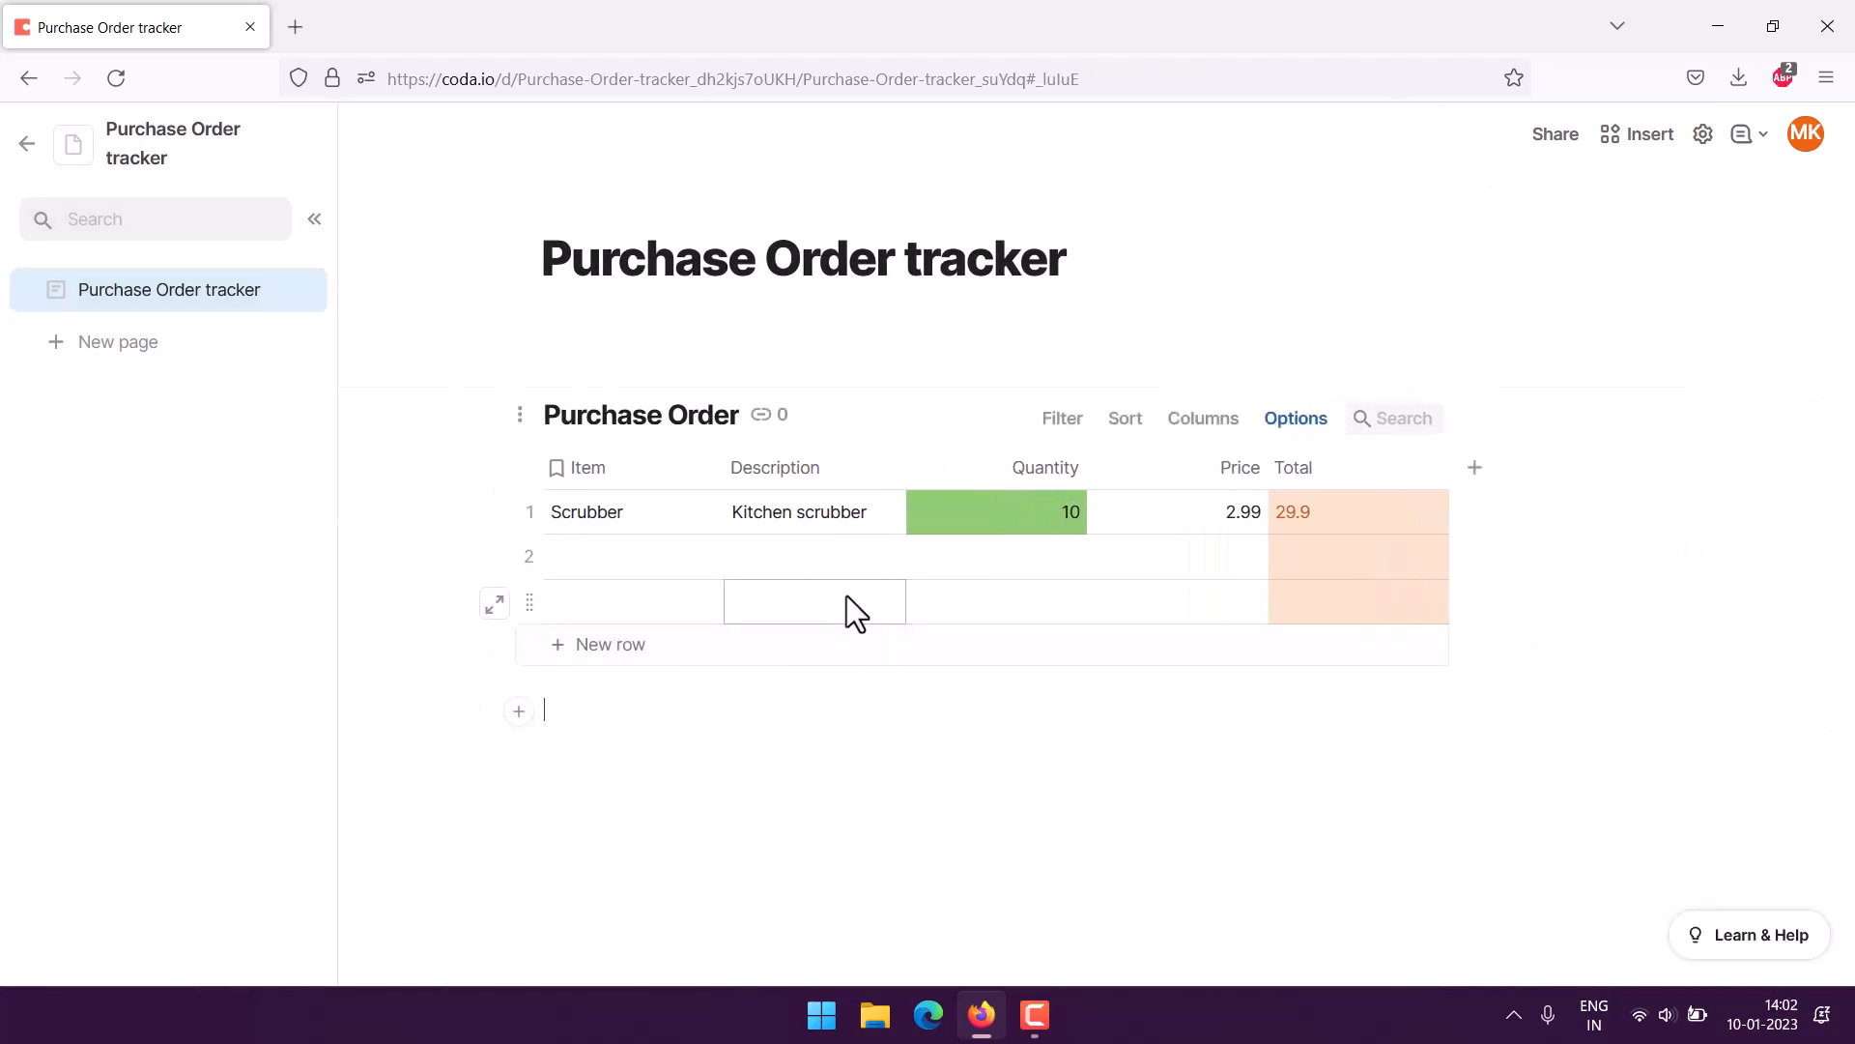
- Add a conditional format rule to the Price column using the blue-white-red color scale, with automatic limits
left_click(1196, 458)
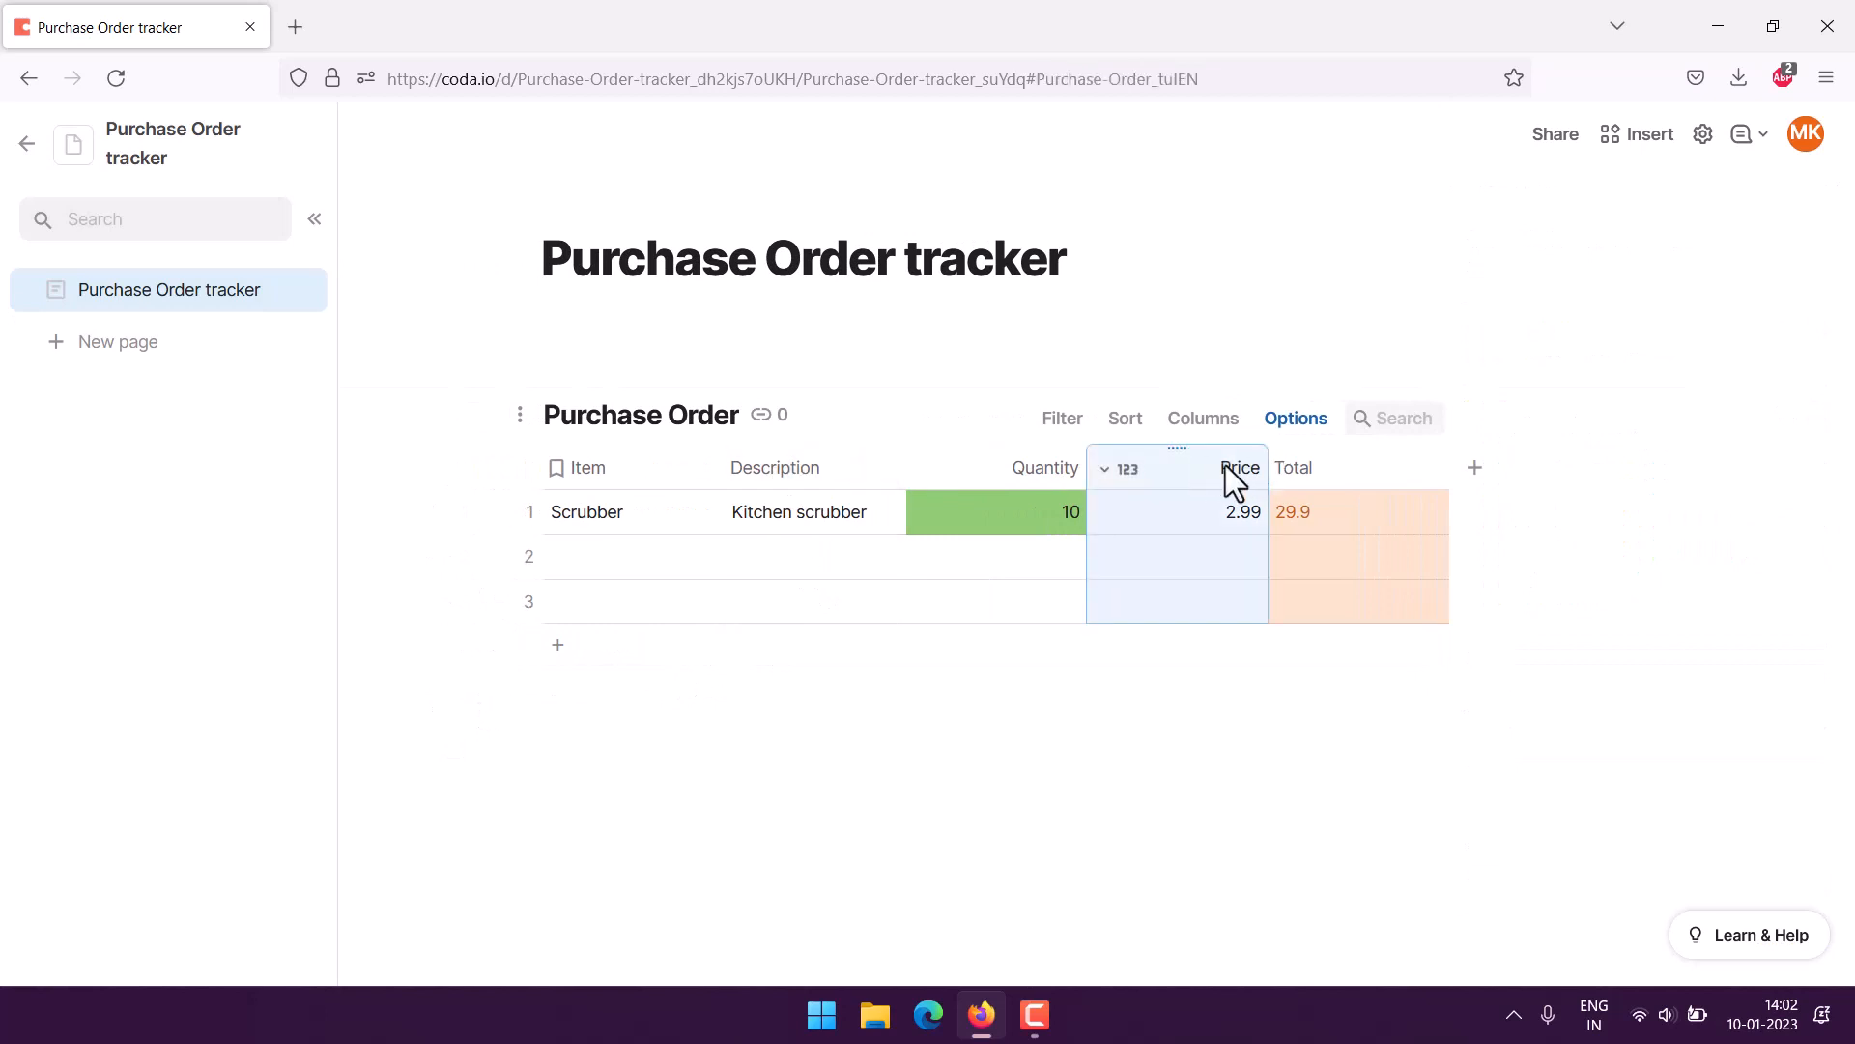
left_click(1116, 469)
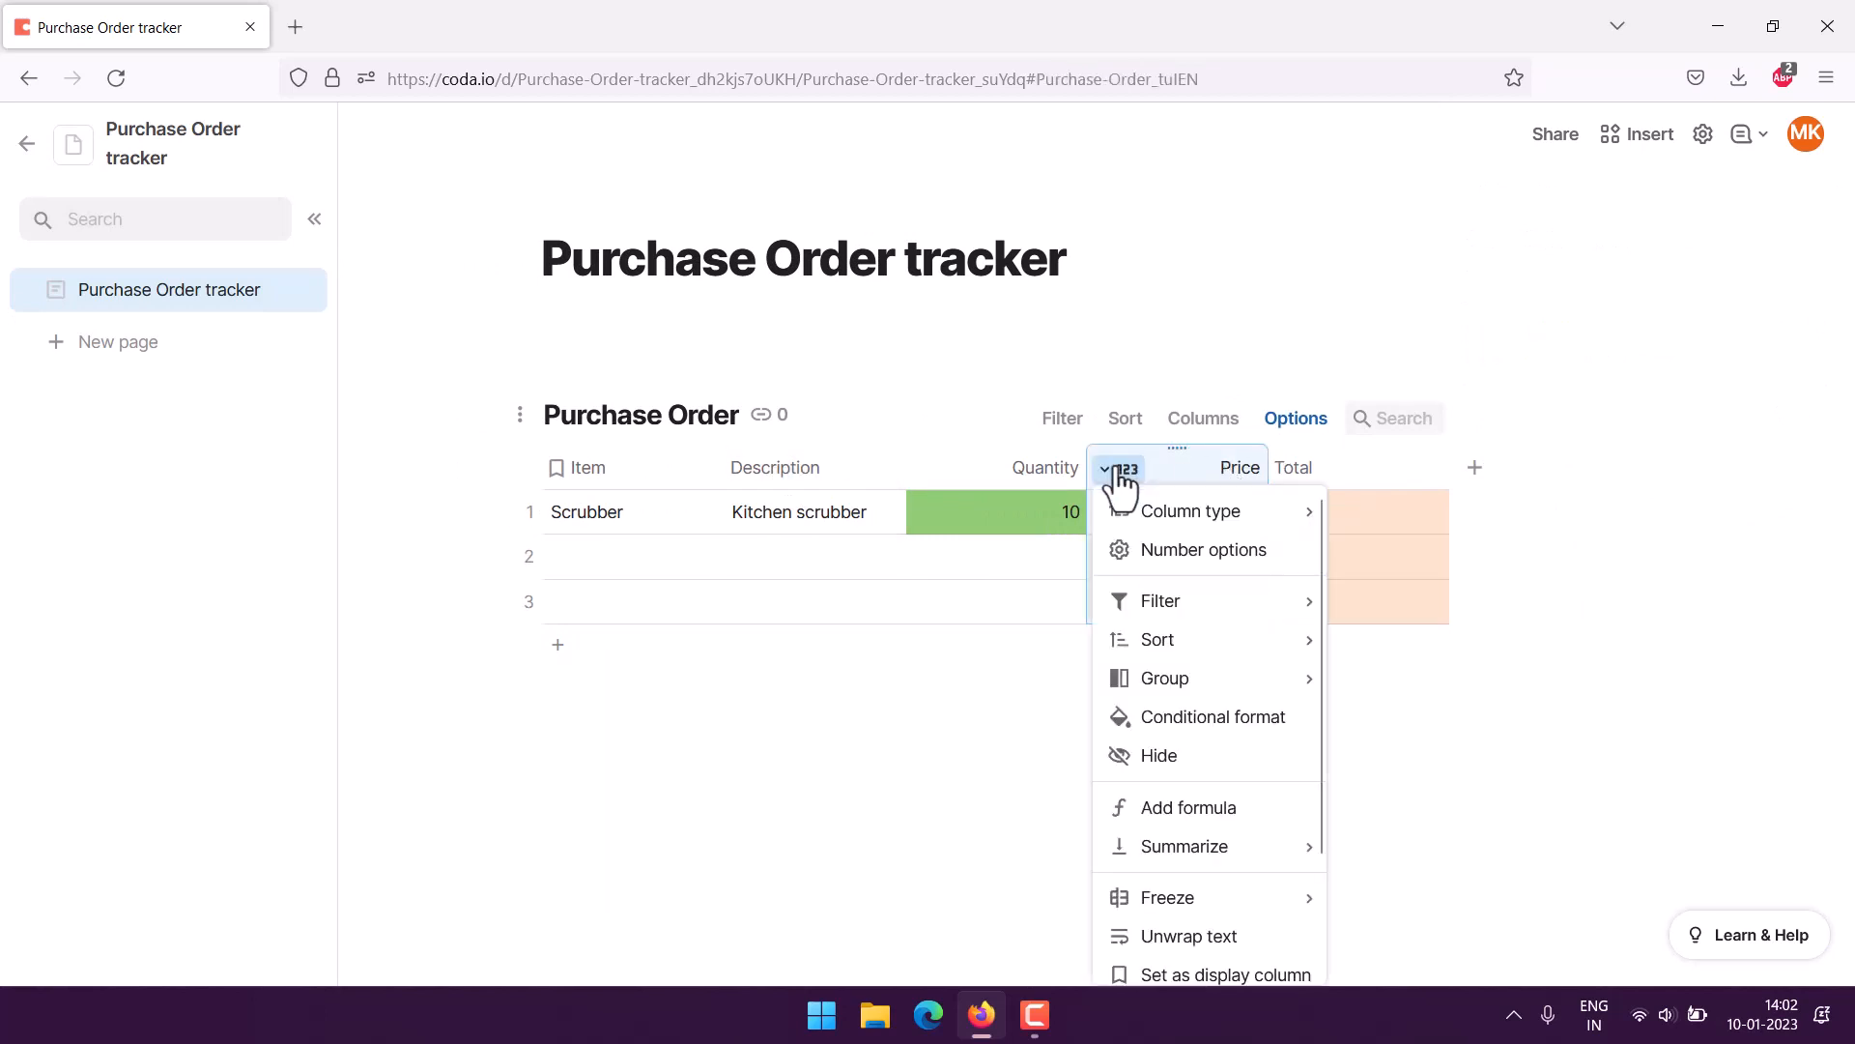
left_click(1164, 720)
left_click(1771, 599)
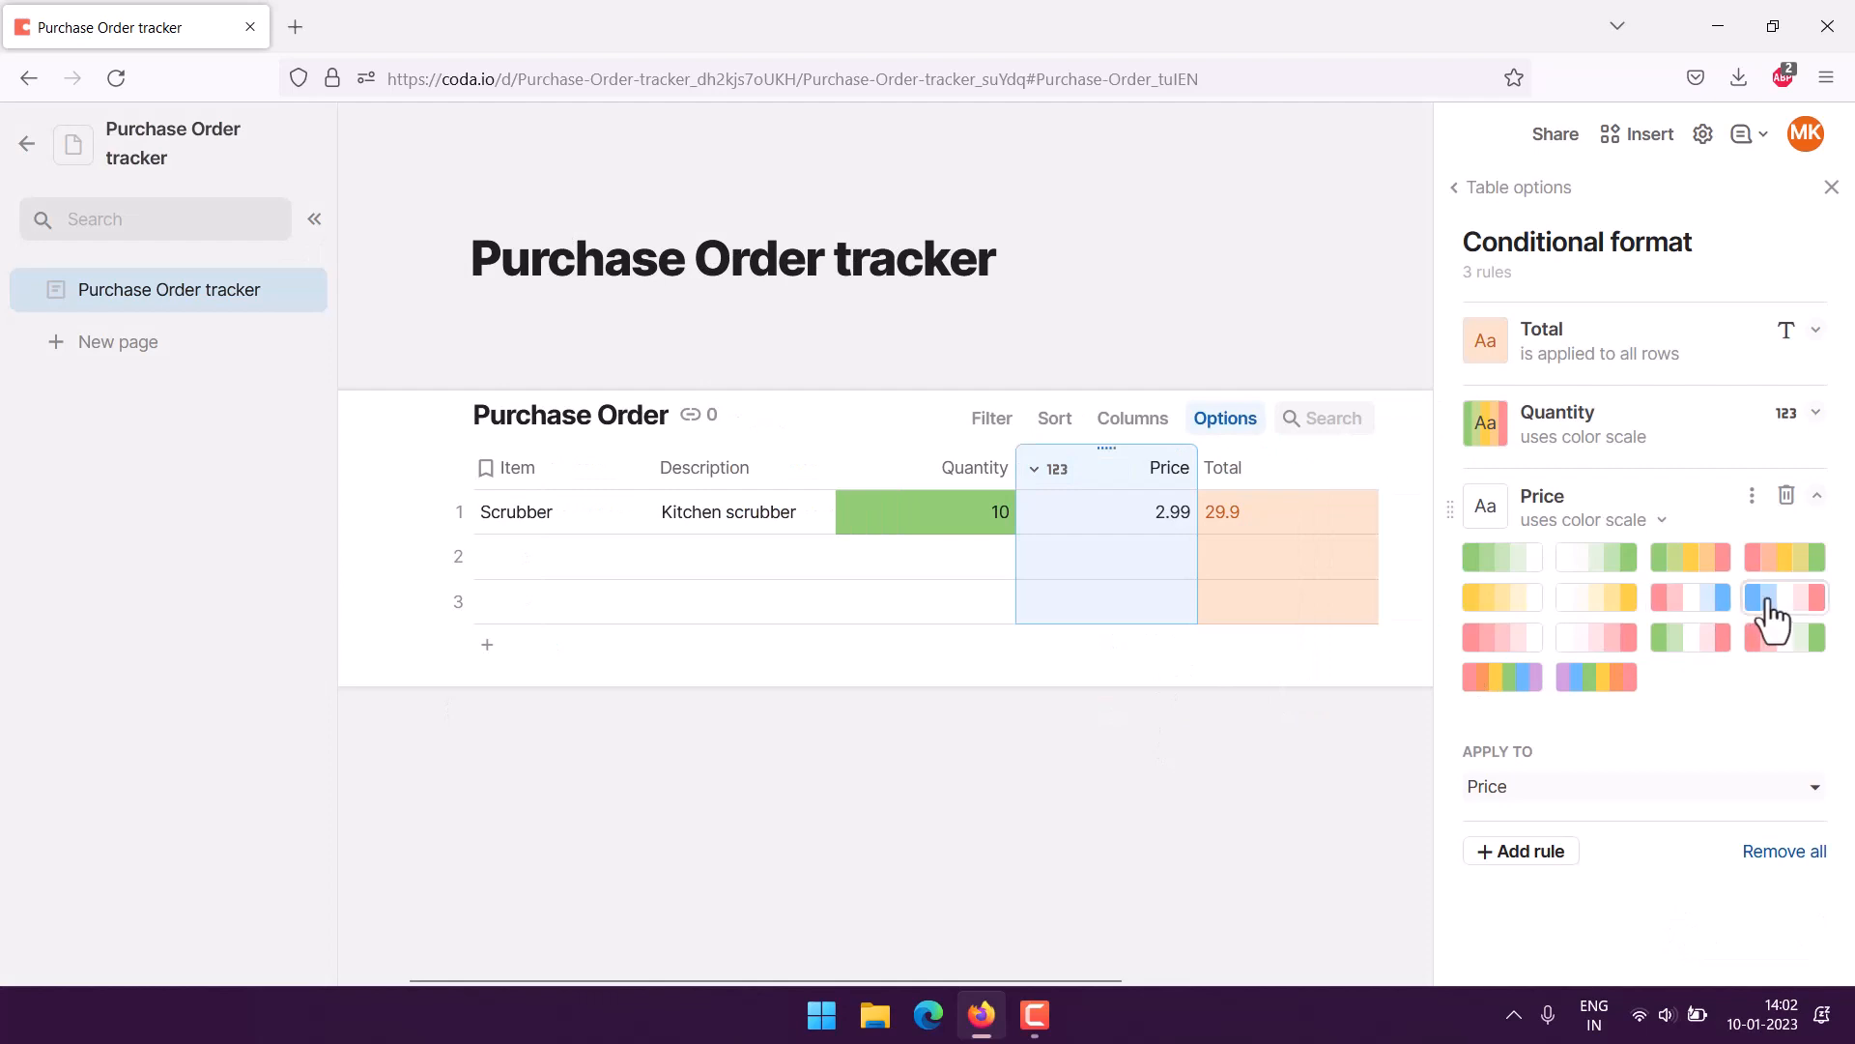
left_click(292, 628)
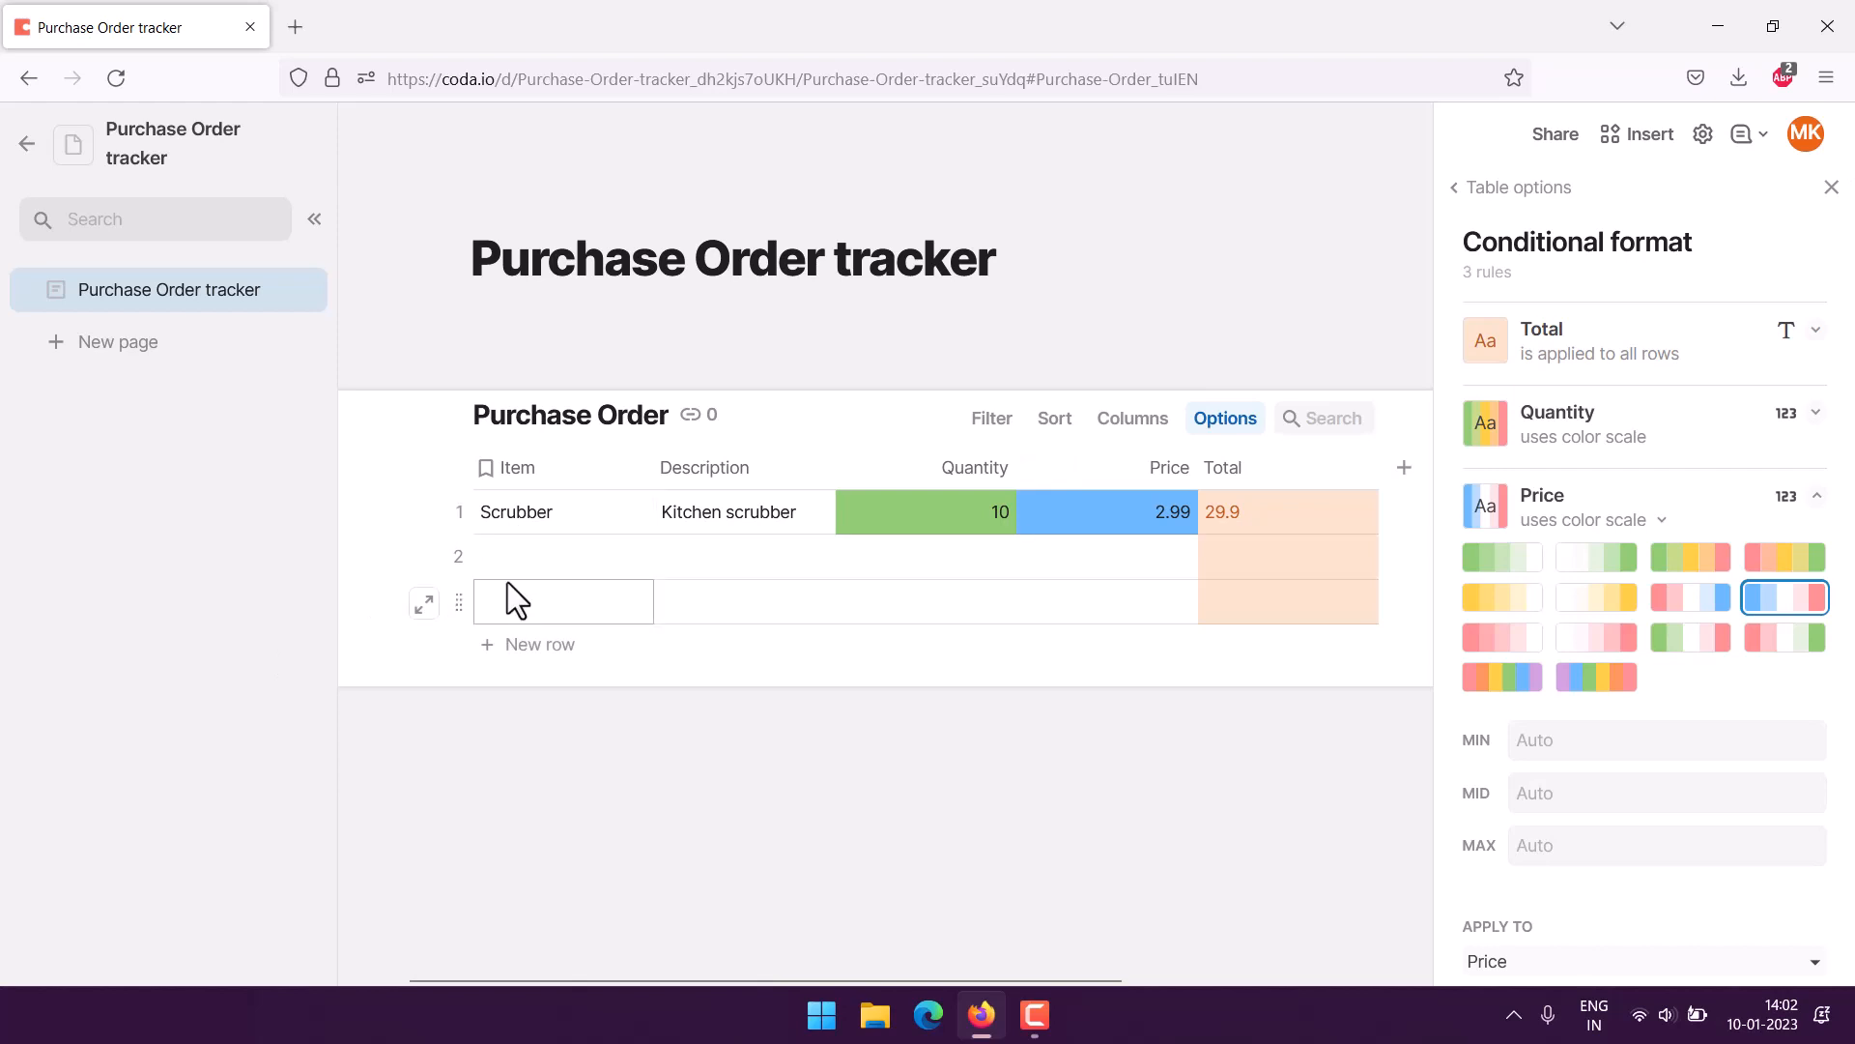
- Add a conditional format rule to the Item column with green text on a light green background, leaving its contains value empty
left_click(536, 521)
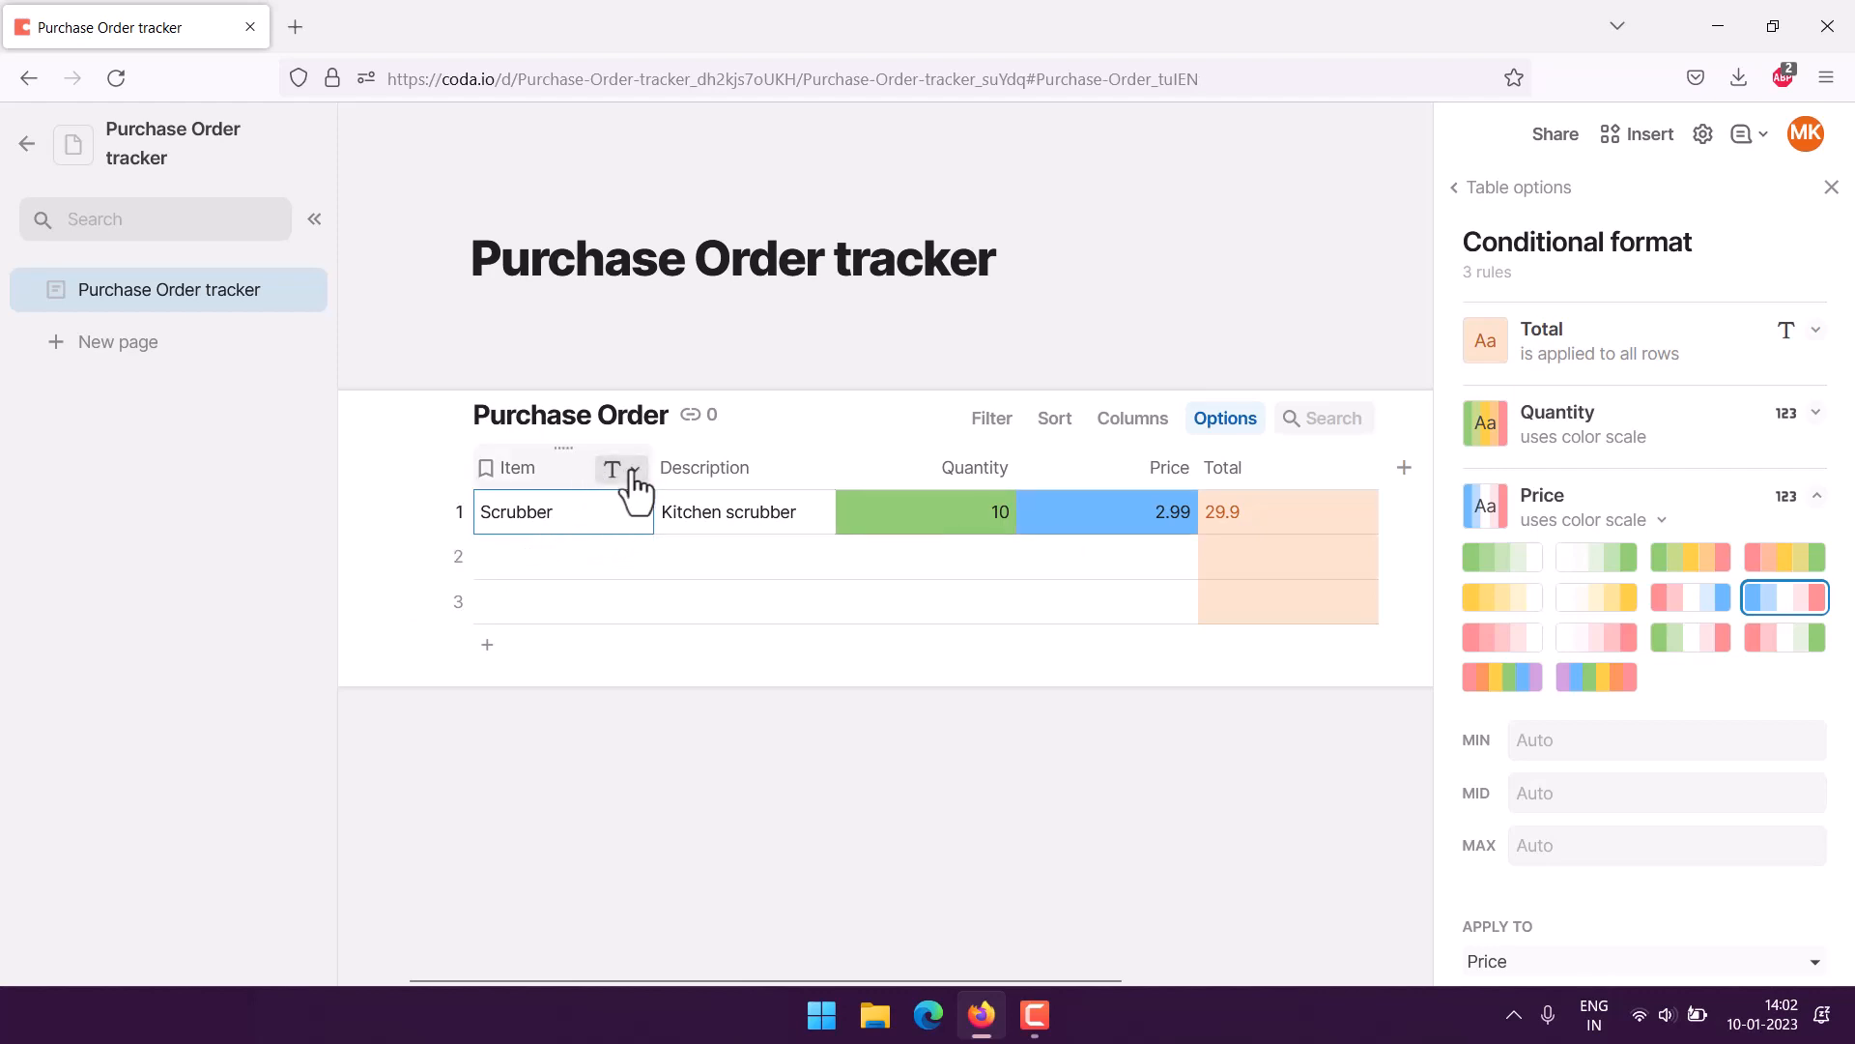
left_click(634, 470)
mouse_move(691, 726)
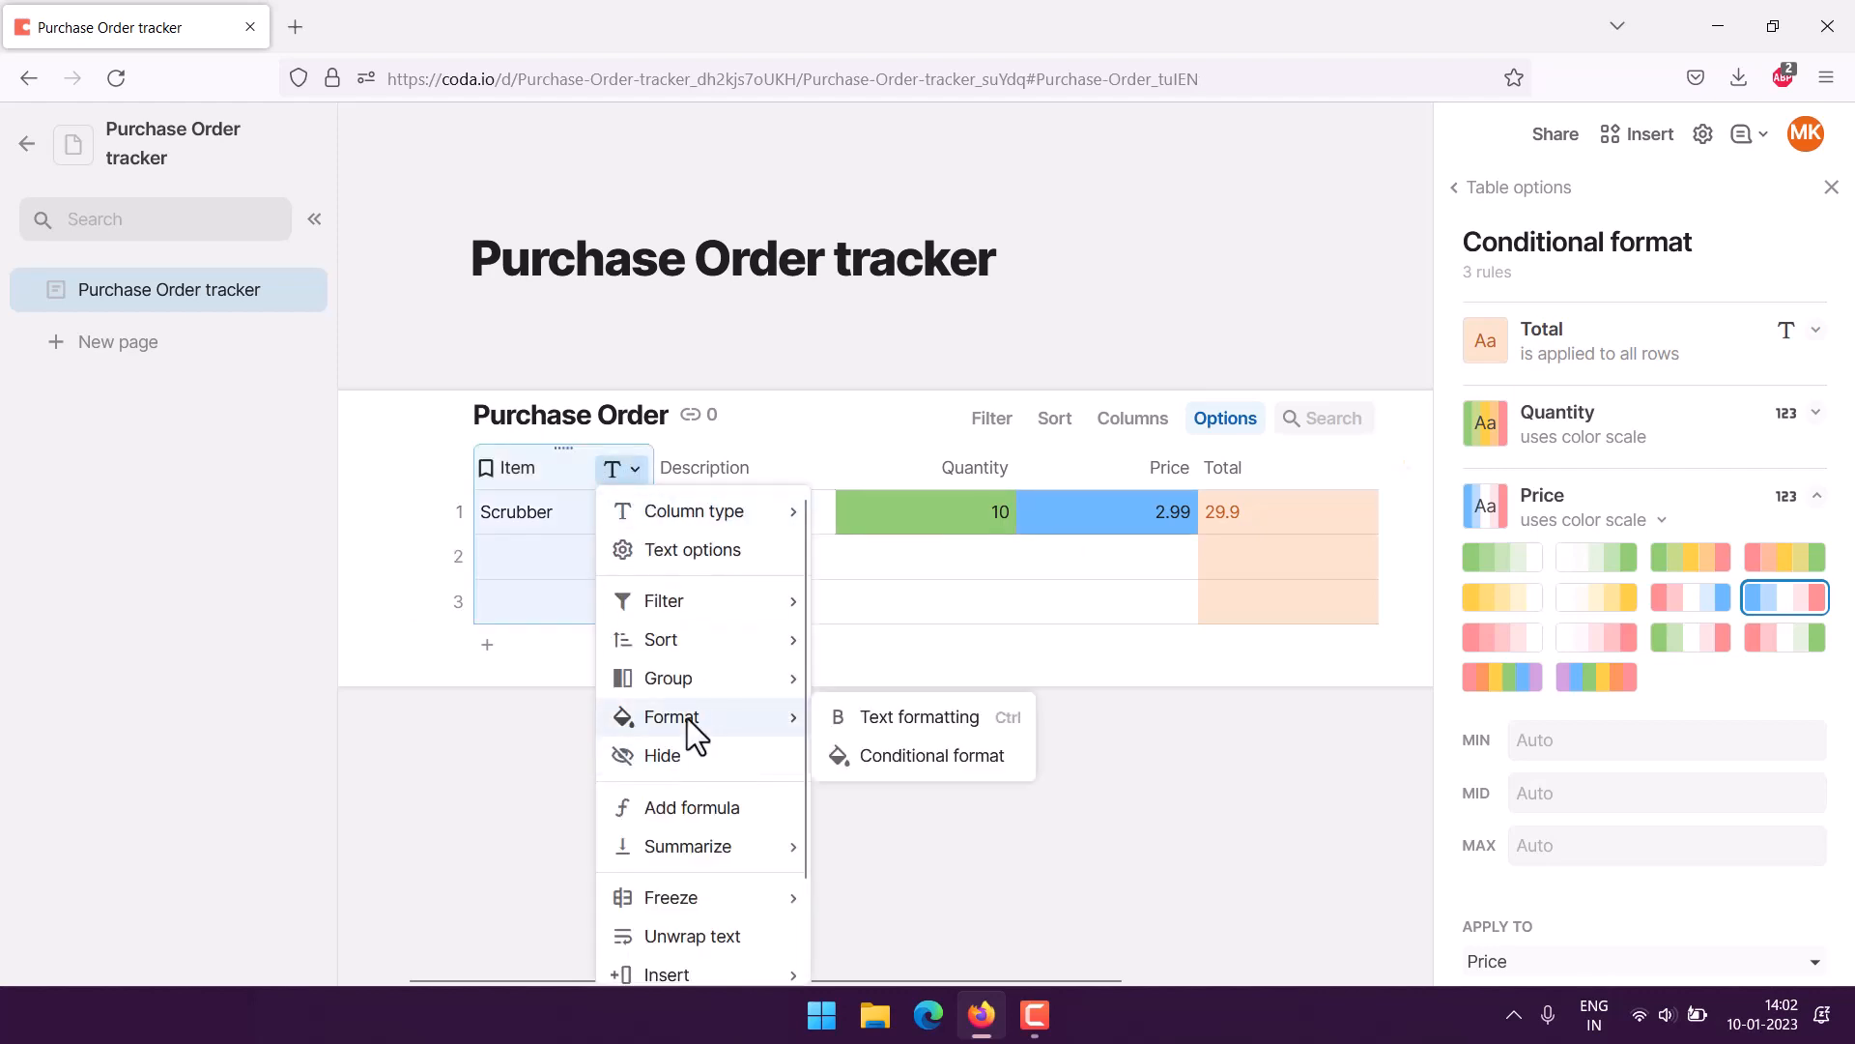
left_click(913, 758)
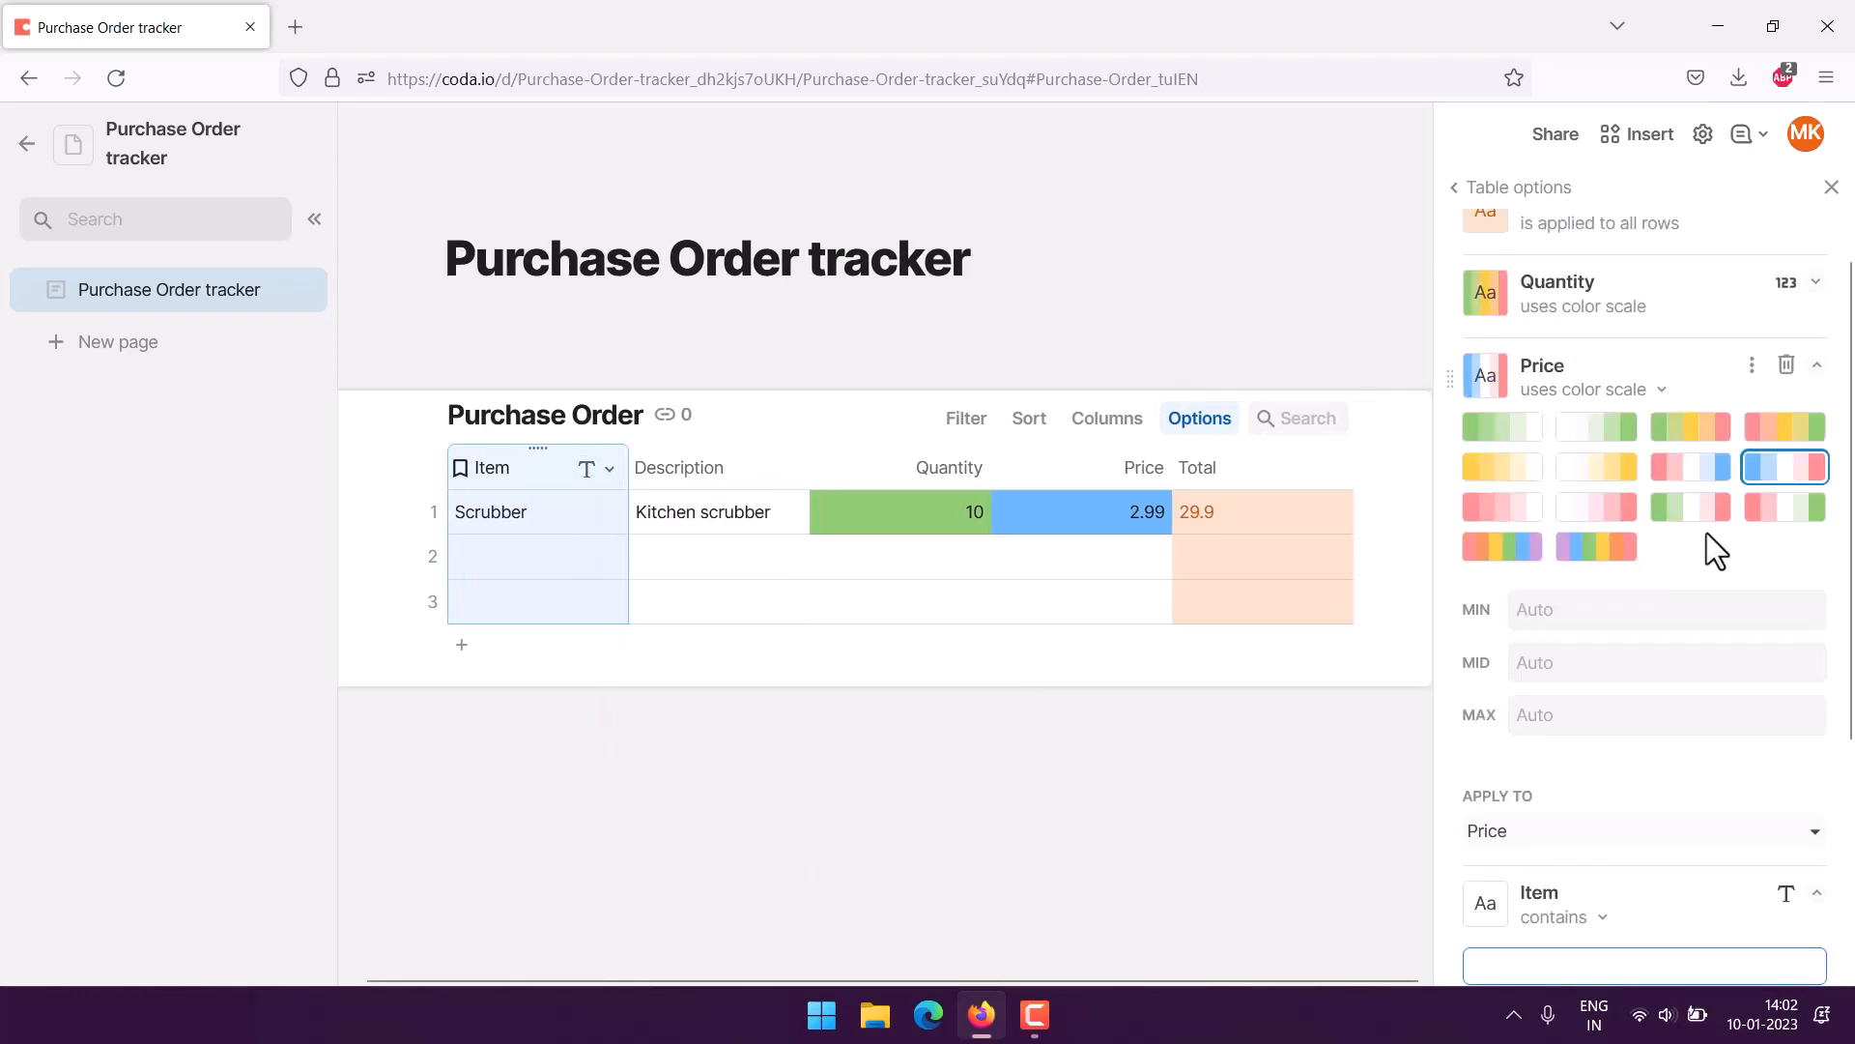
scroll(1724, 543, "down", 4)
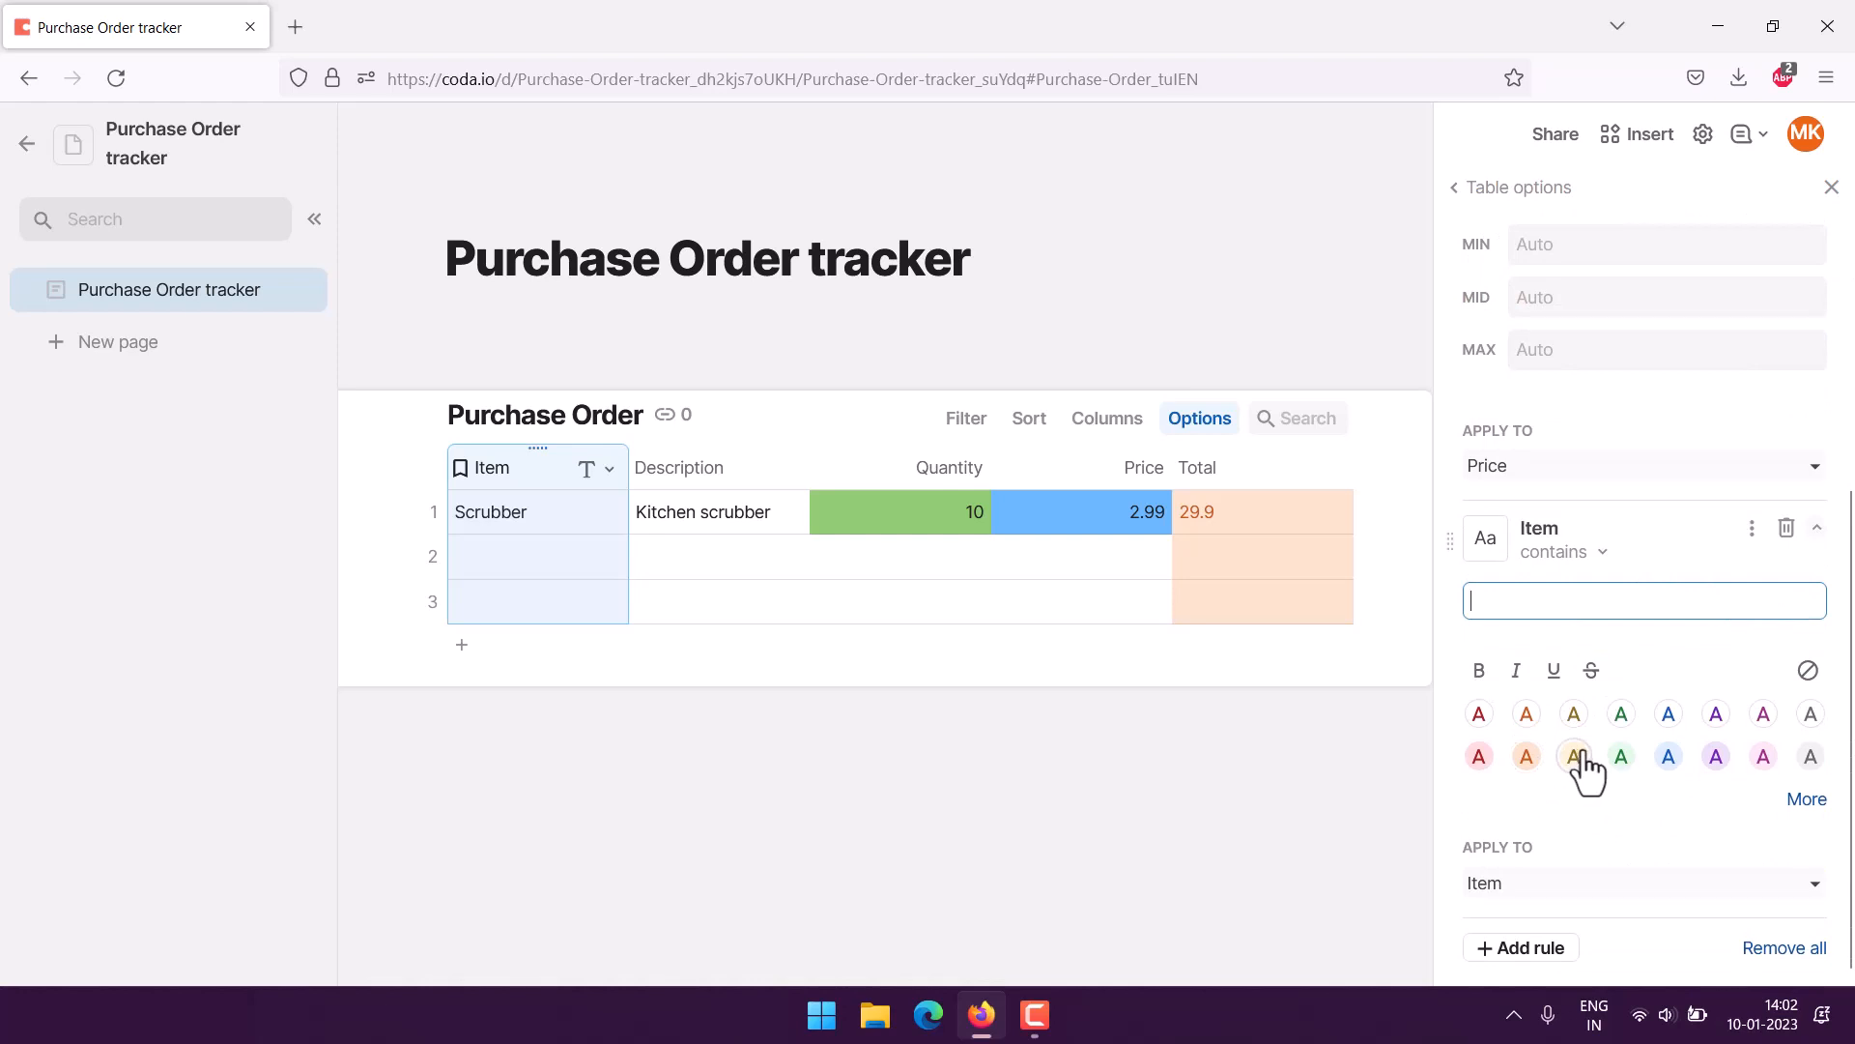
left_click(1623, 758)
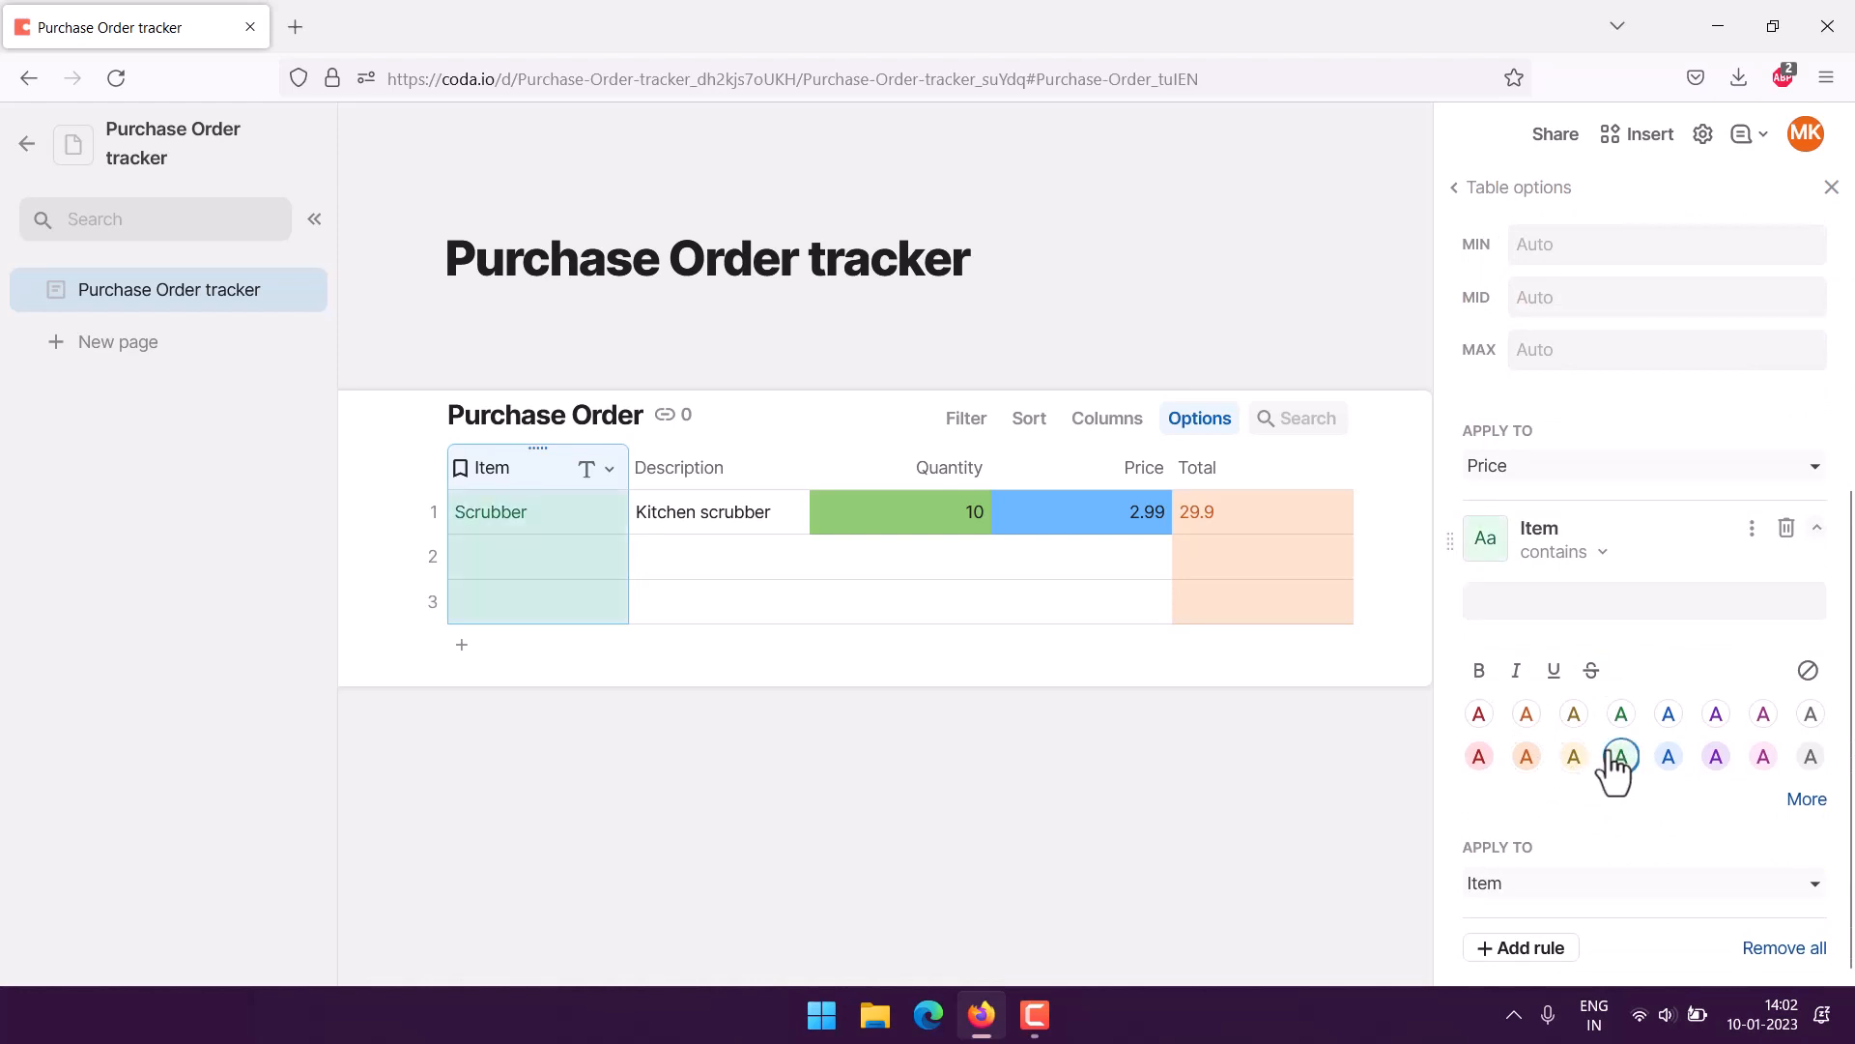
left_click(354, 711)
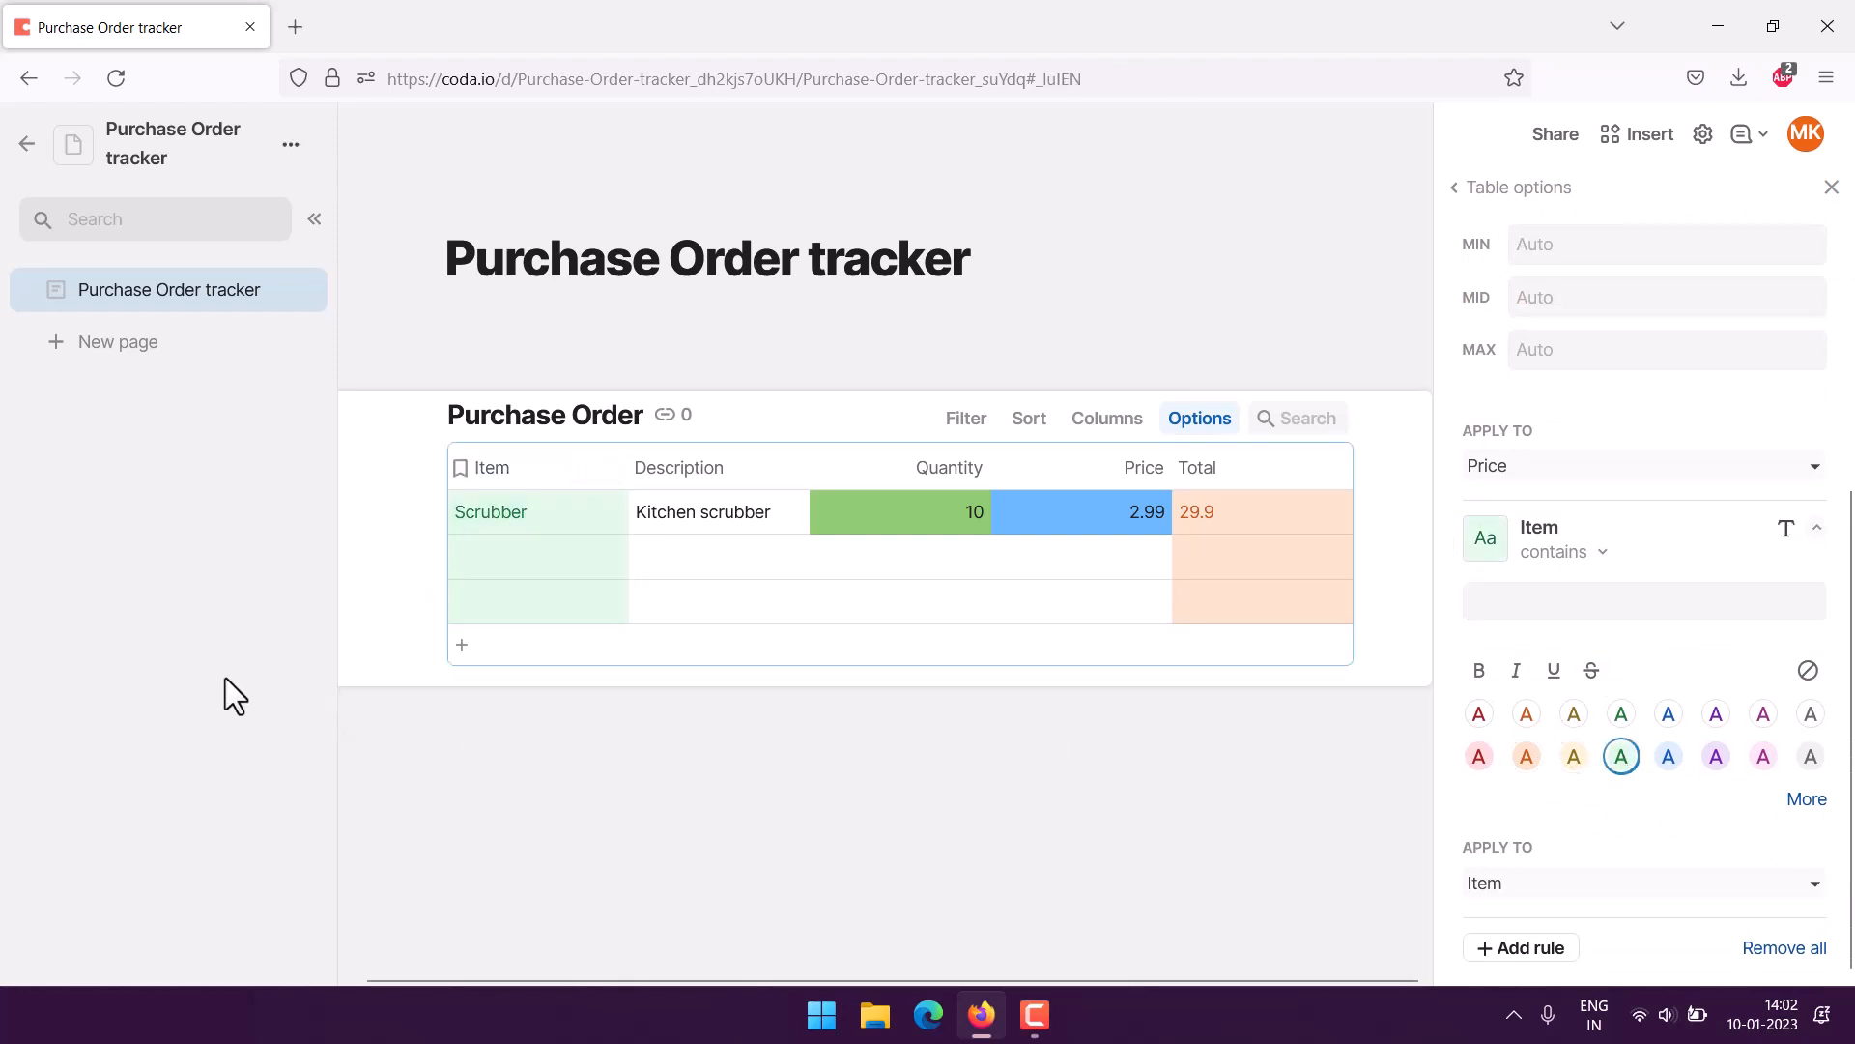
- Add a conditional format rule to the Description column with yellow text on a light yellow background, leaving its contains value empty
left_click(732, 520)
left_click(786, 470)
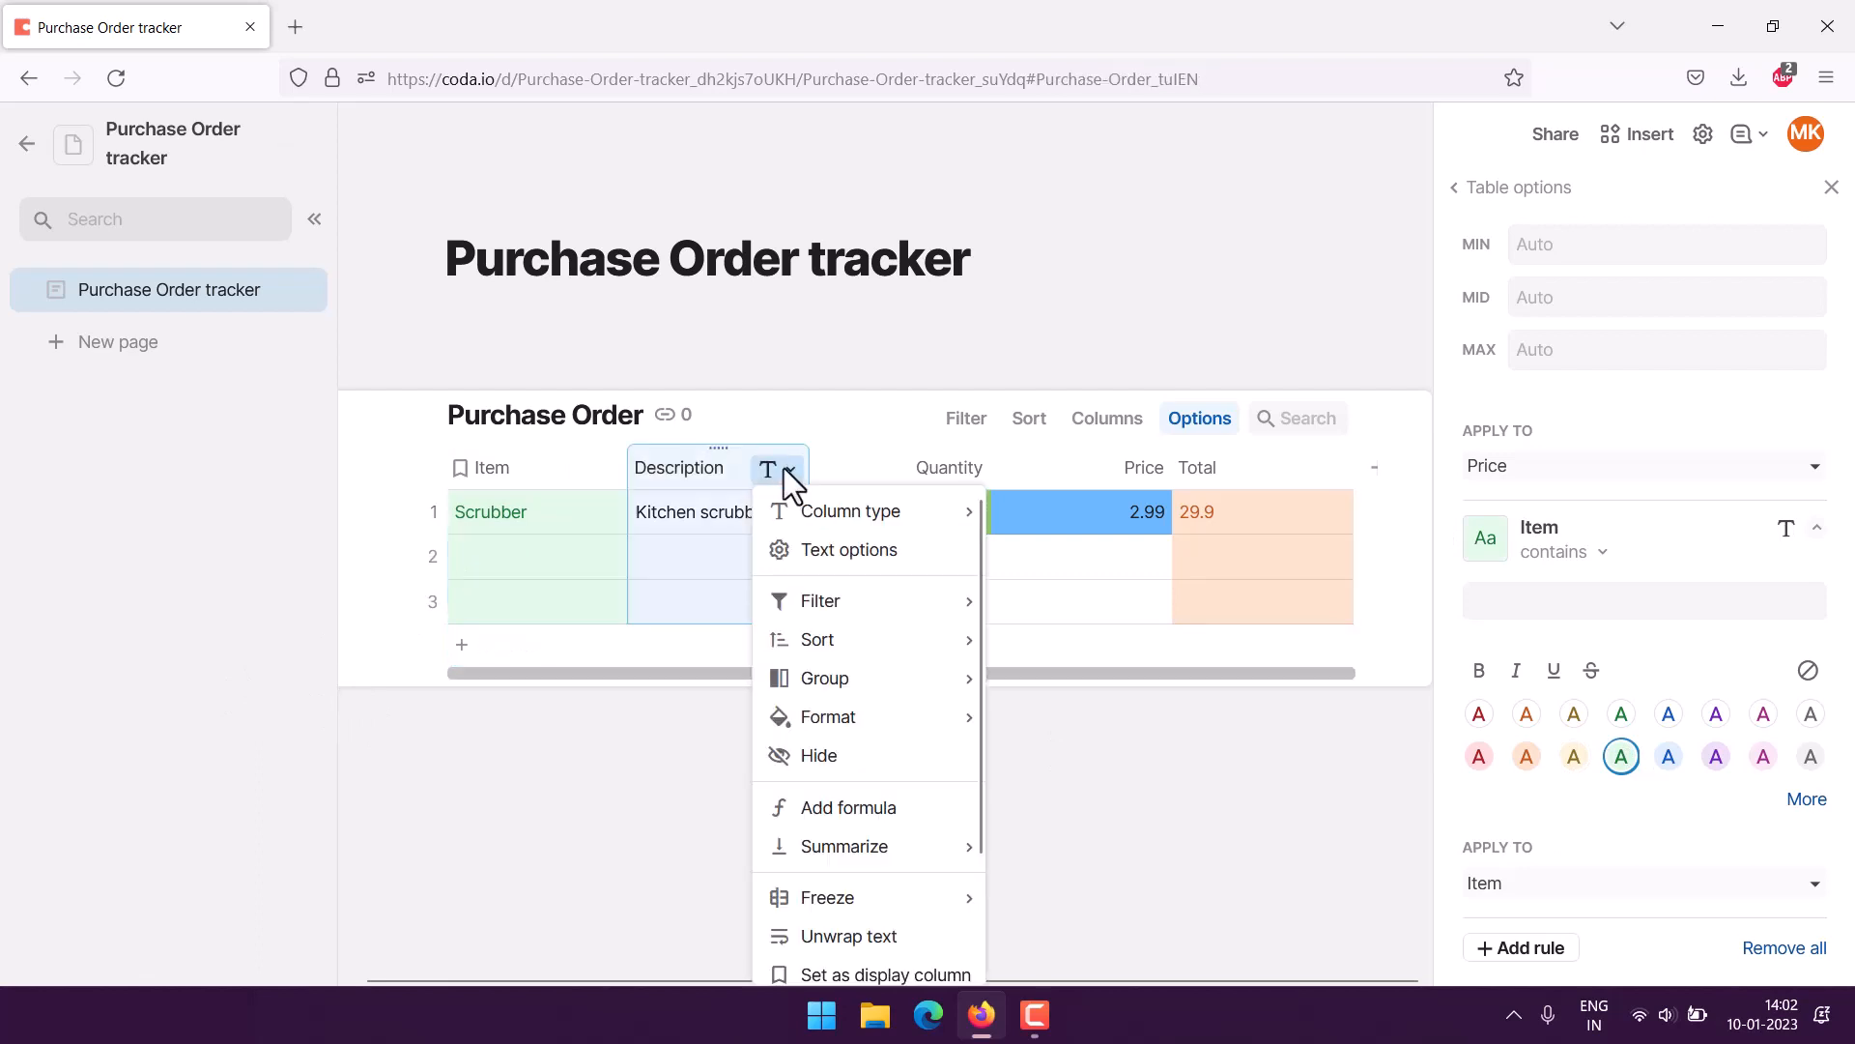
left_click(792, 470)
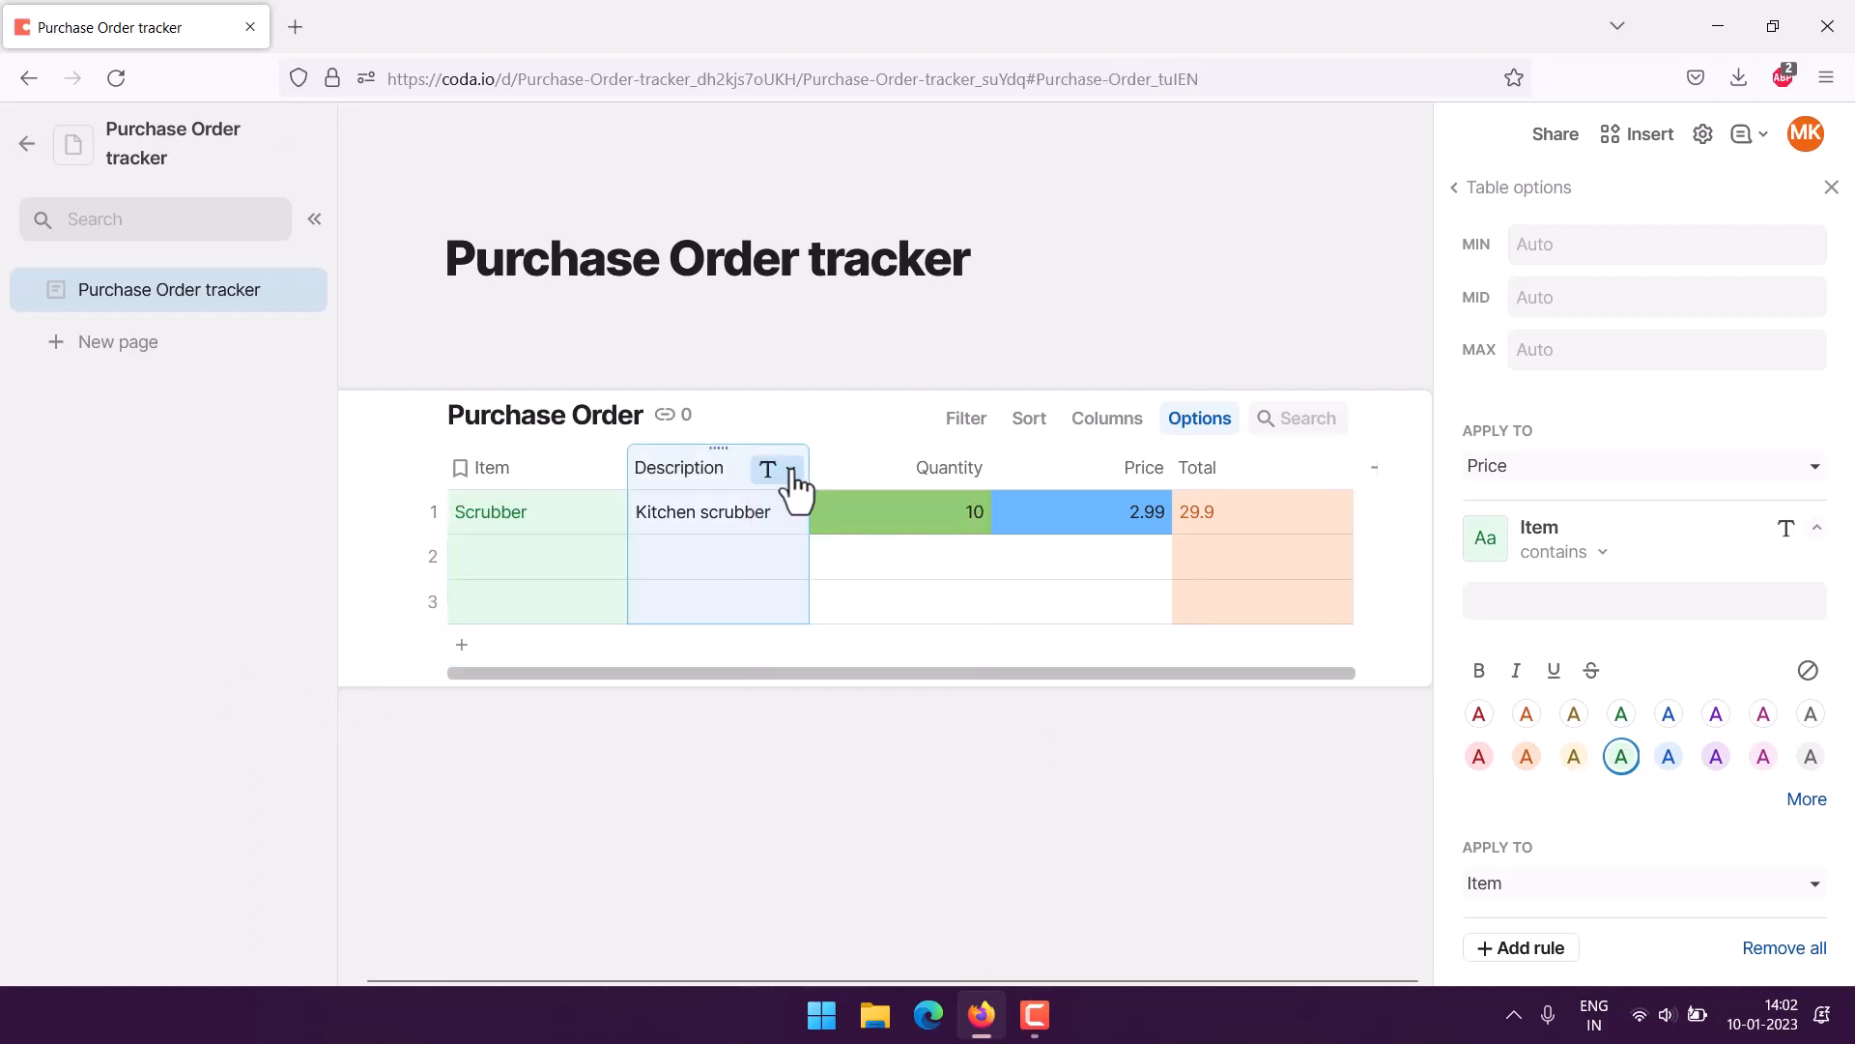
left_click(791, 469)
mouse_move(833, 719)
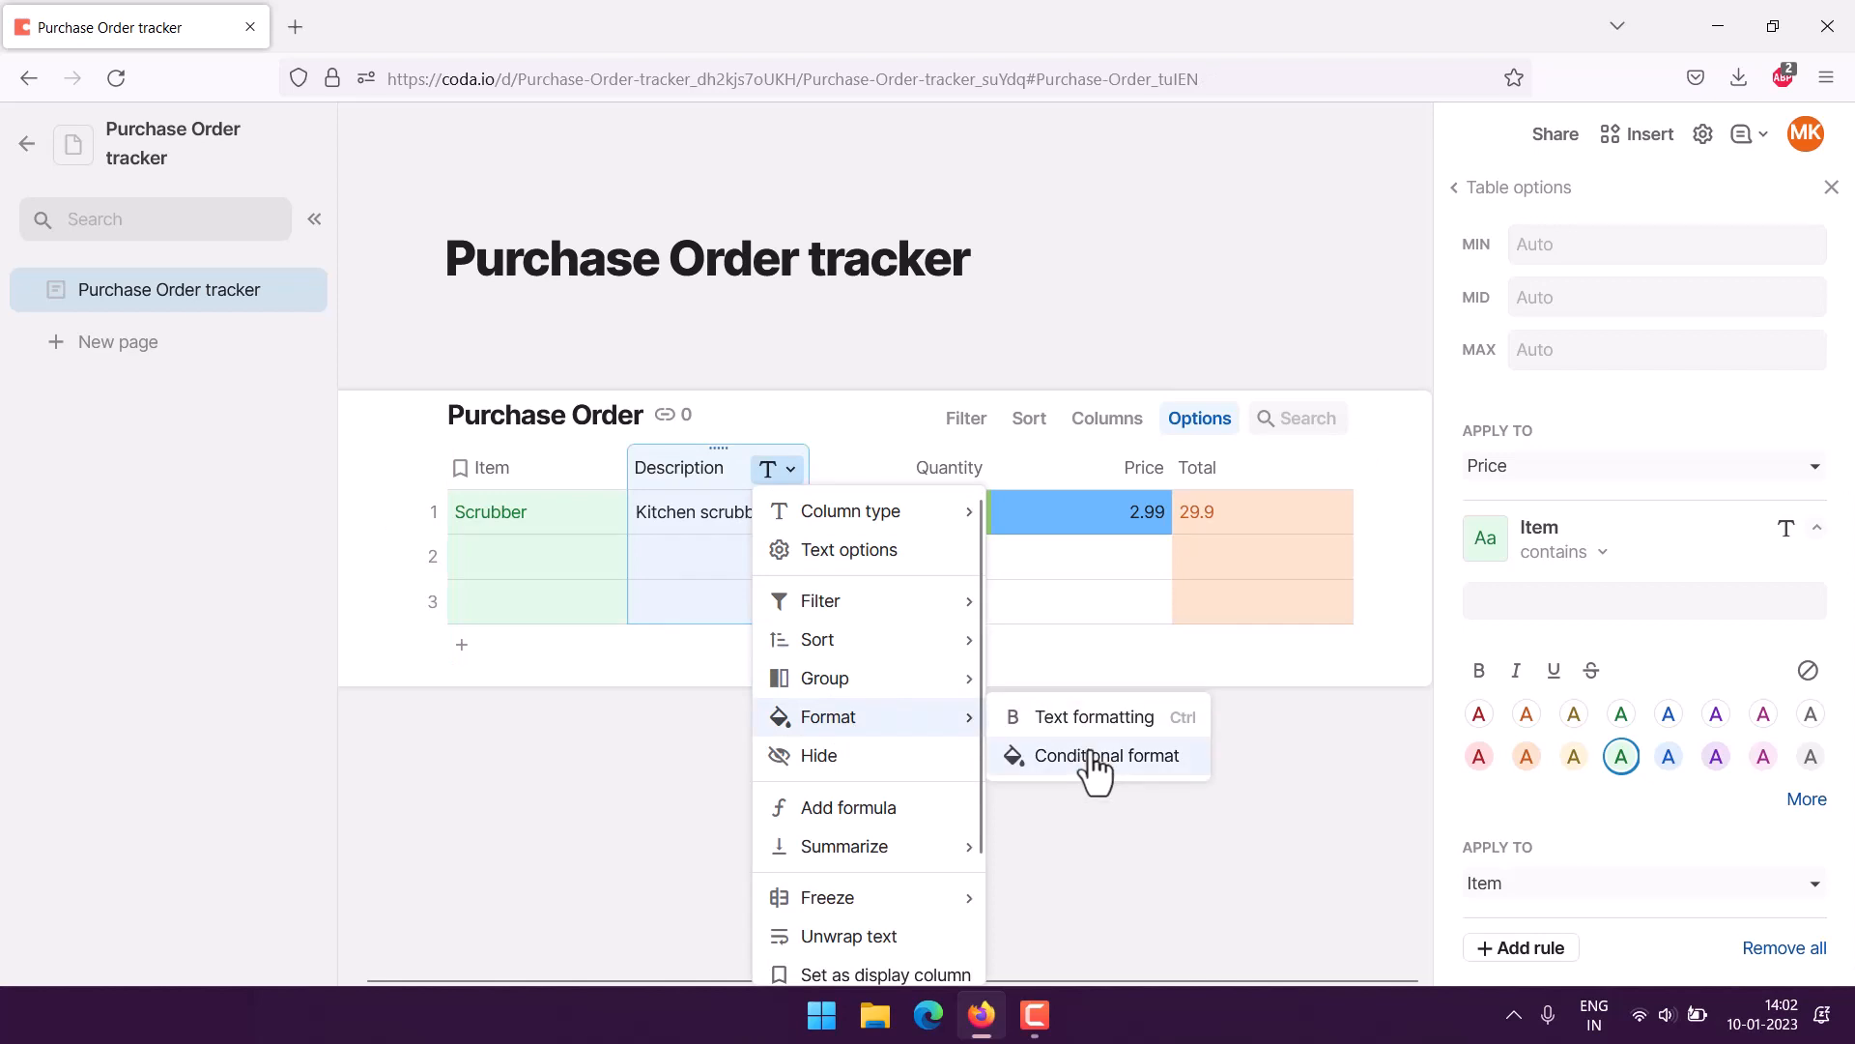
left_click(1092, 756)
scroll(1556, 680, "down", 1)
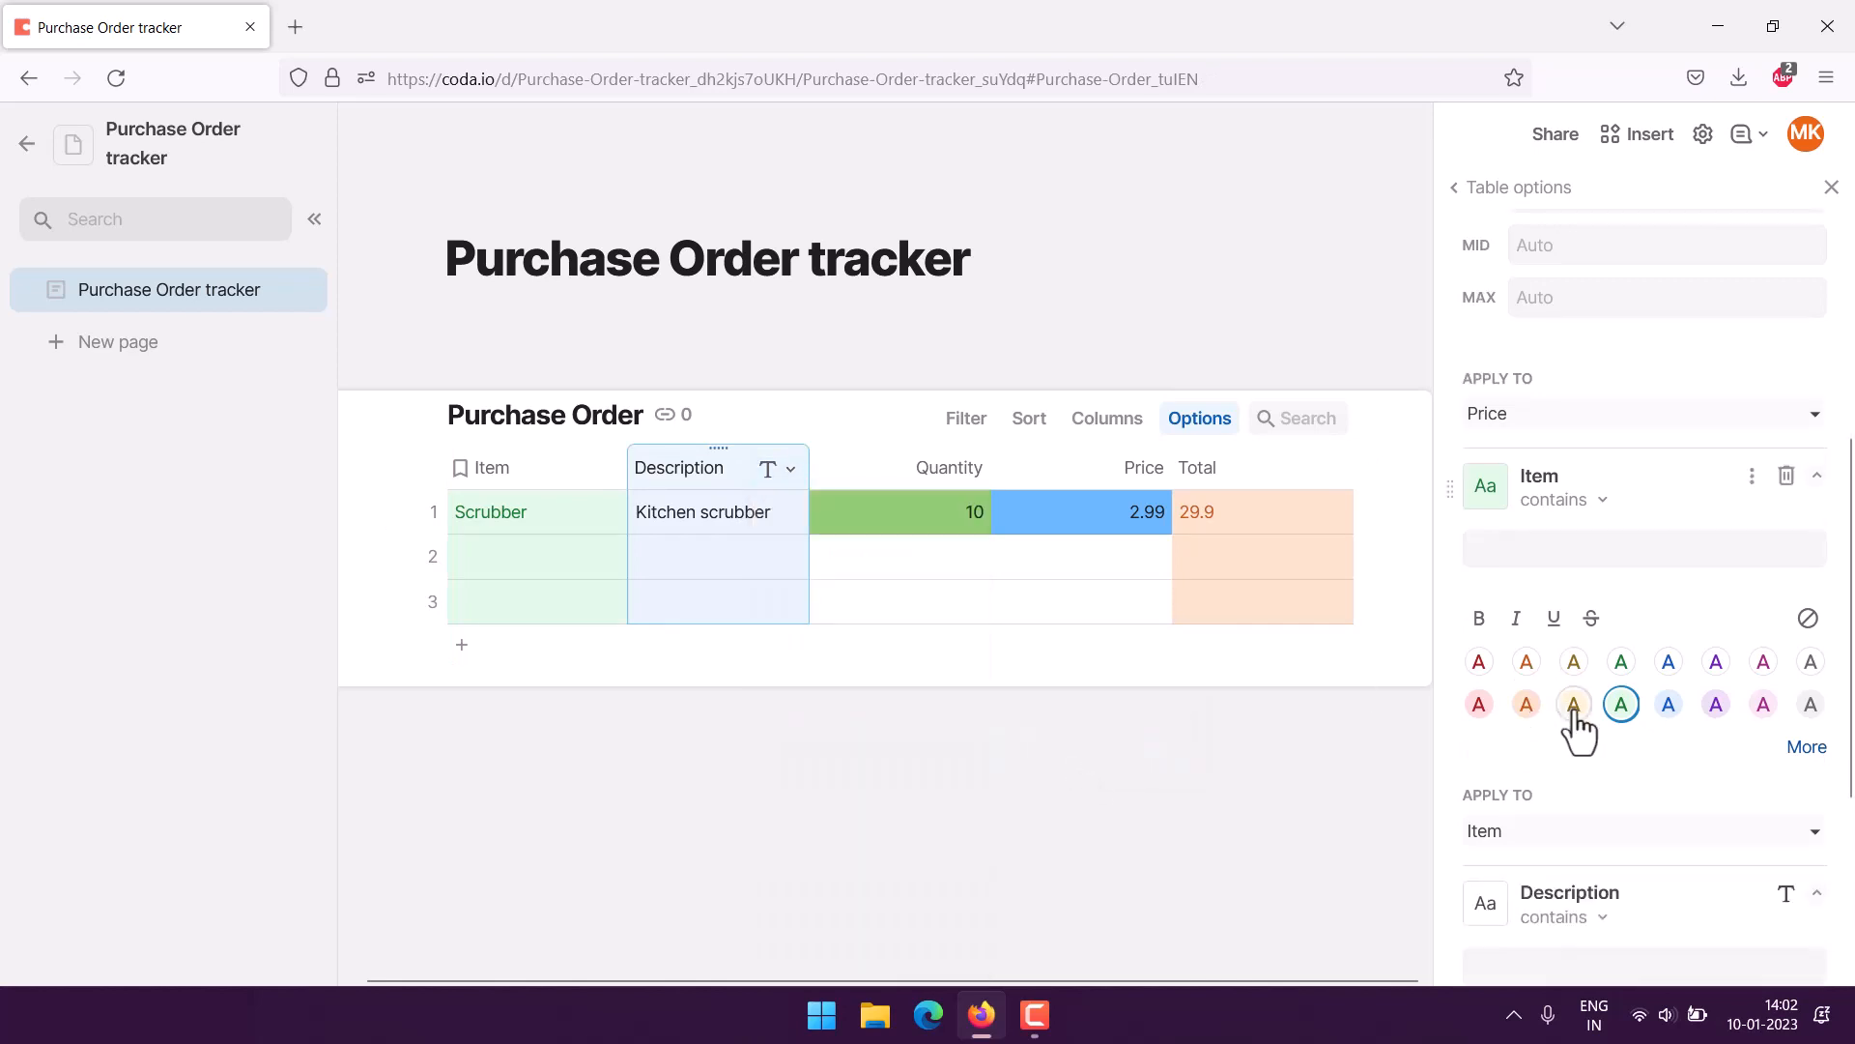
left_click(1574, 706)
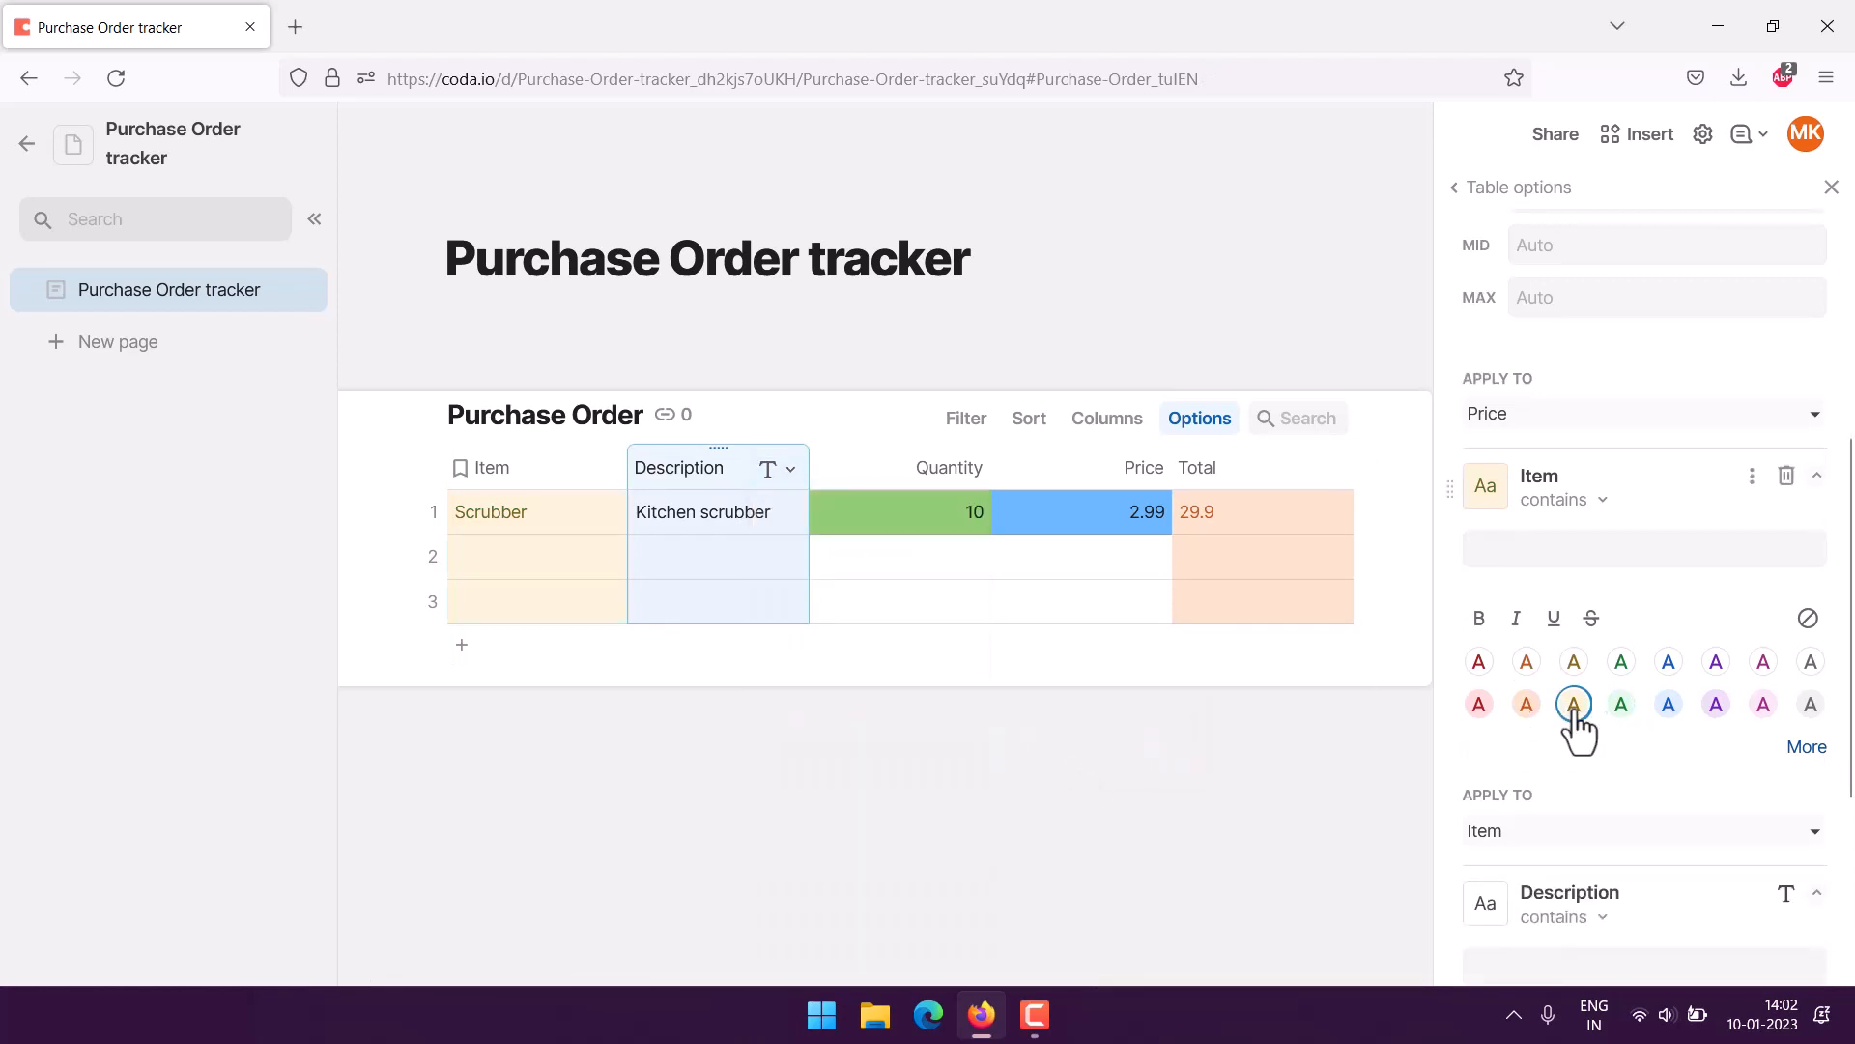
scroll(1673, 568, "down", 4)
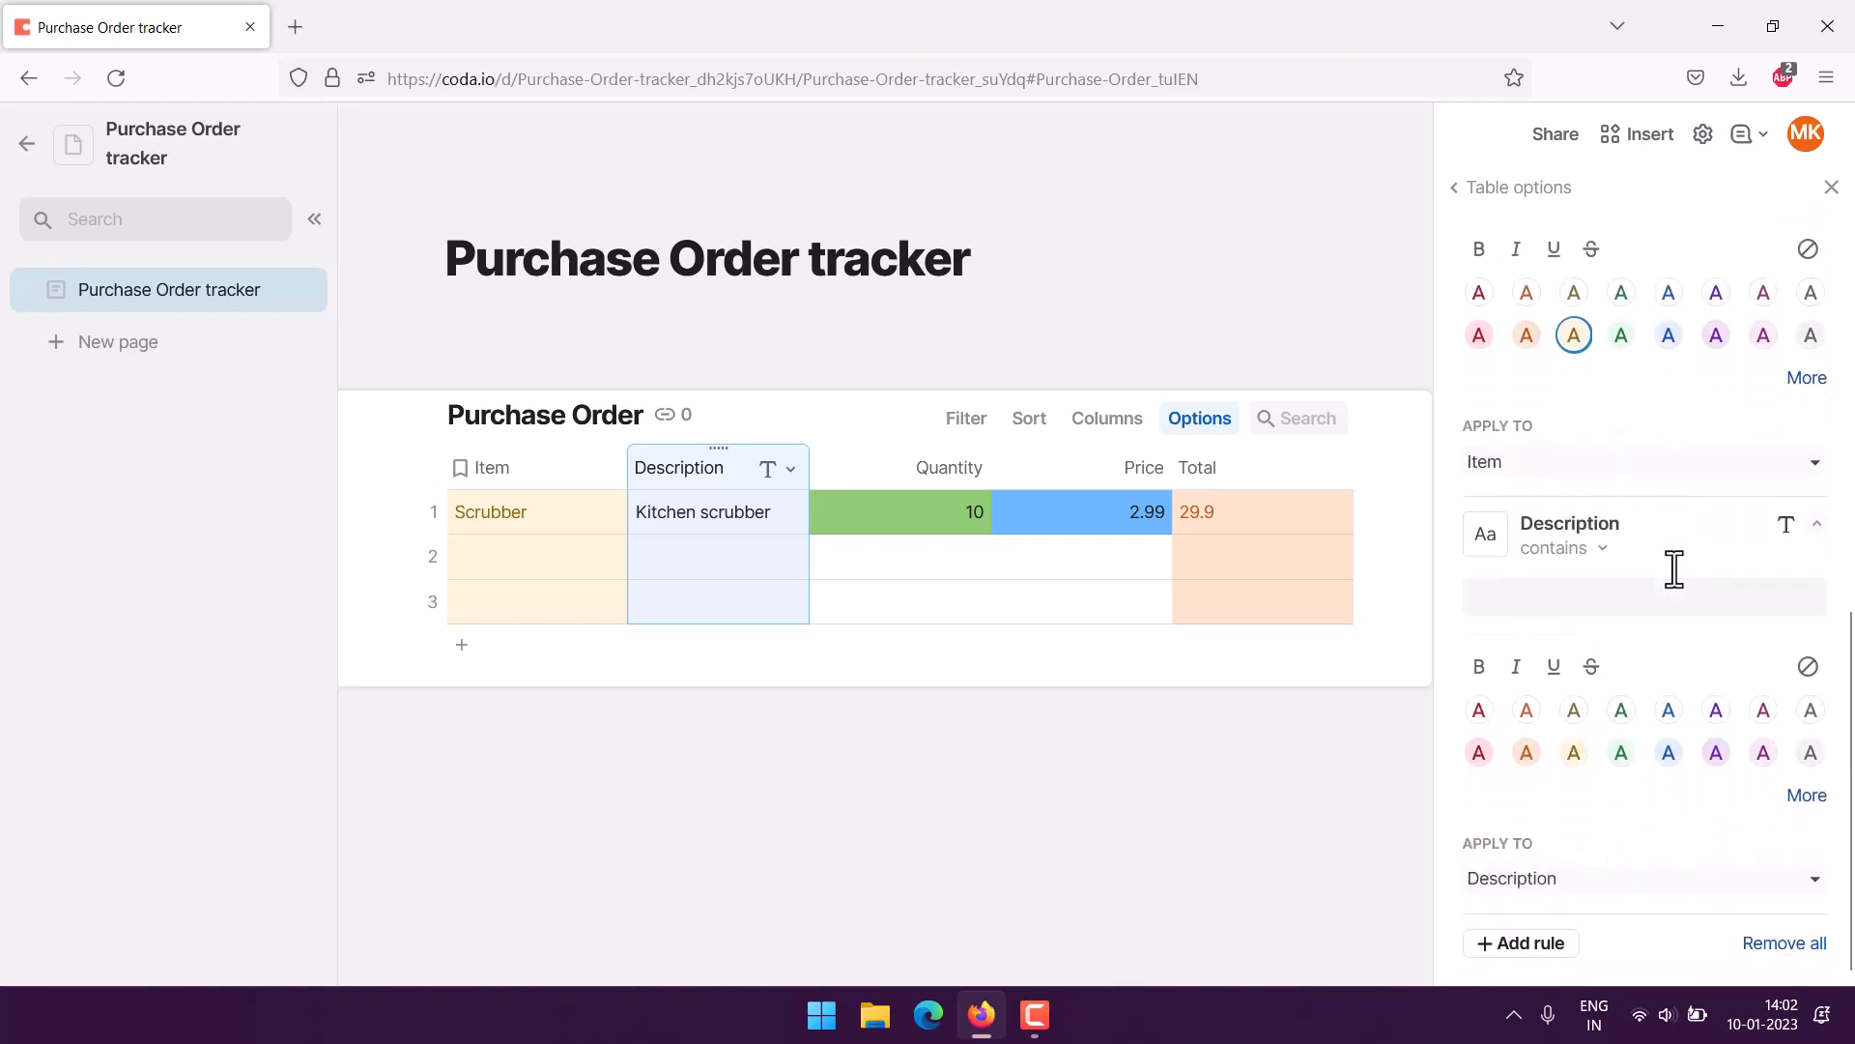
left_click(1573, 752)
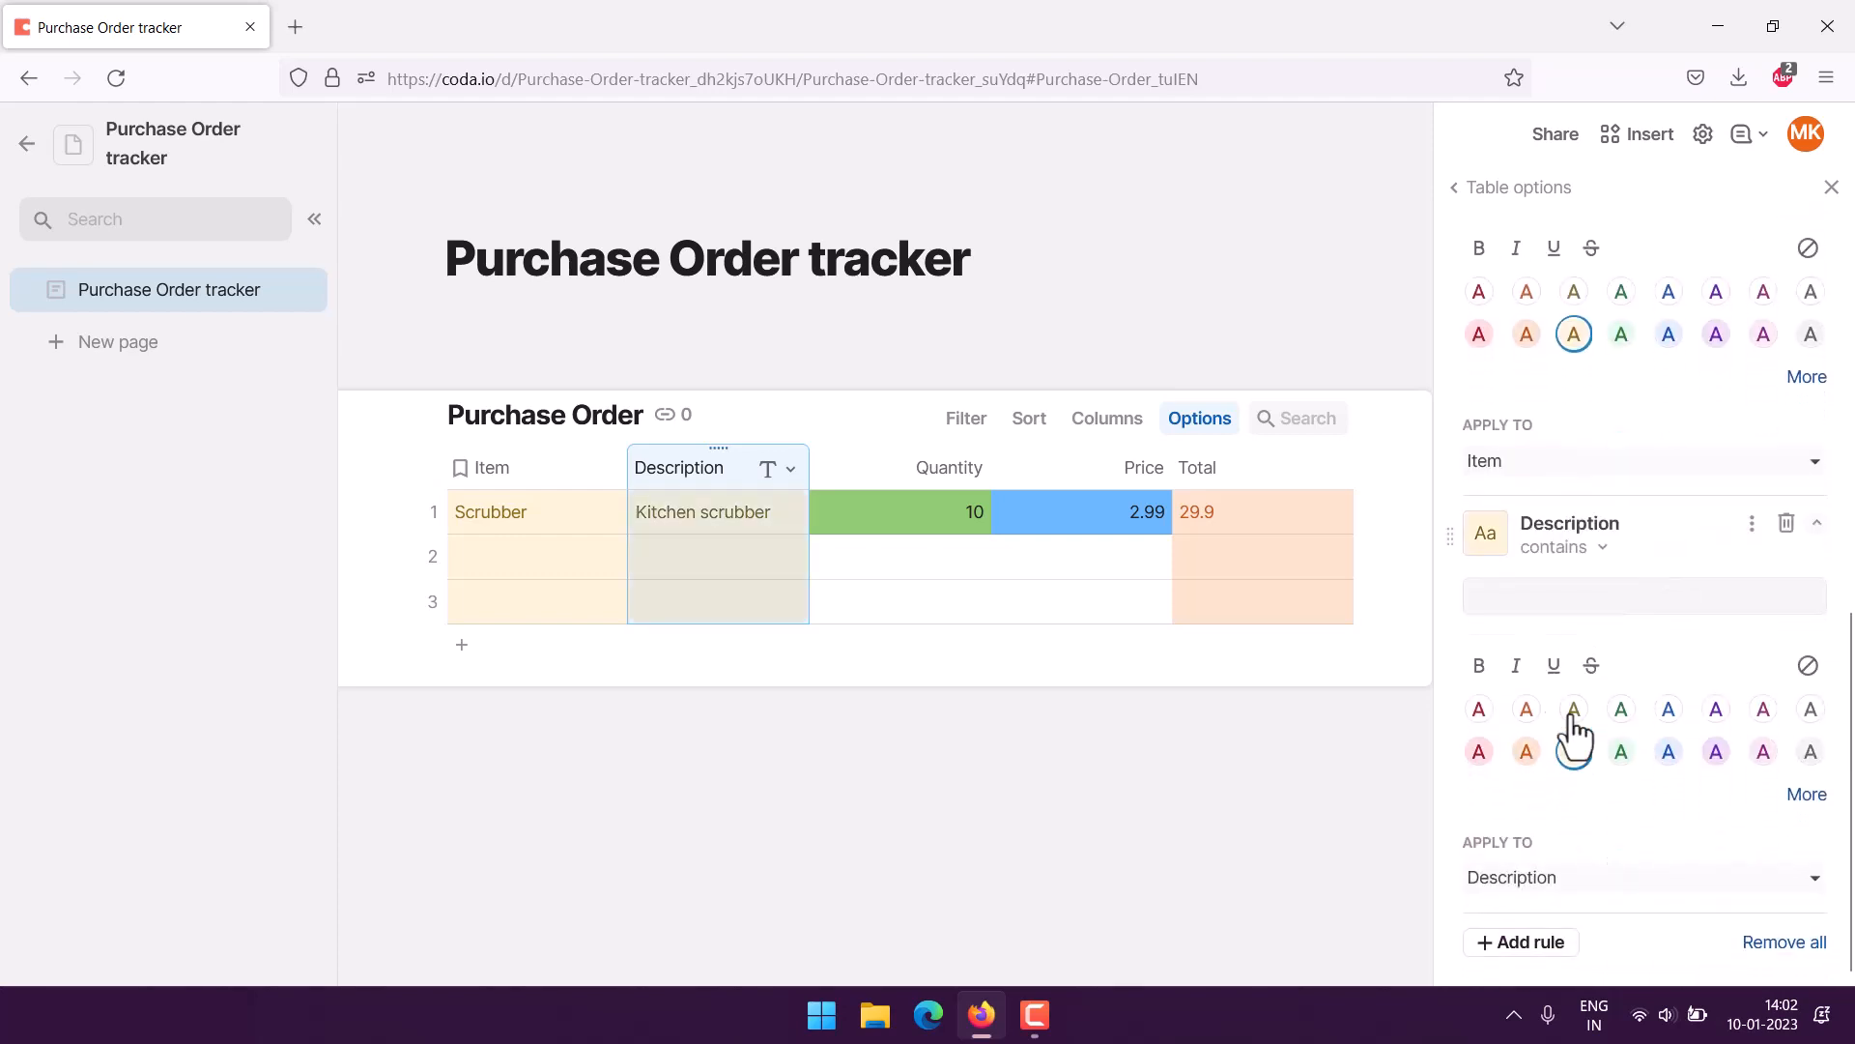
- Change the Item column's rule to orange text on a light orange background and close the conditional format settings
scroll(1585, 392, "up", 1)
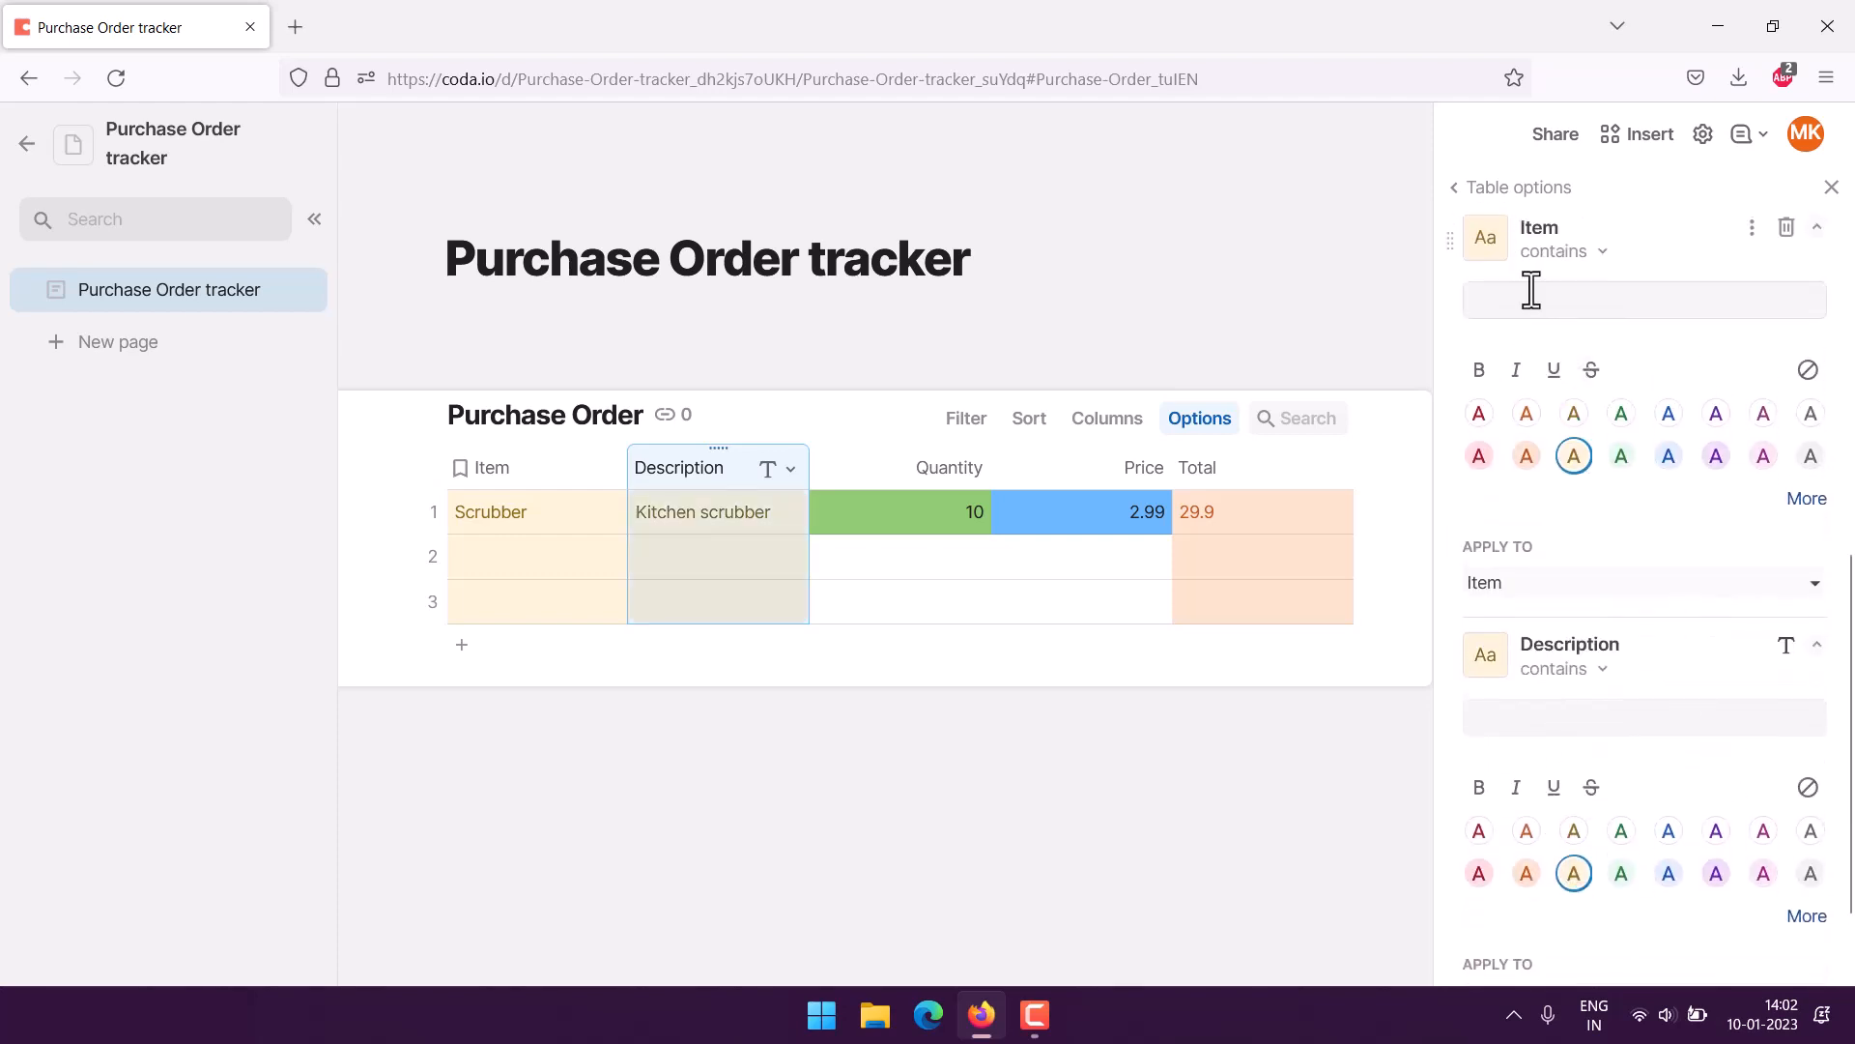
left_click(1527, 455)
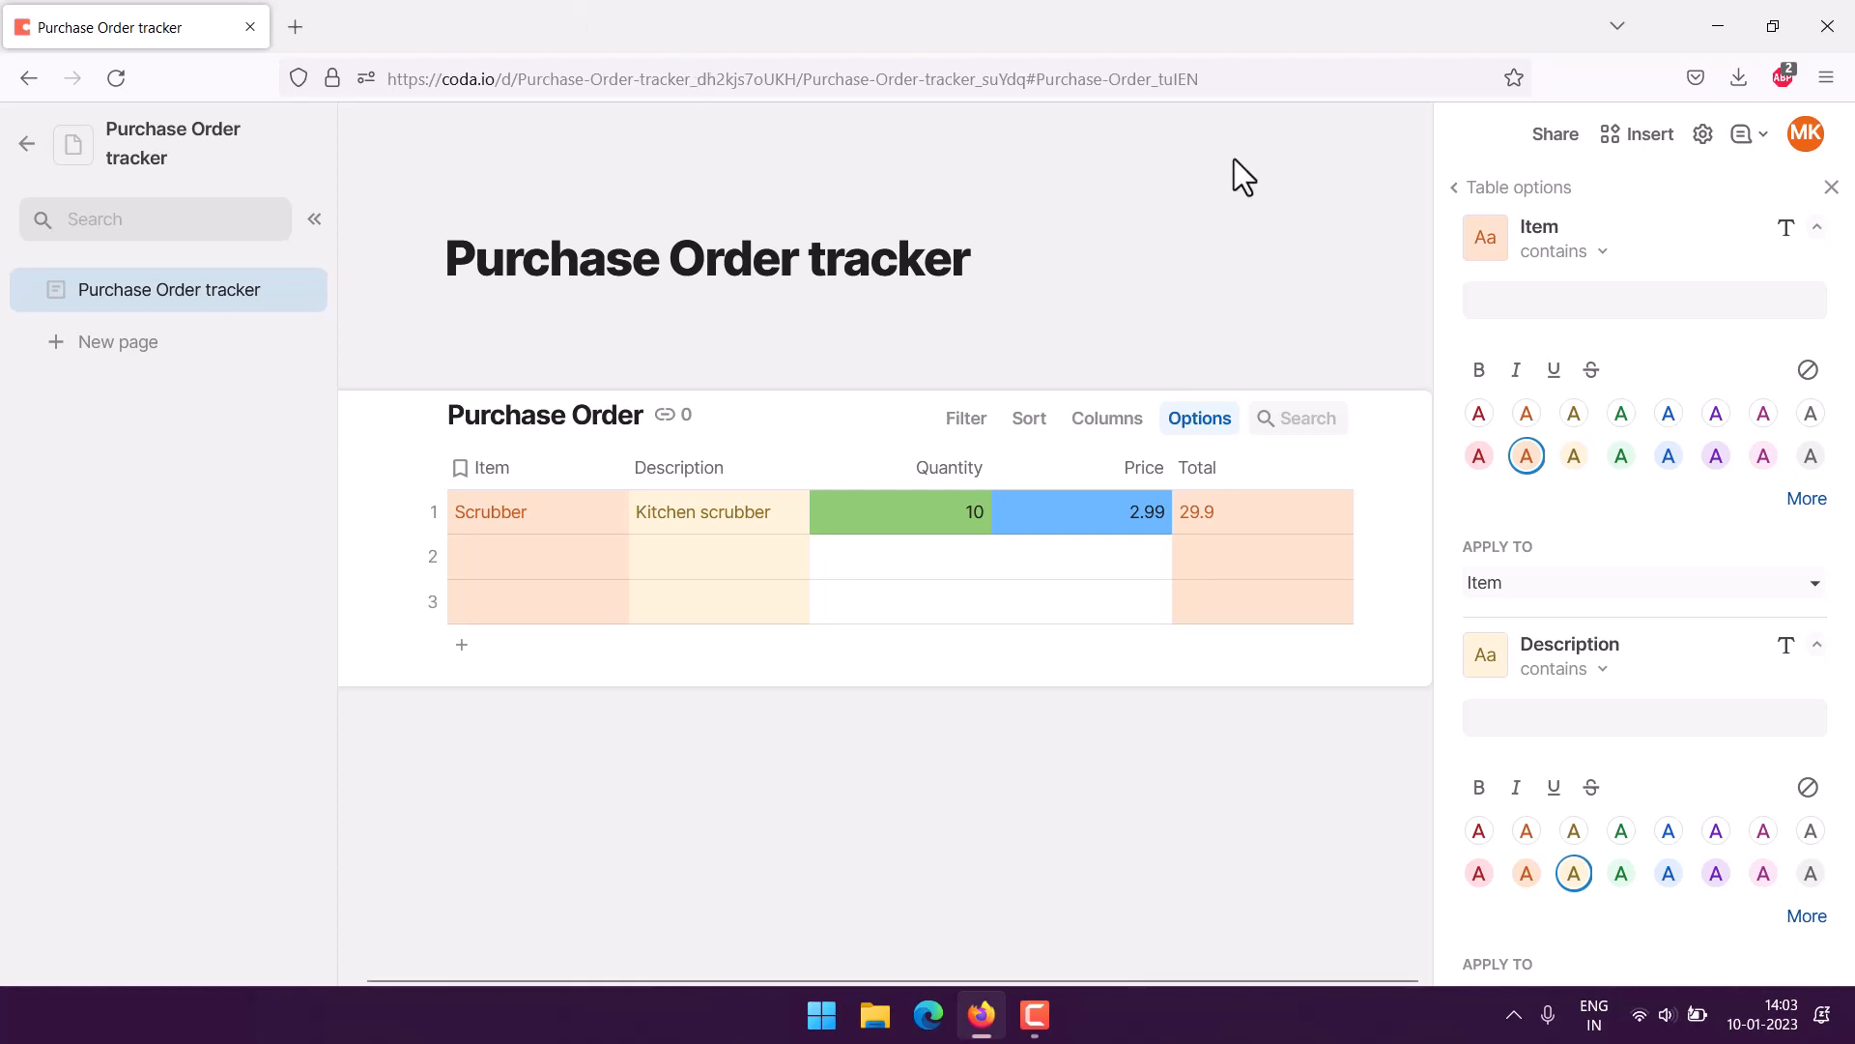
left_click(1831, 186)
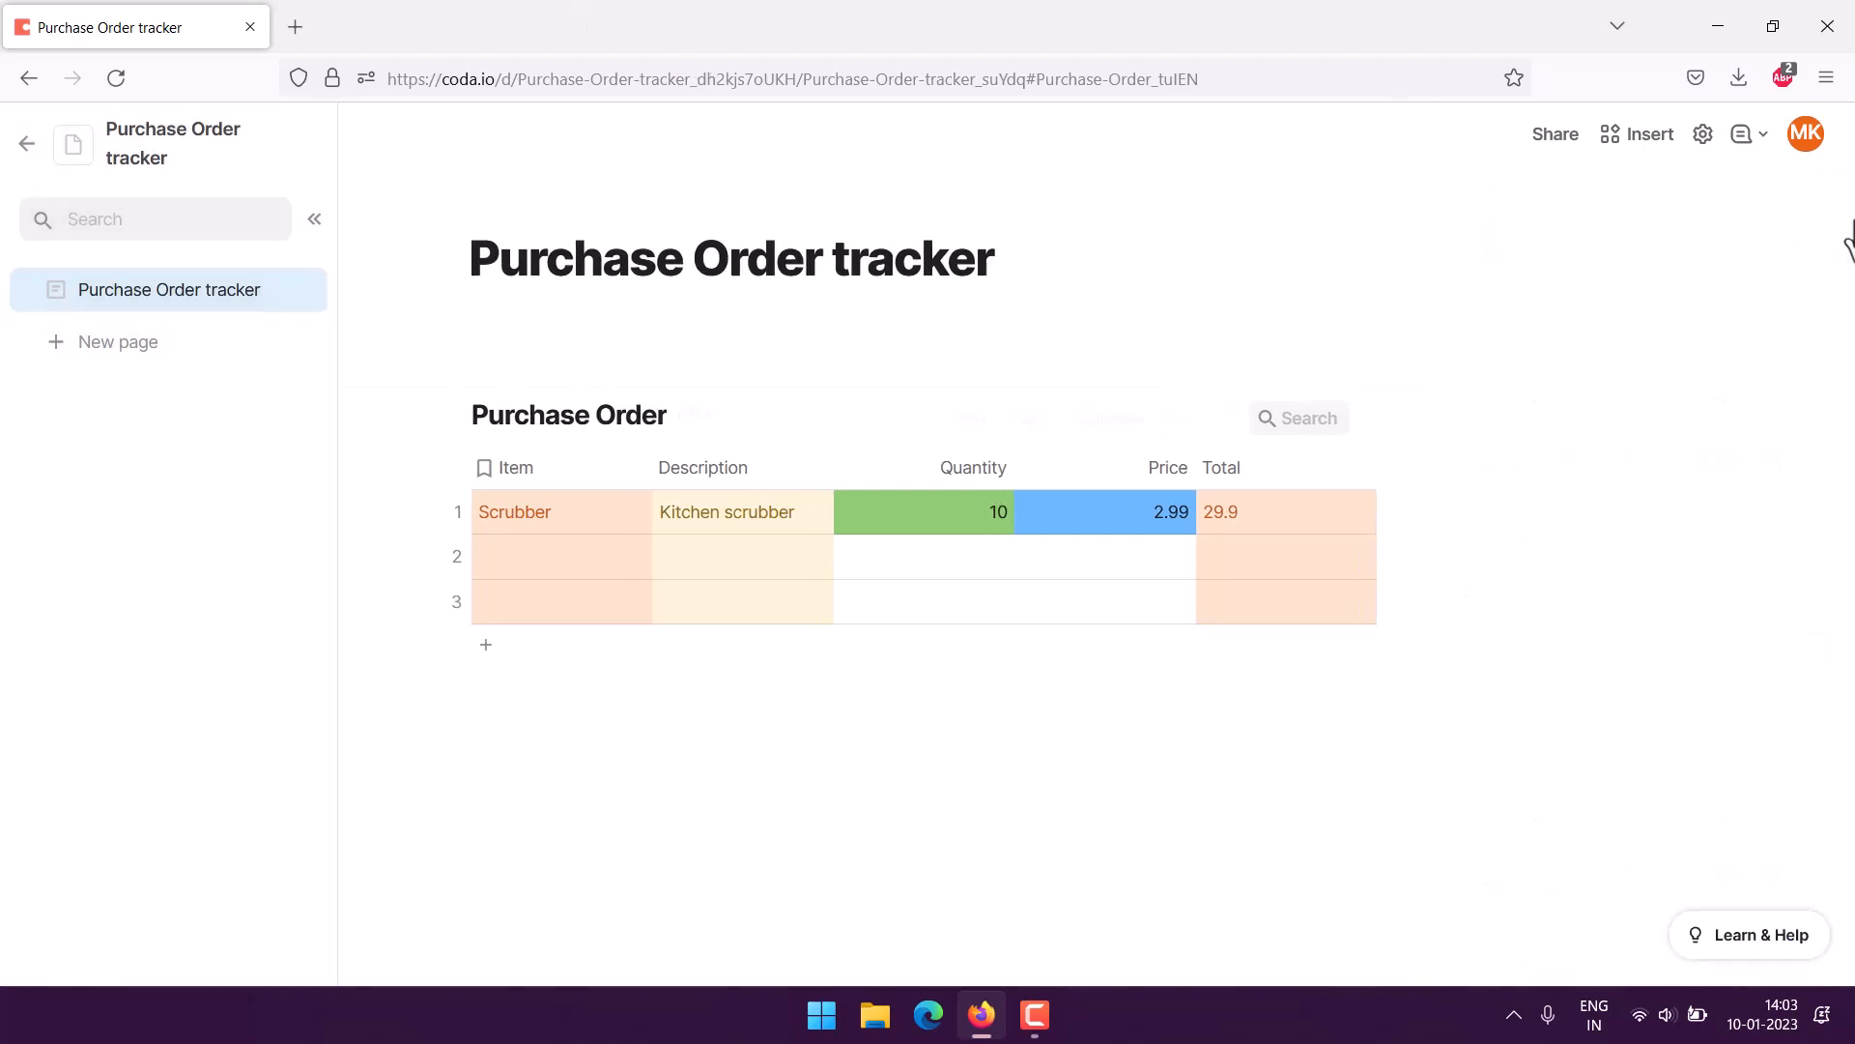